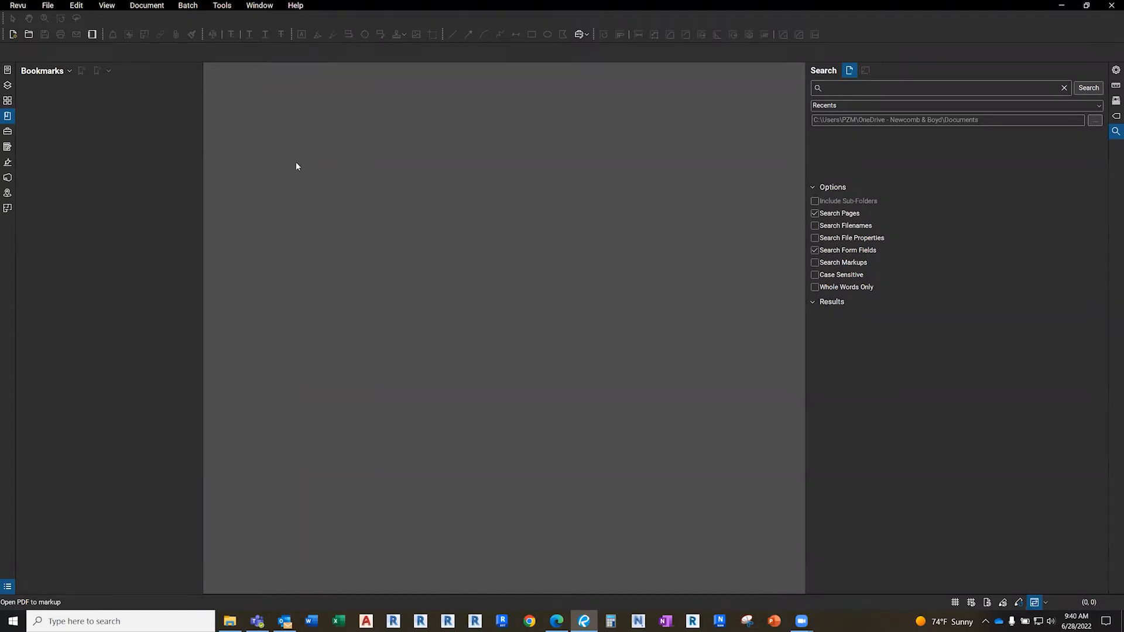
pyautogui.click(48, 5)
pyautogui.click(220, 82)
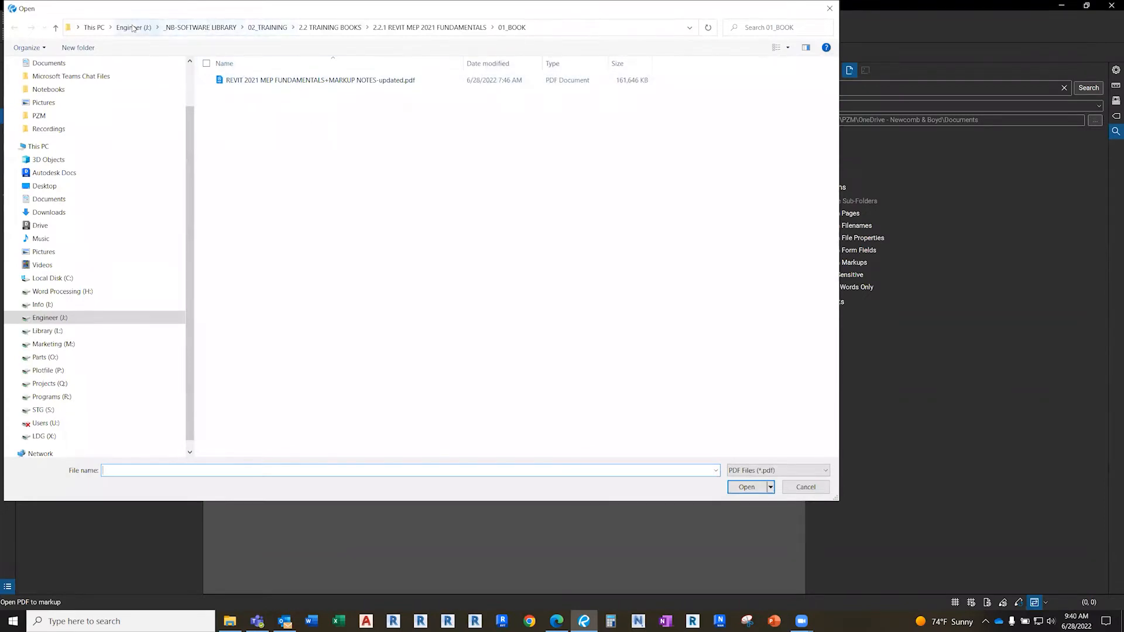
pyautogui.click(53, 278)
pyautogui.scroll(-3, 275, 410)
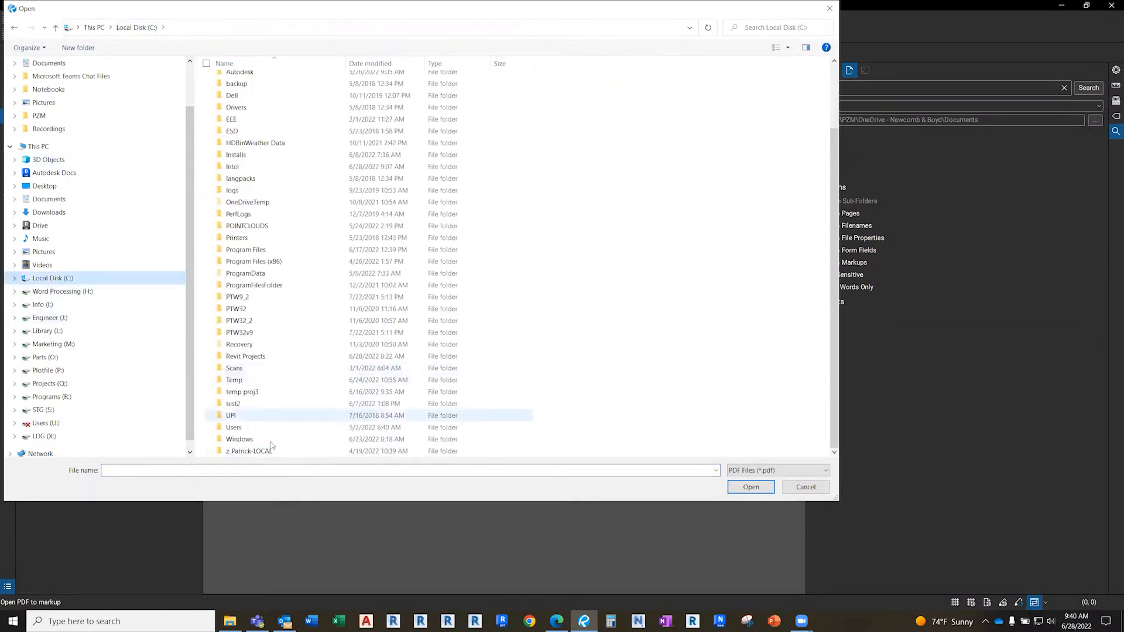
pyautogui.doubleClick(271, 452)
pyautogui.click(240, 85)
pyautogui.doubleClick(240, 86)
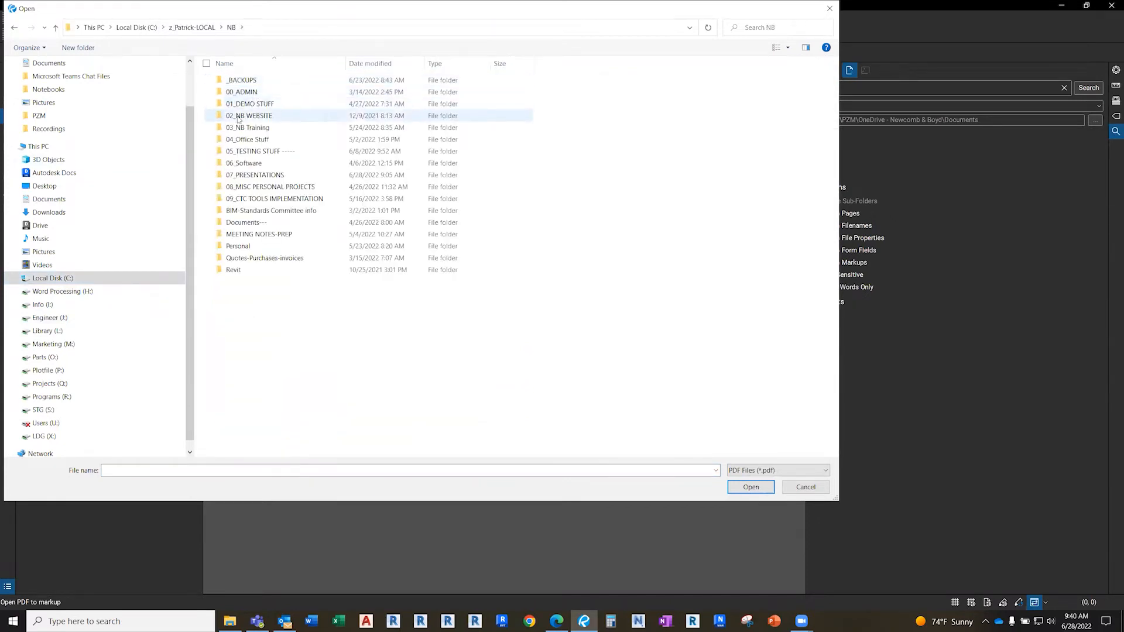
pyautogui.doubleClick(237, 246)
pyautogui.doubleClick(247, 82)
pyautogui.doubleClick(249, 92)
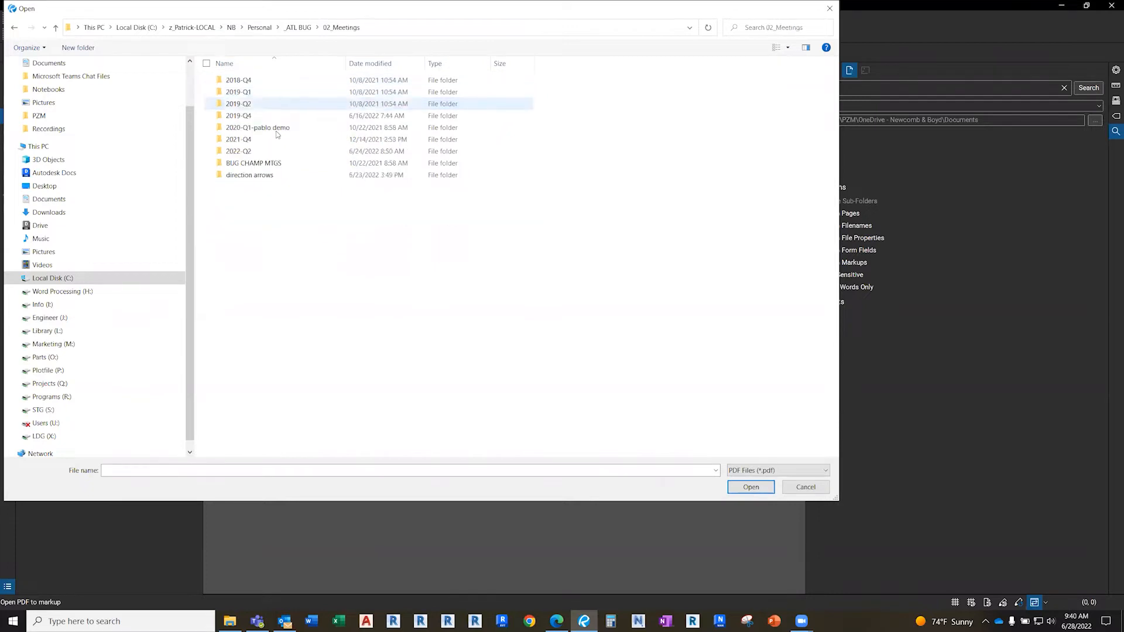
pyautogui.doubleClick(240, 151)
pyautogui.doubleClick(235, 81)
pyautogui.click(267, 92)
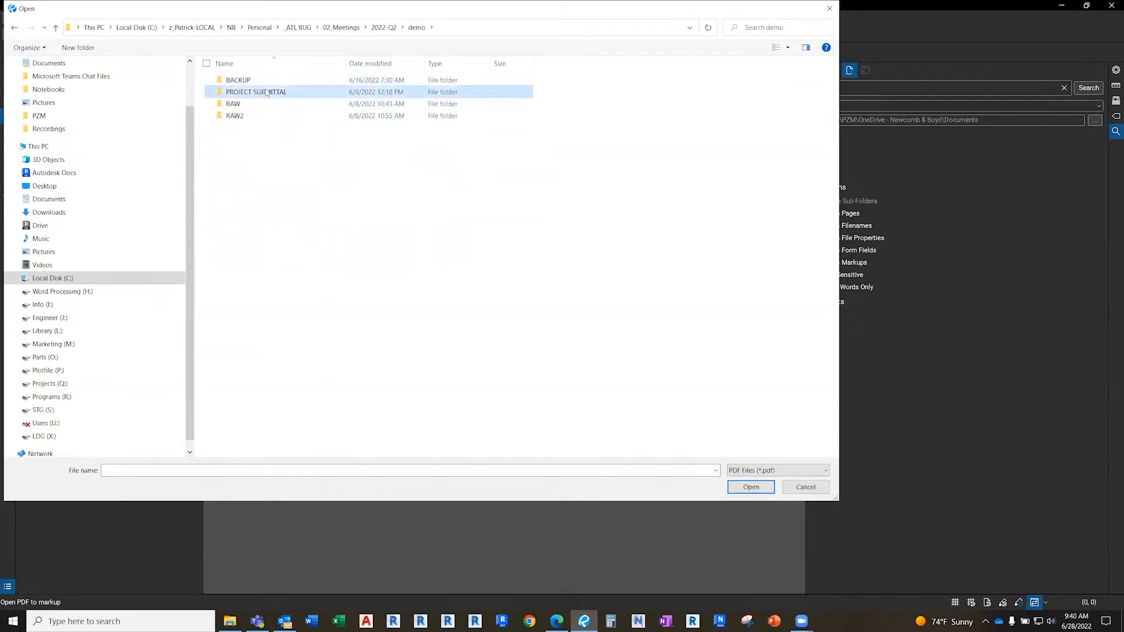
pyautogui.doubleClick(266, 93)
pyautogui.doubleClick(240, 80)
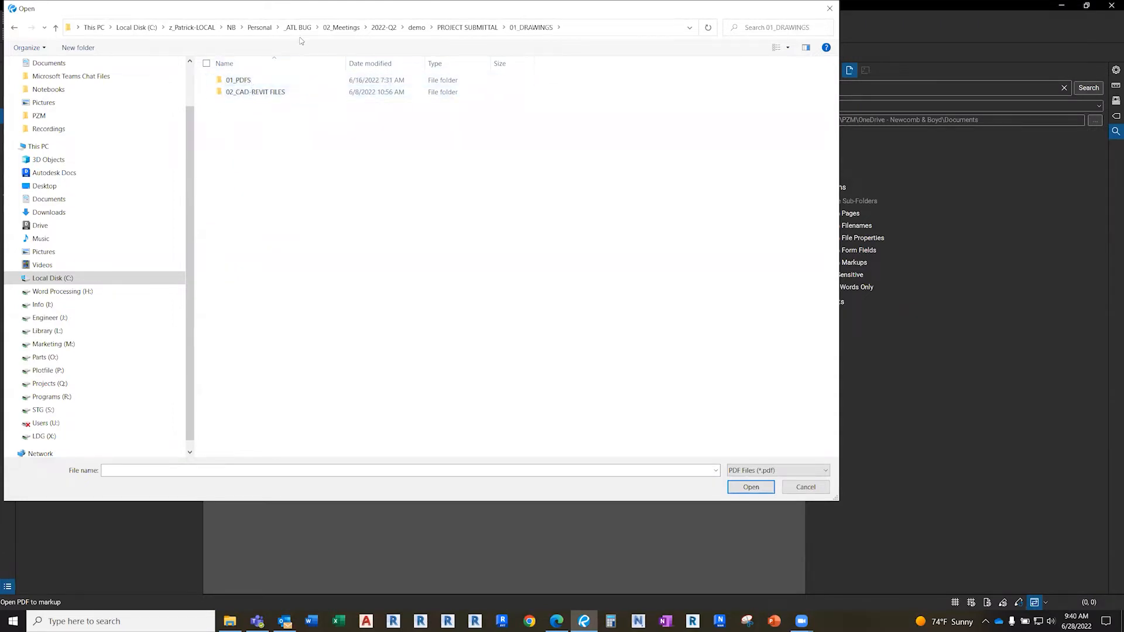
pyautogui.moveTo(240, 10); pyautogui.dragTo(281, 89)
pyautogui.click(498, 106)
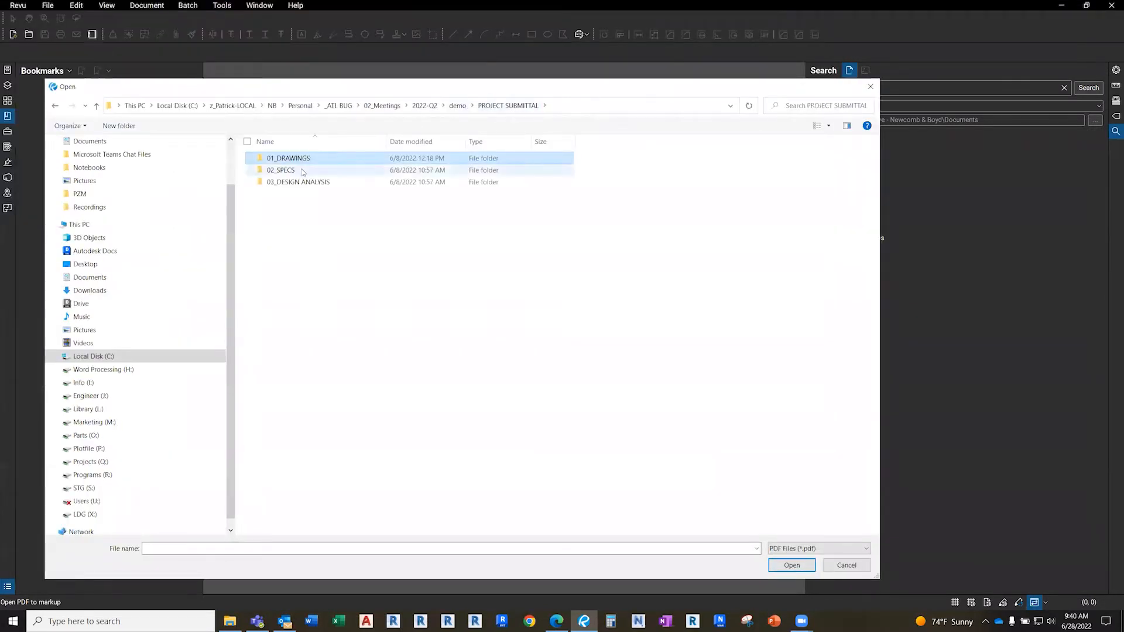
pyautogui.doubleClick(295, 161)
pyautogui.doubleClick(294, 162)
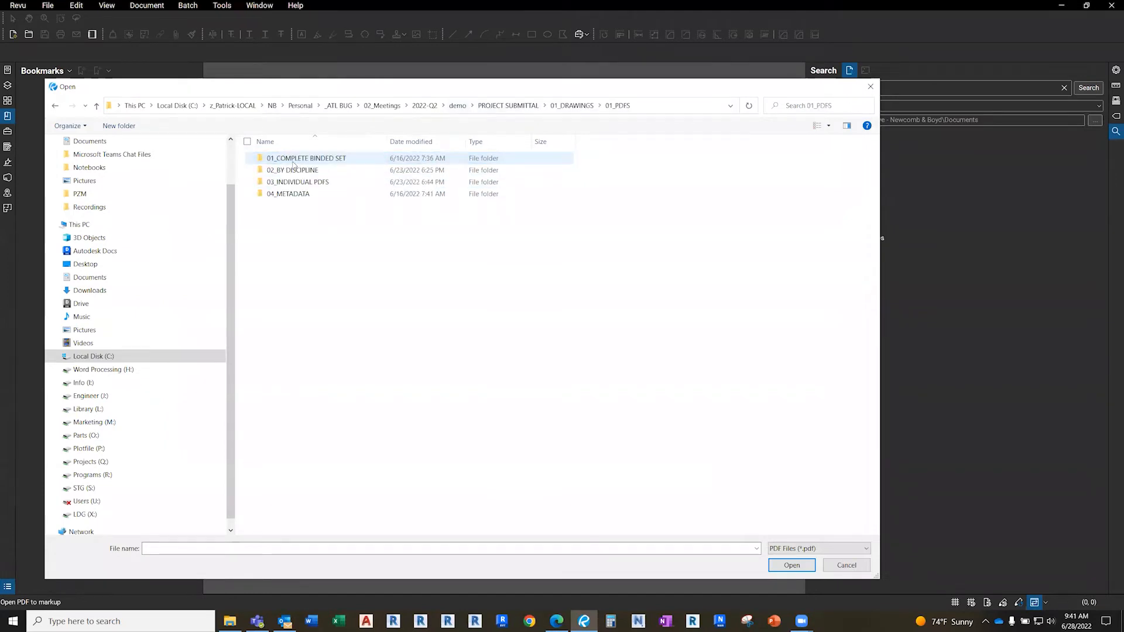
pyautogui.doubleClick(295, 170)
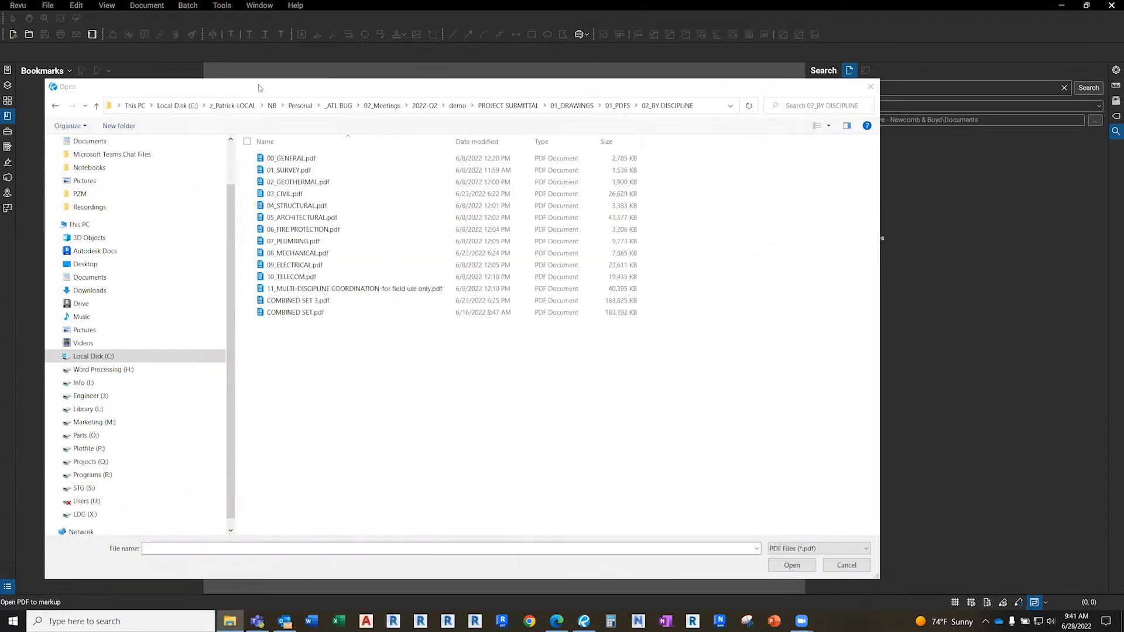
pyautogui.click(260, 88)
pyautogui.press('Escape')
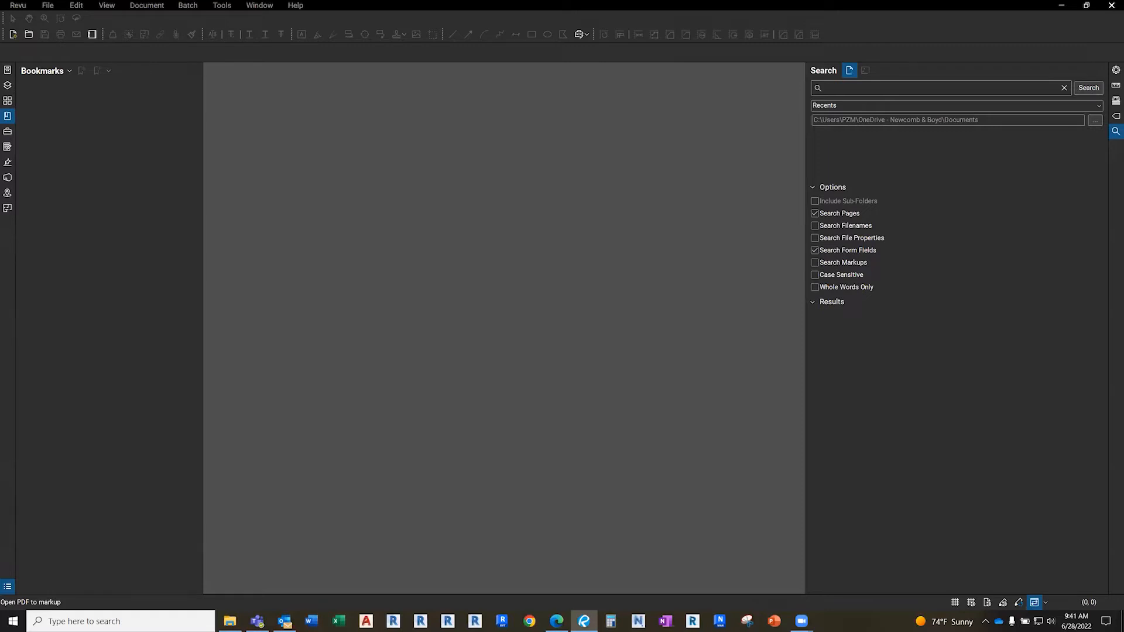
# Open 03_CIVIL.pdf from the 02_BY DISCIPLINE folder under the BACKUP project submittal's 01_DRAWINGS\01_PDFS
pyautogui.hotkey('ctrl', 'o')
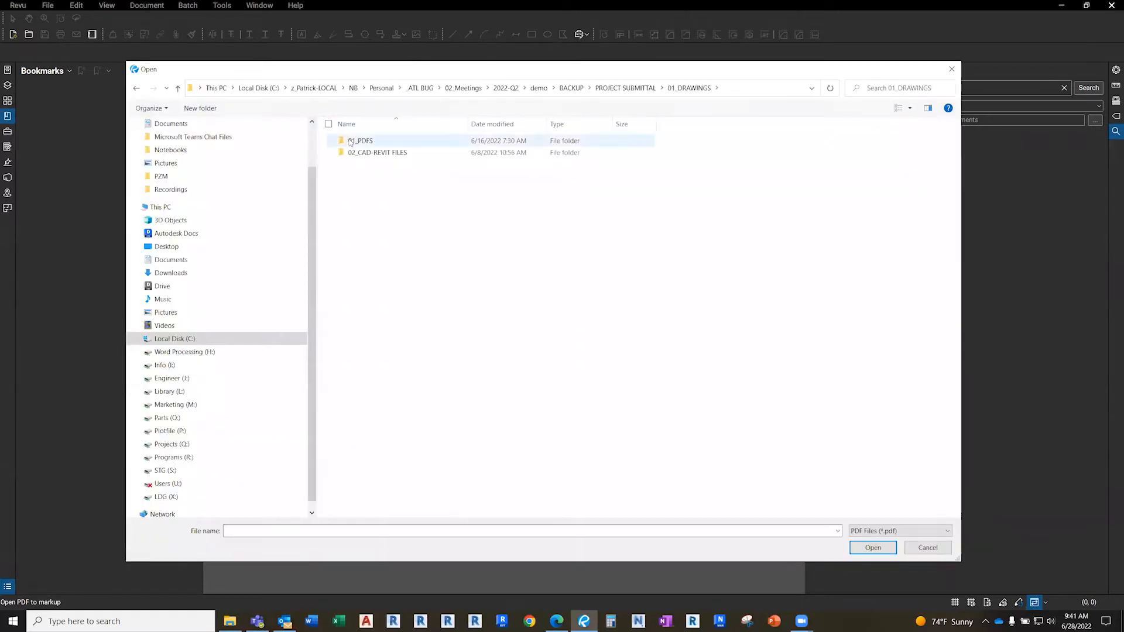
pyautogui.doubleClick(367, 144)
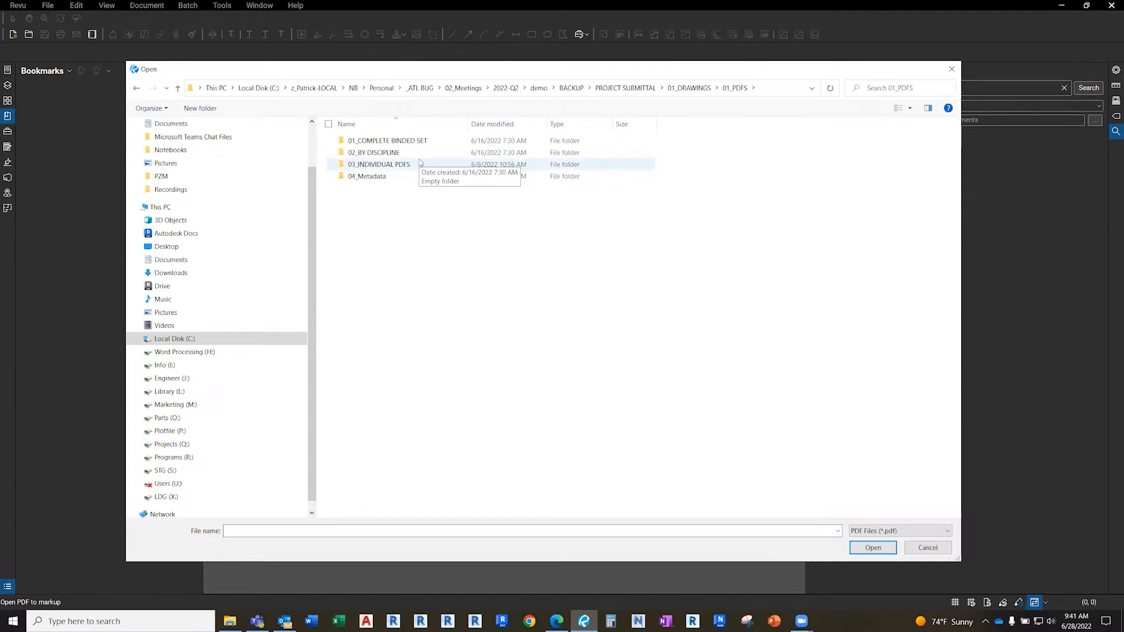
pyautogui.doubleClick(391, 152)
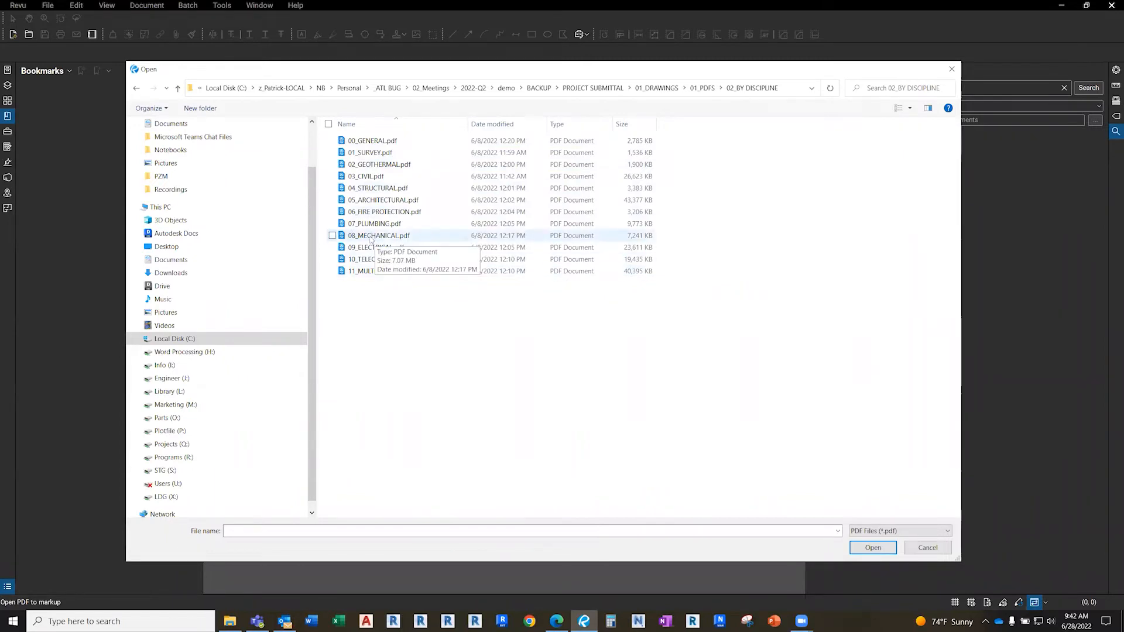
pyautogui.doubleClick(375, 177)
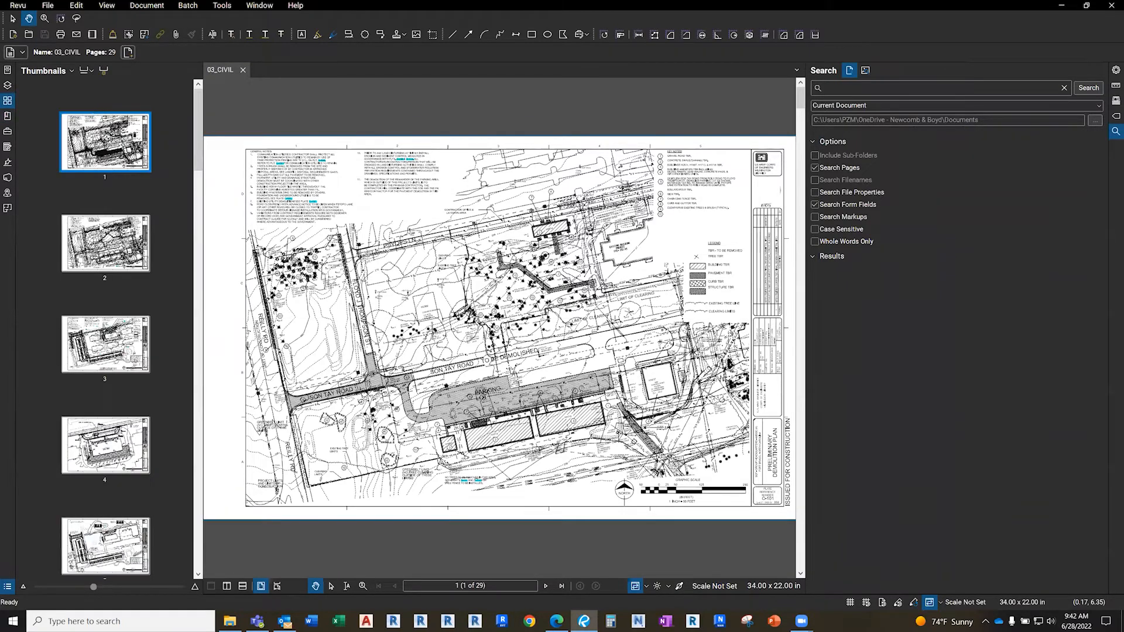
# Create page labels for all 29 pages from a page region around the sheet number C-101 in the title block
pyautogui.scroll(-3, 94, 372)
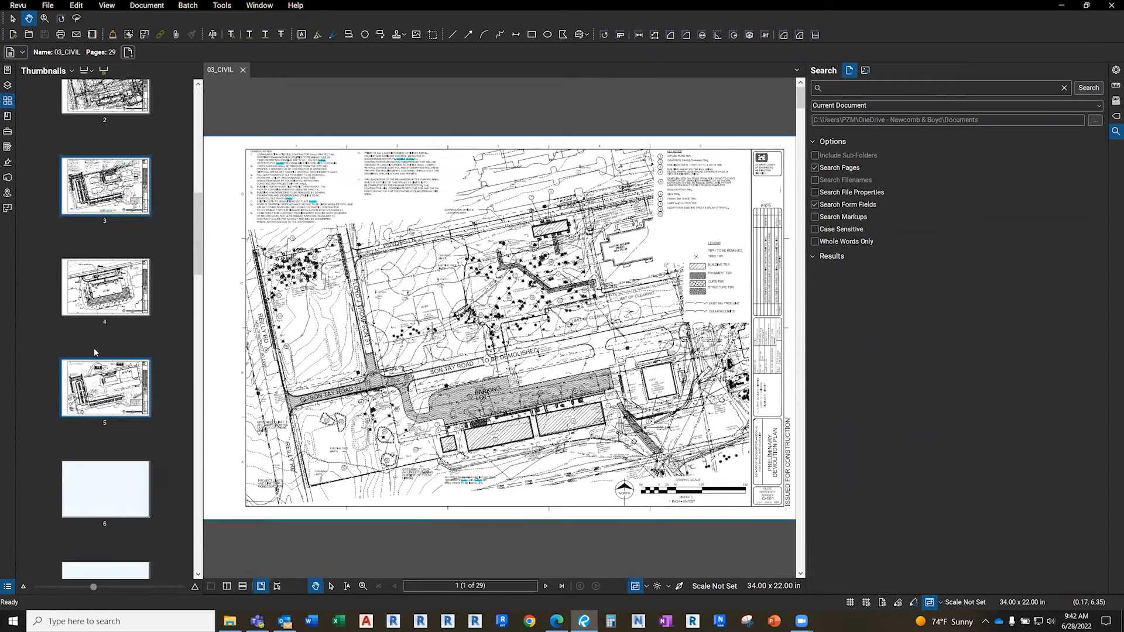
pyautogui.moveTo(580, 394); pyautogui.dragTo(464, 368)
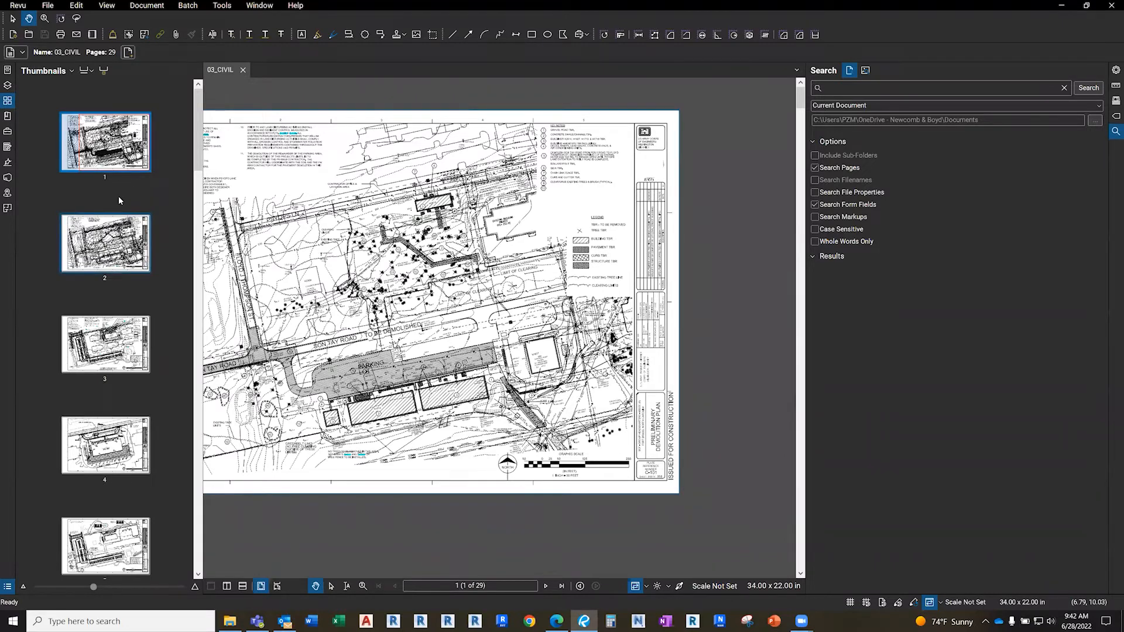
pyautogui.scroll(5, 679, 484)
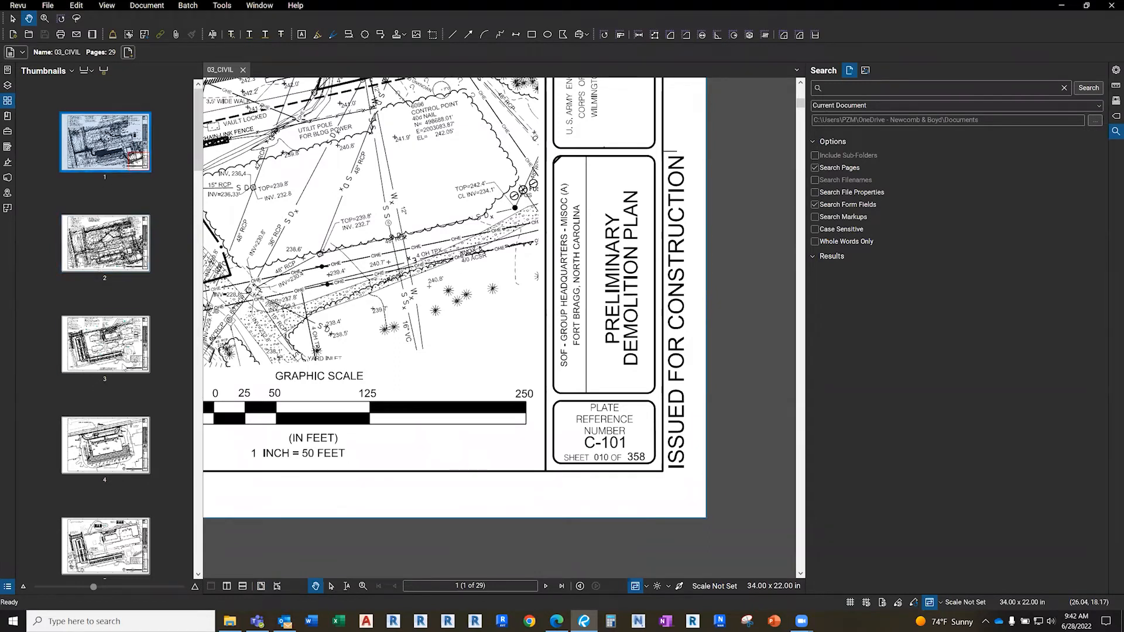
pyautogui.click(104, 71)
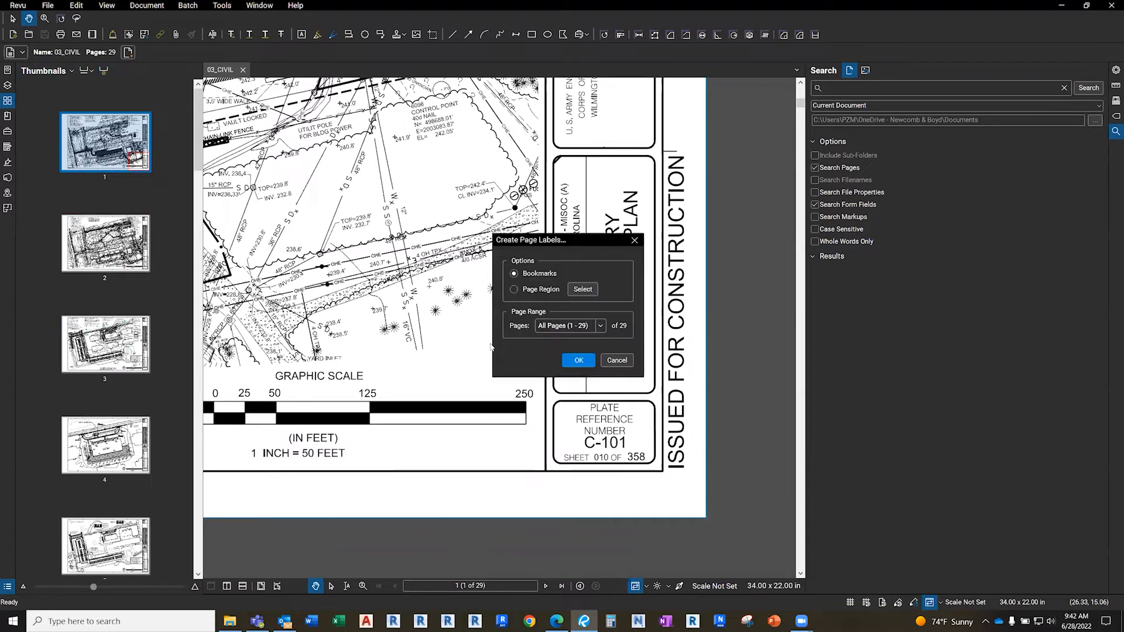
pyautogui.click(575, 359)
pyautogui.moveTo(566, 437); pyautogui.dragTo(638, 447)
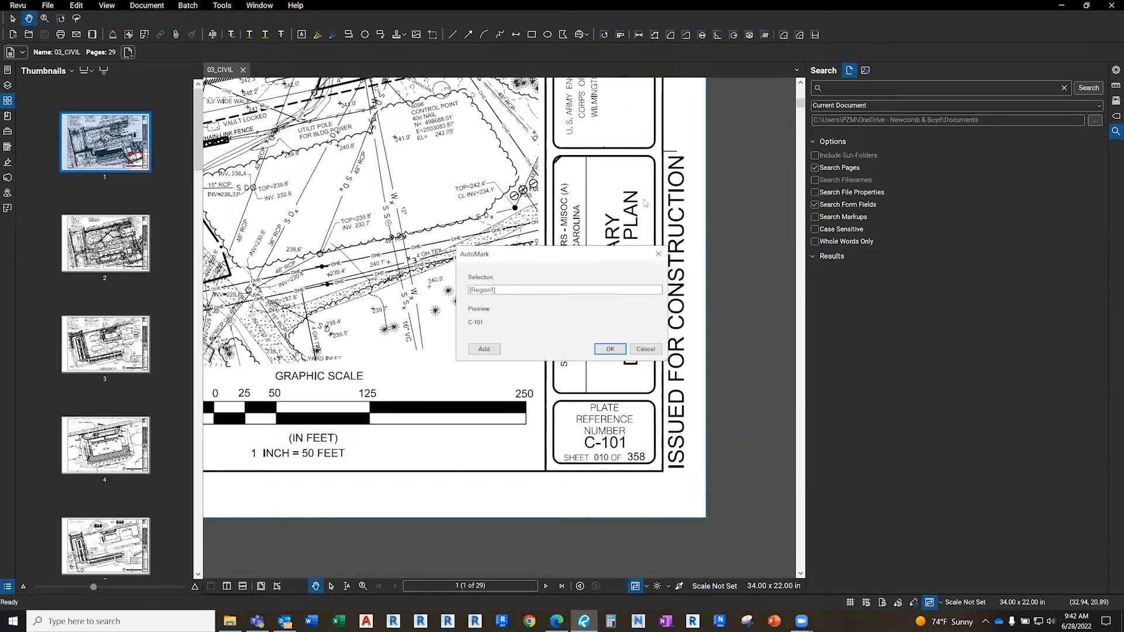
pyautogui.click(615, 347)
pyautogui.click(580, 361)
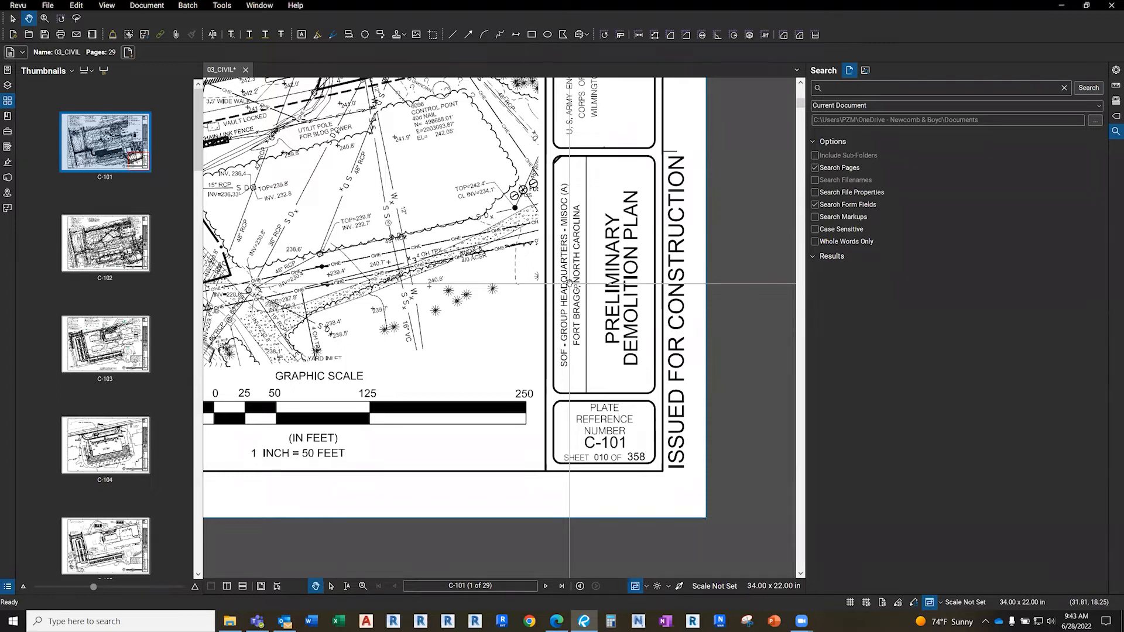
# Check the new page labels through the end of the set and compare the sheet number positions on sheets C-513 and L-101
pyautogui.scroll(-3, 128, 176)
pyautogui.scroll(-20, 128, 175)
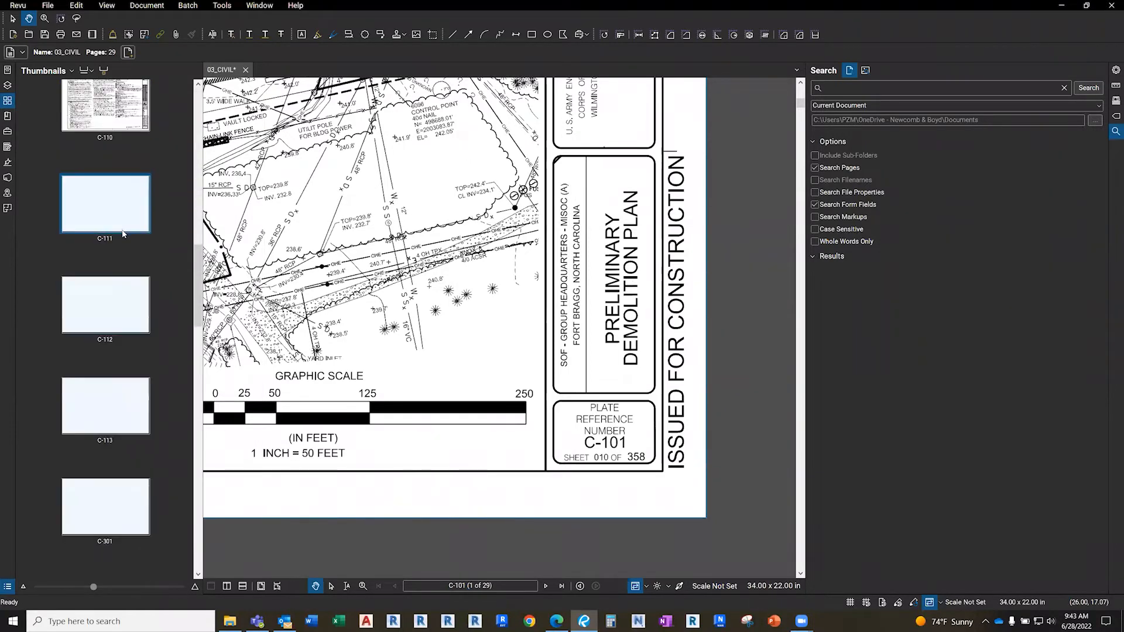
pyautogui.scroll(-5, 118, 304)
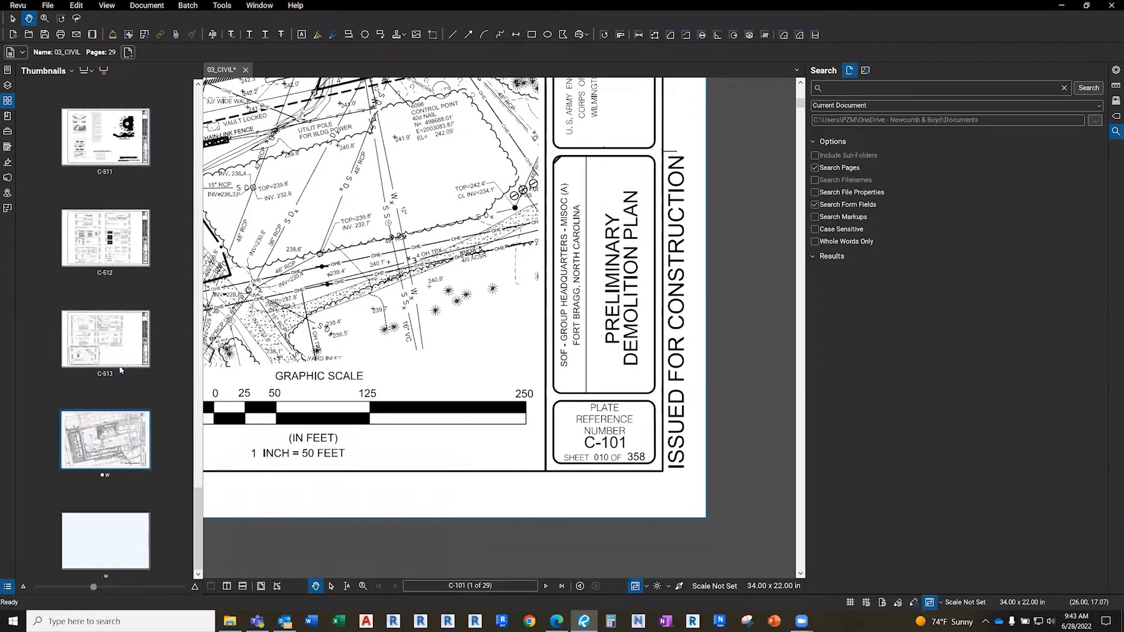
pyautogui.click(123, 445)
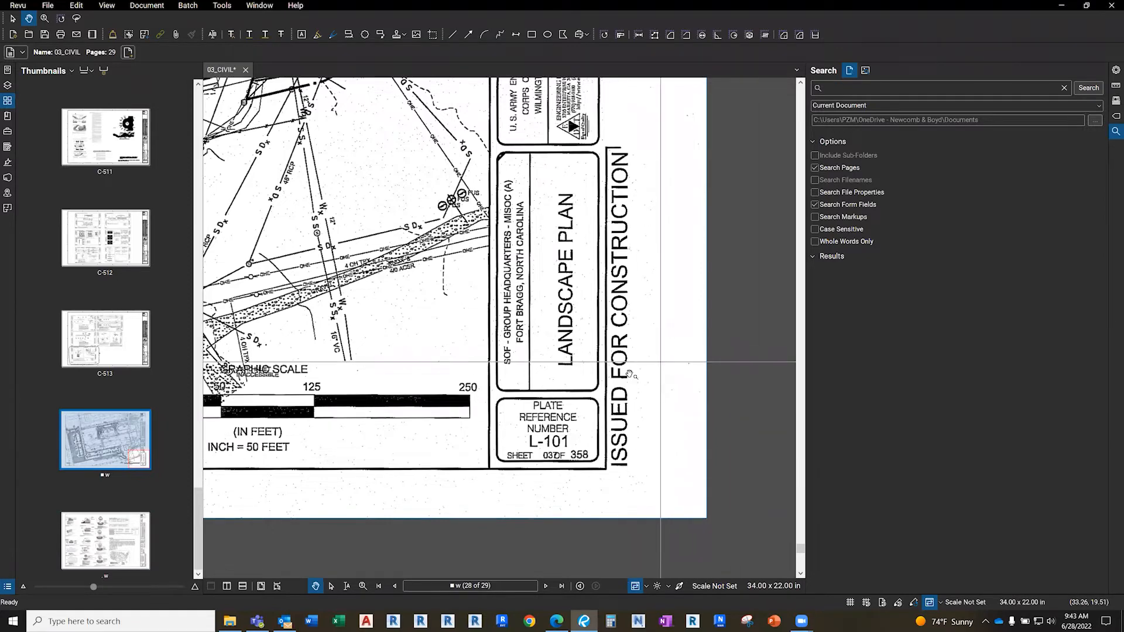
pyautogui.click(171, 367)
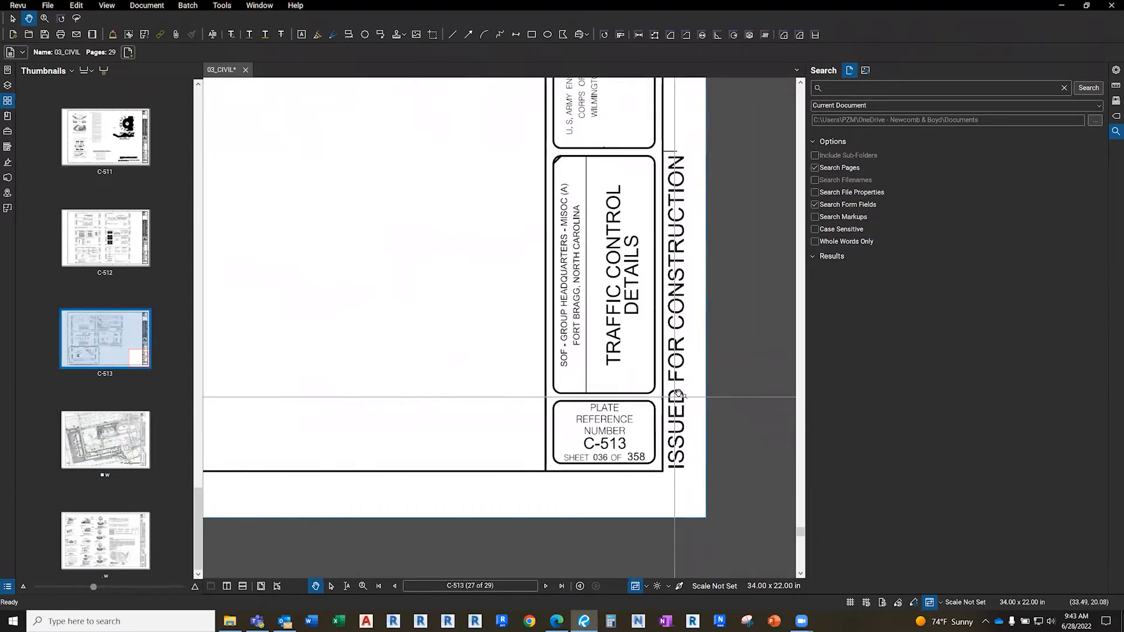
pyautogui.click(135, 453)
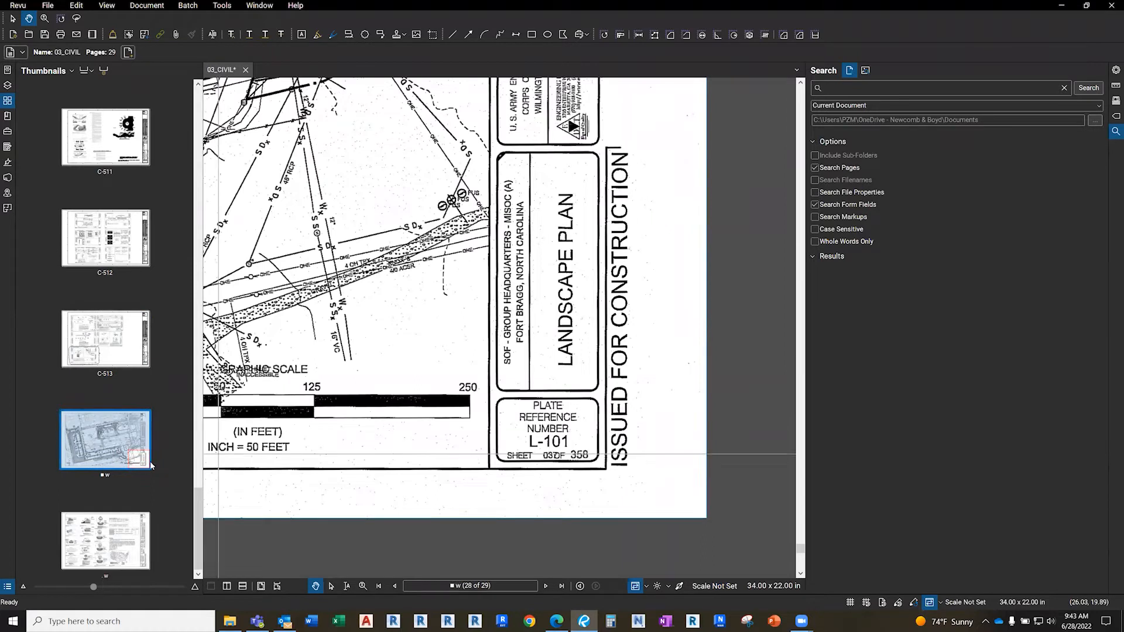
pyautogui.rightClick(116, 459)
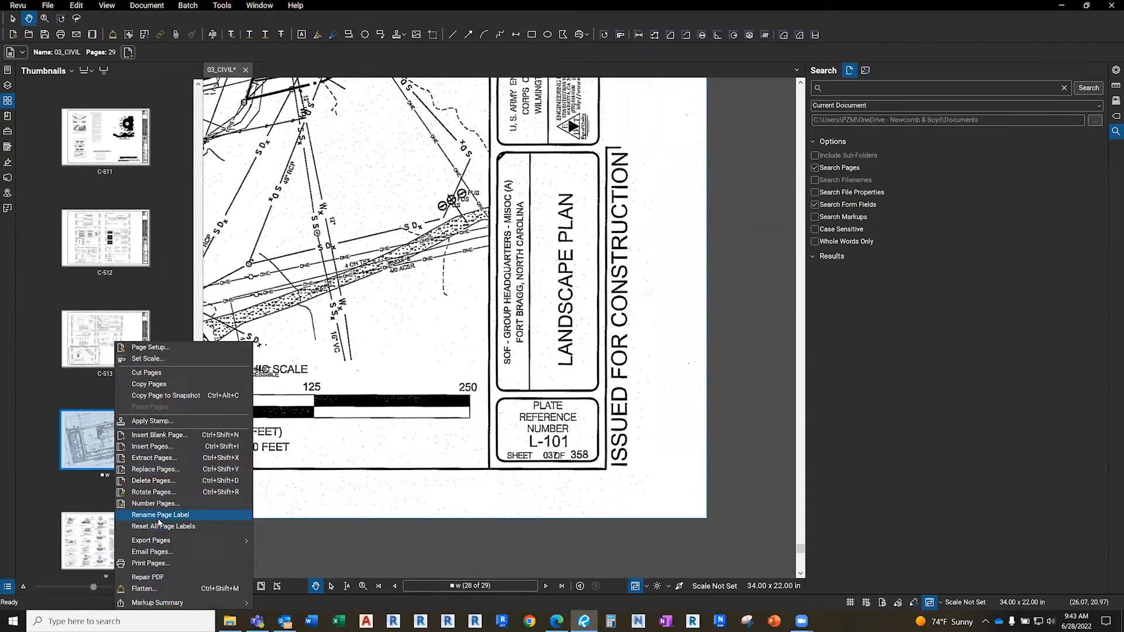
# Create page labels for pages 28-29 from a page region around the sheet number L-101 on the Landscape Plan
pyautogui.click(104, 71)
pyautogui.click(583, 290)
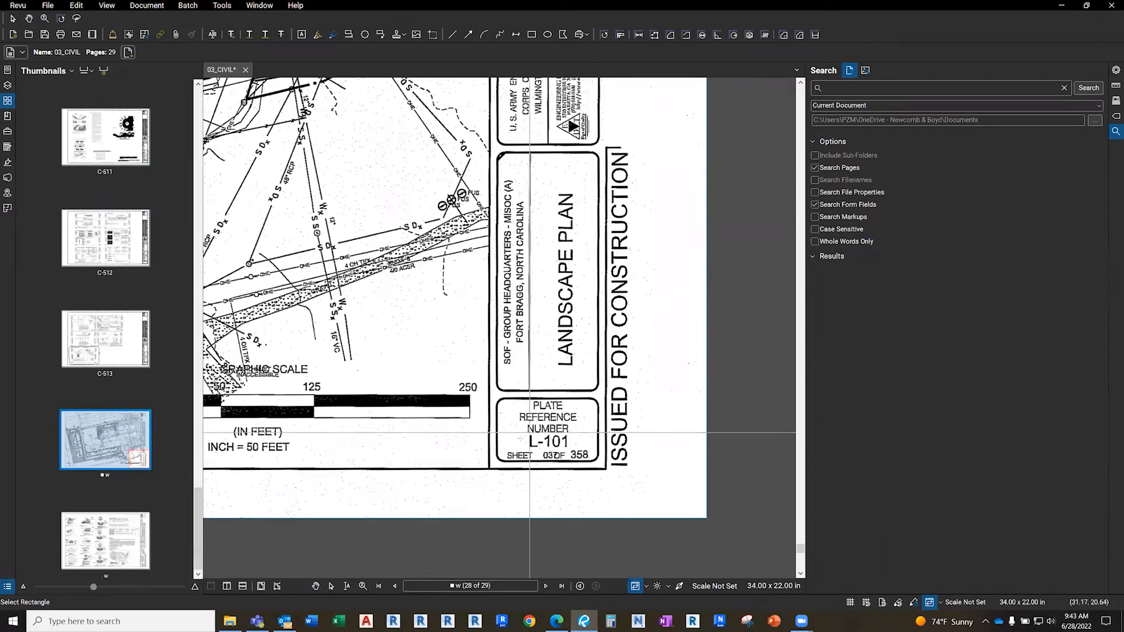
pyautogui.moveTo(566, 439); pyautogui.dragTo(588, 452)
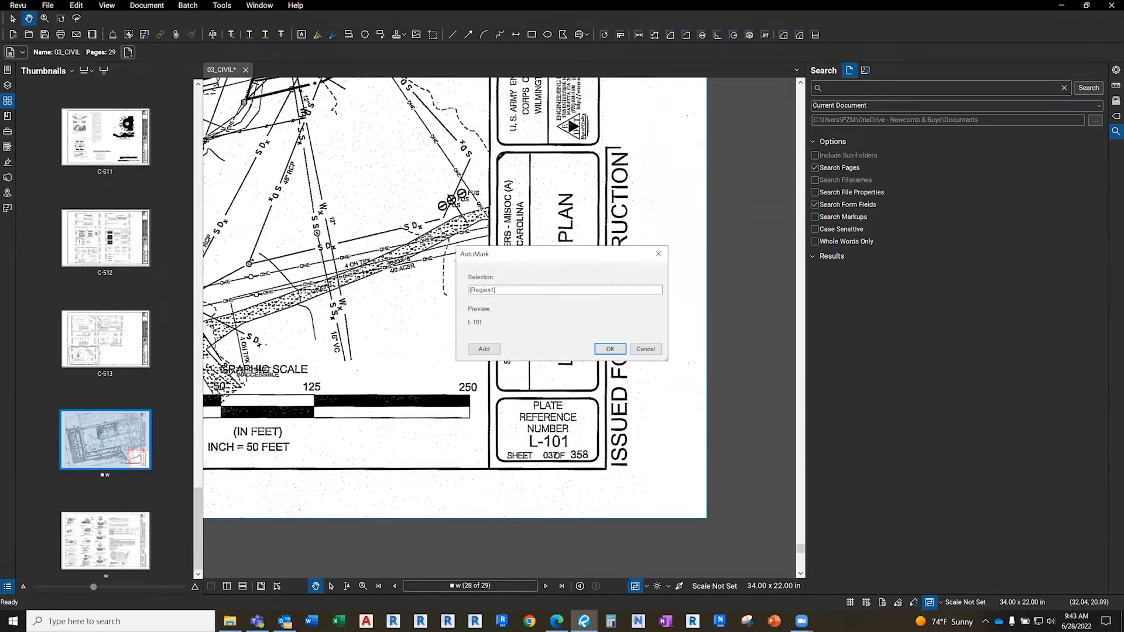
pyautogui.click(609, 350)
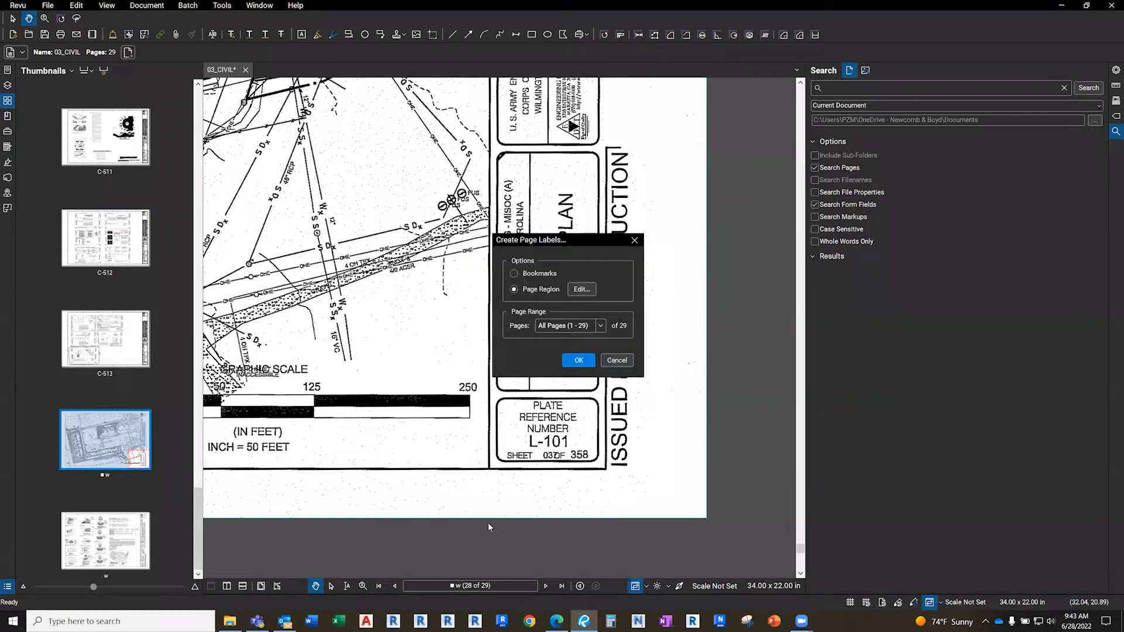
pyautogui.click(581, 325)
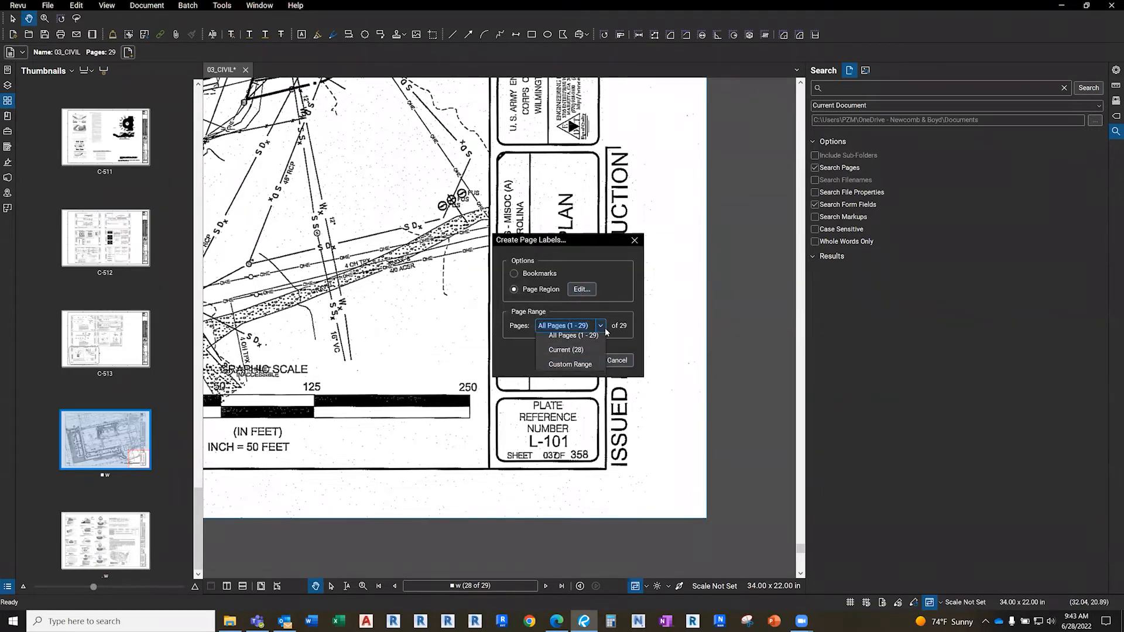
pyautogui.click(570, 369)
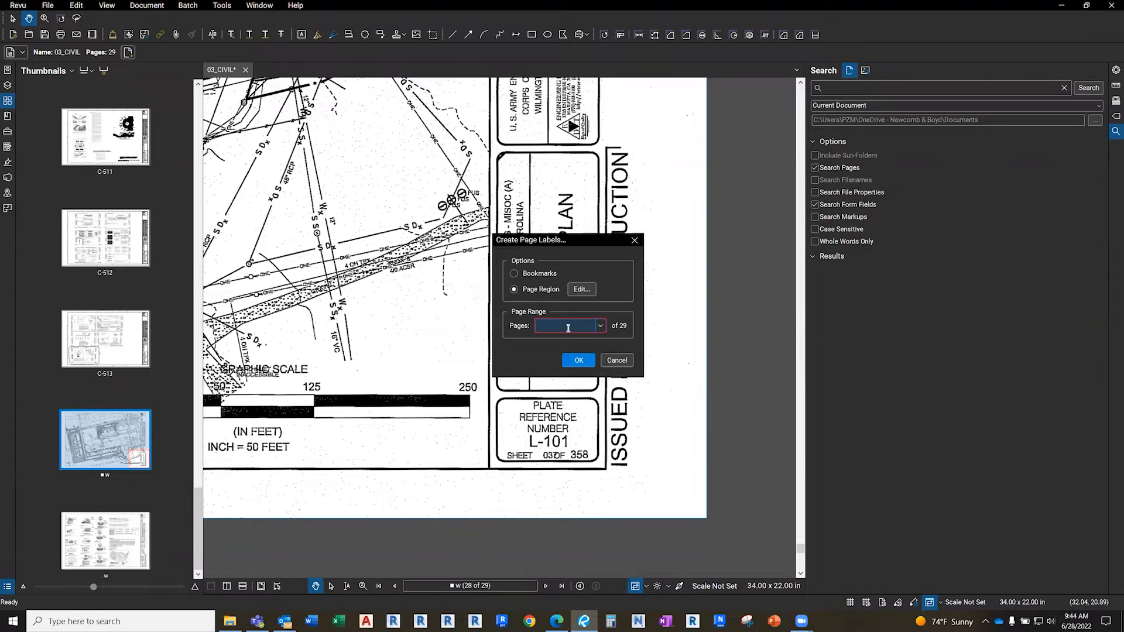
pyautogui.write('28-29')
pyautogui.click(584, 363)
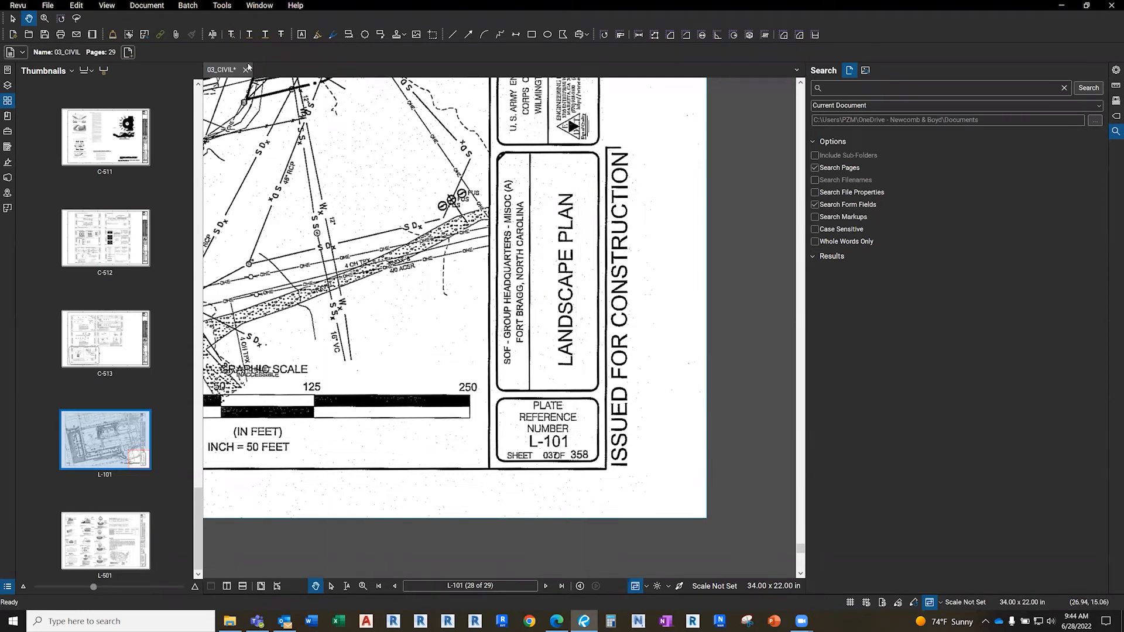
# Try custom Reduce File Size settings for 03_CIVIL.pdf with Full Color, 8-bit Color, Grayscale and Monochrome image conversion turned off
pyautogui.click(156, 9)
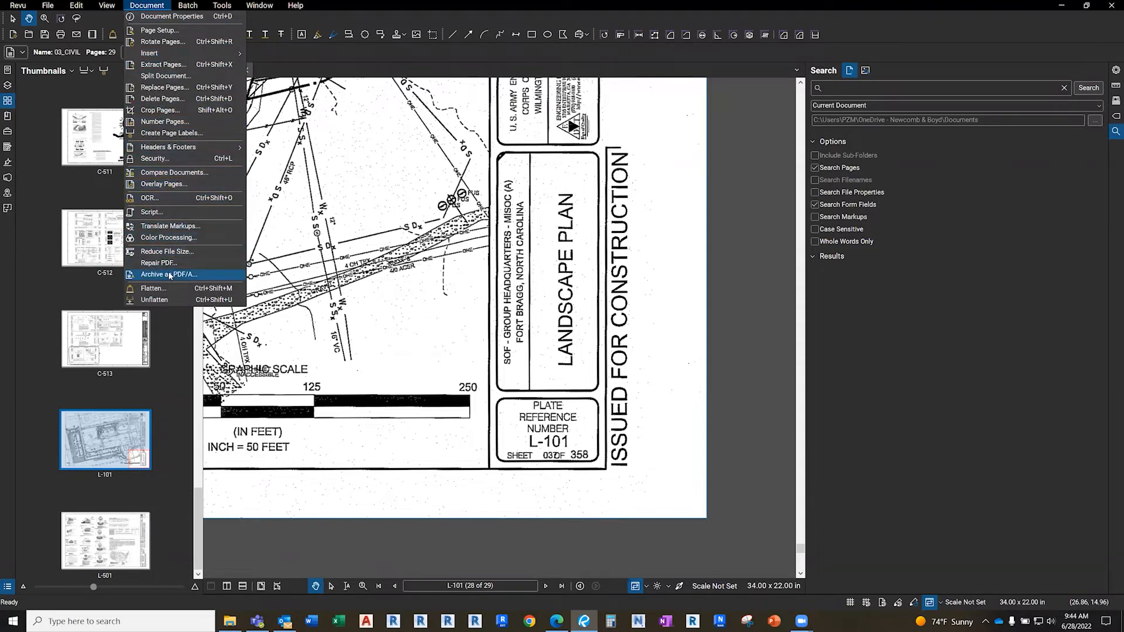
pyautogui.click(174, 253)
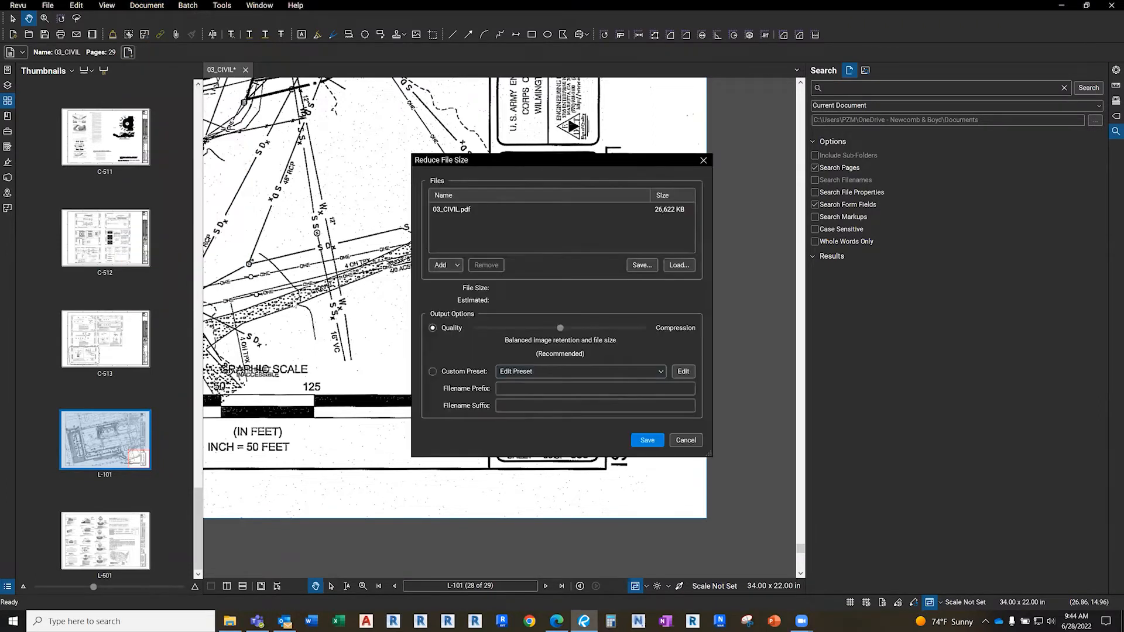
pyautogui.click(686, 373)
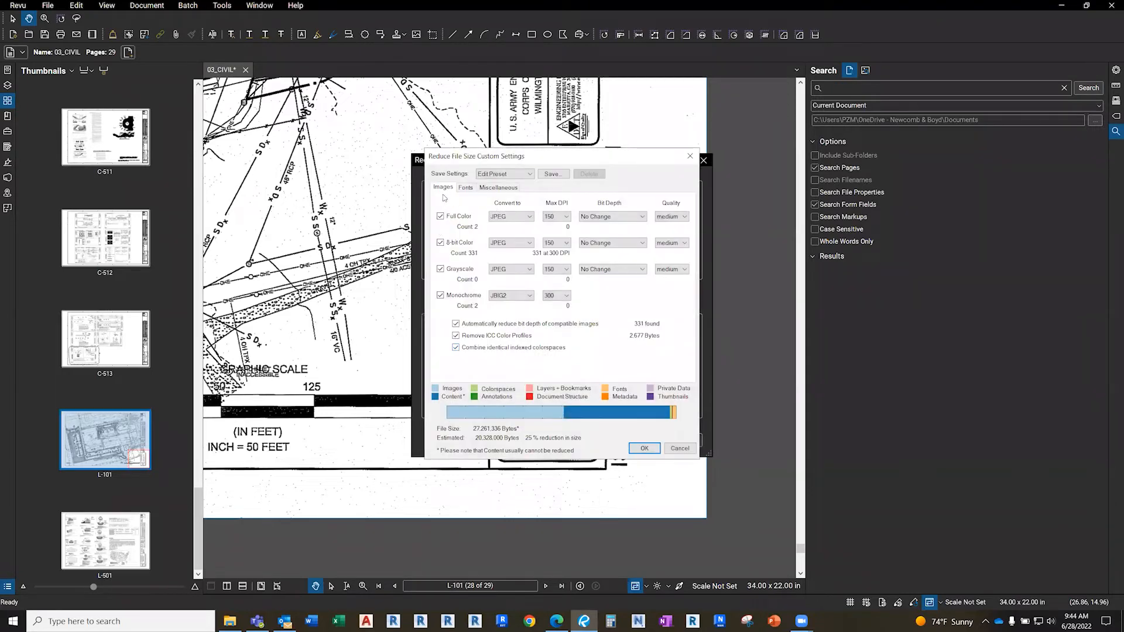
pyautogui.click(440, 216)
pyautogui.click(440, 242)
pyautogui.click(440, 269)
pyautogui.click(440, 295)
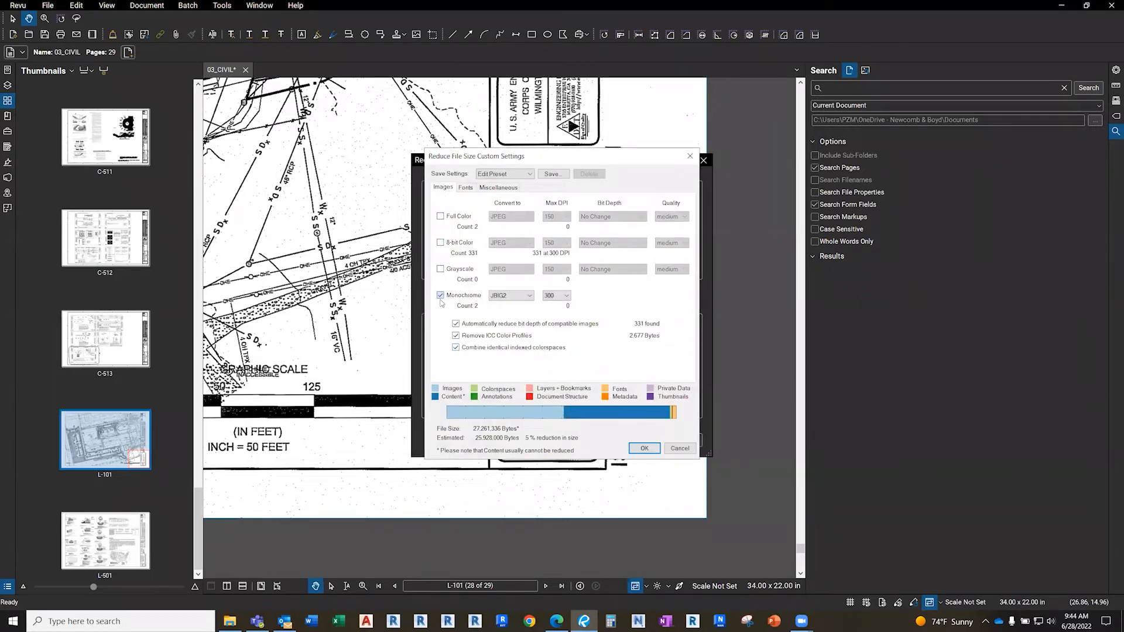
# Review the font and miscellaneous options of the custom file size reduction, and leave it without applying anything
pyautogui.click(464, 189)
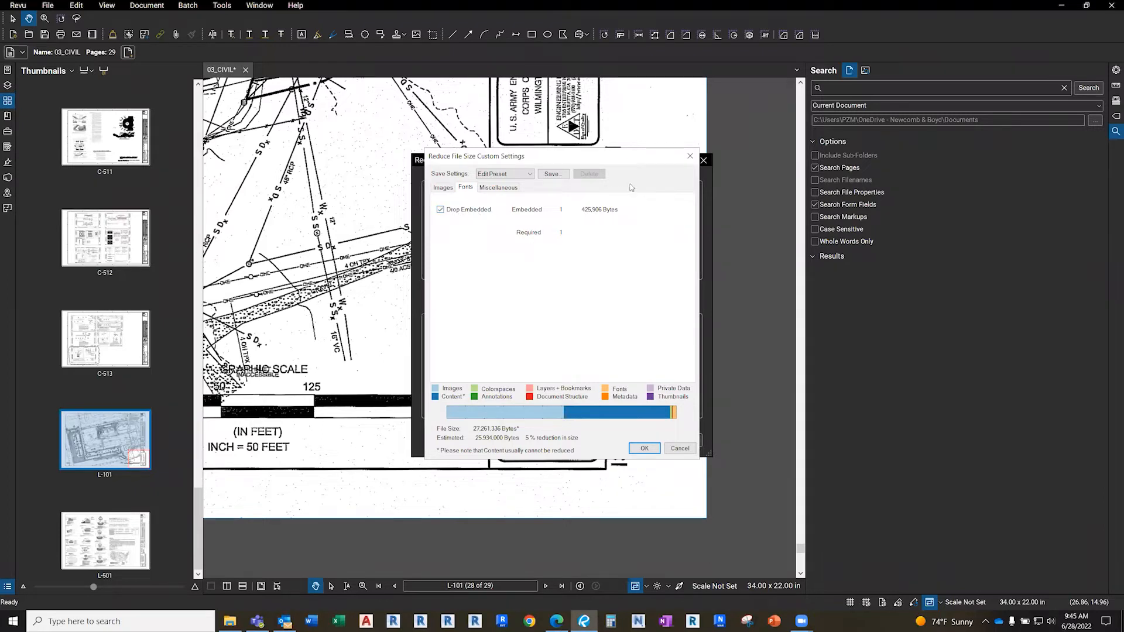
pyautogui.click(516, 190)
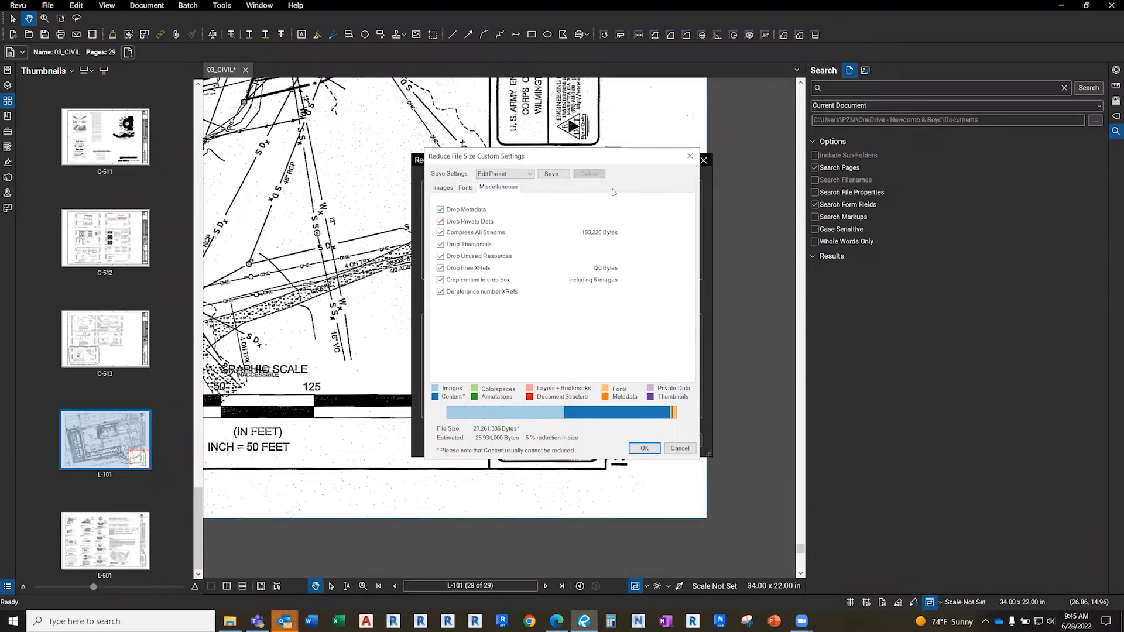
pyautogui.click(690, 157)
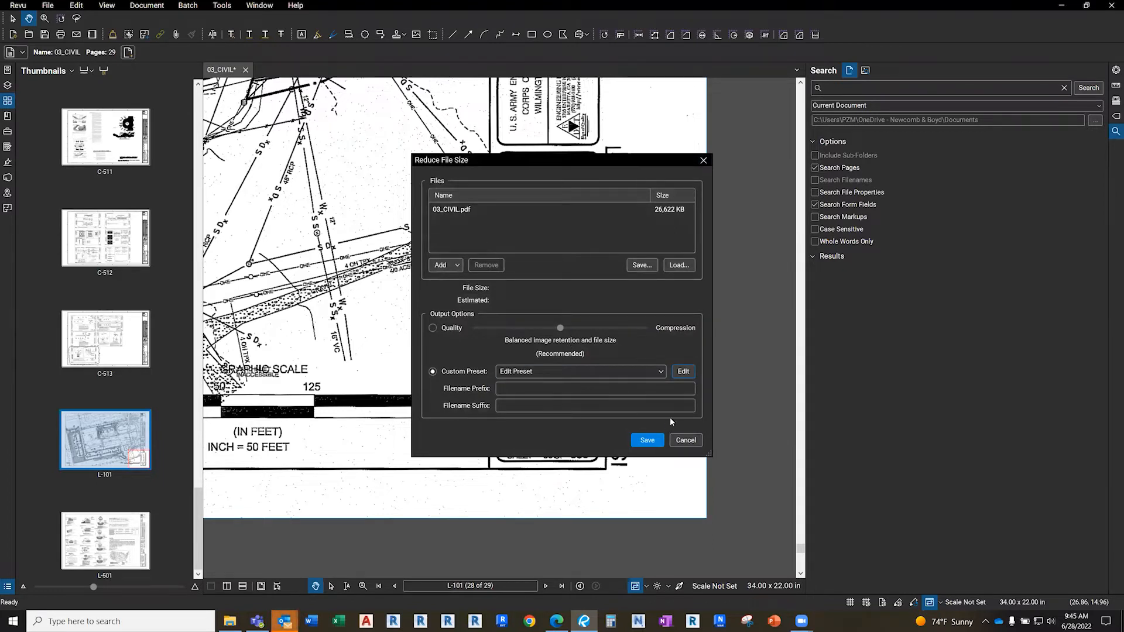
pyautogui.click(704, 160)
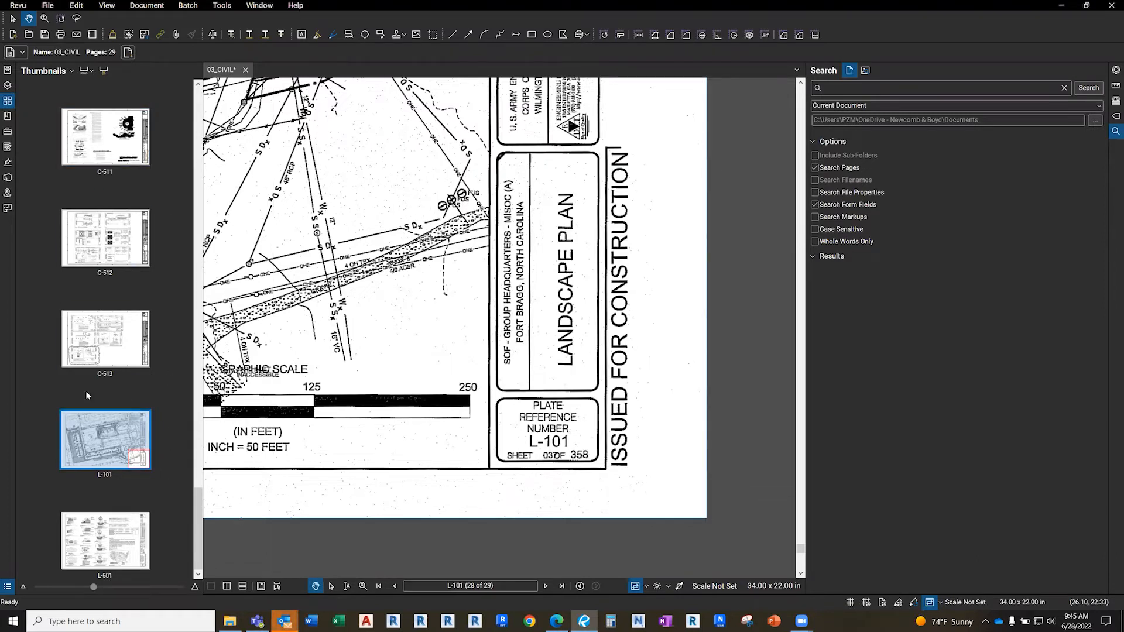
# Start creating bookmarks with a page region around the sheet number C-513 in the title block of the Traffic Control Details sheet
pyautogui.click(12, 117)
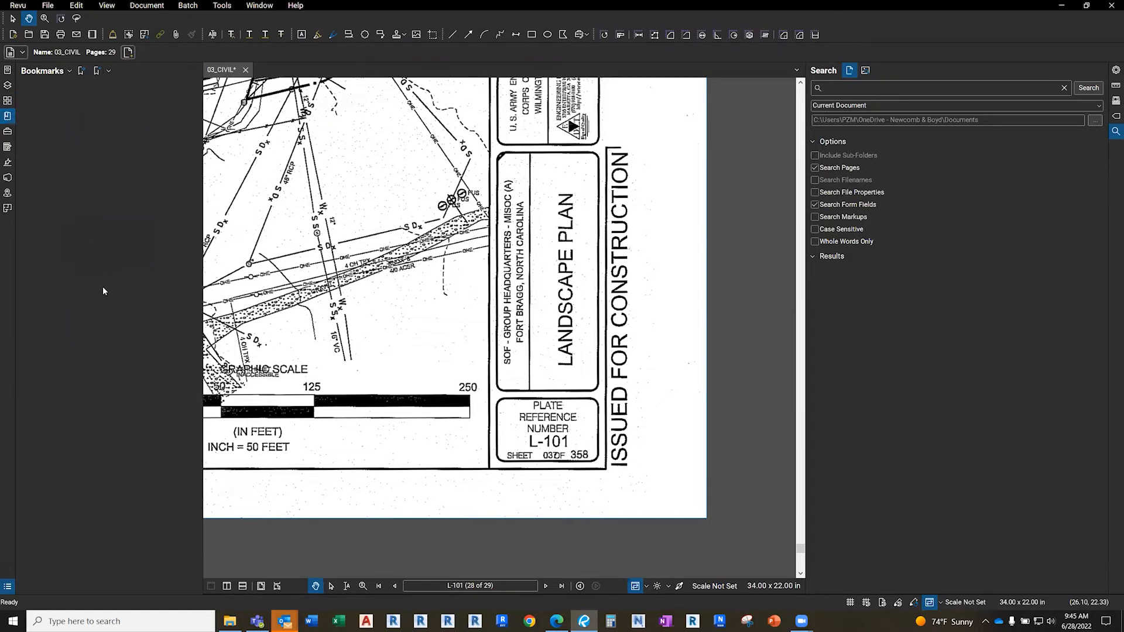
pyautogui.click(83, 75)
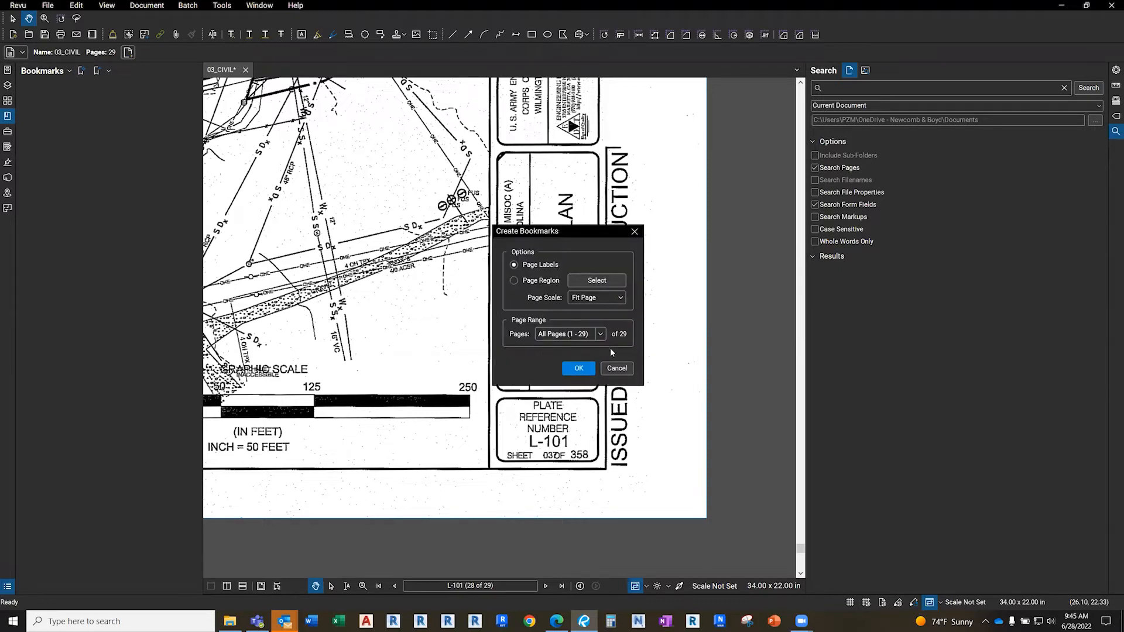
pyautogui.click(616, 367)
pyautogui.click(395, 585)
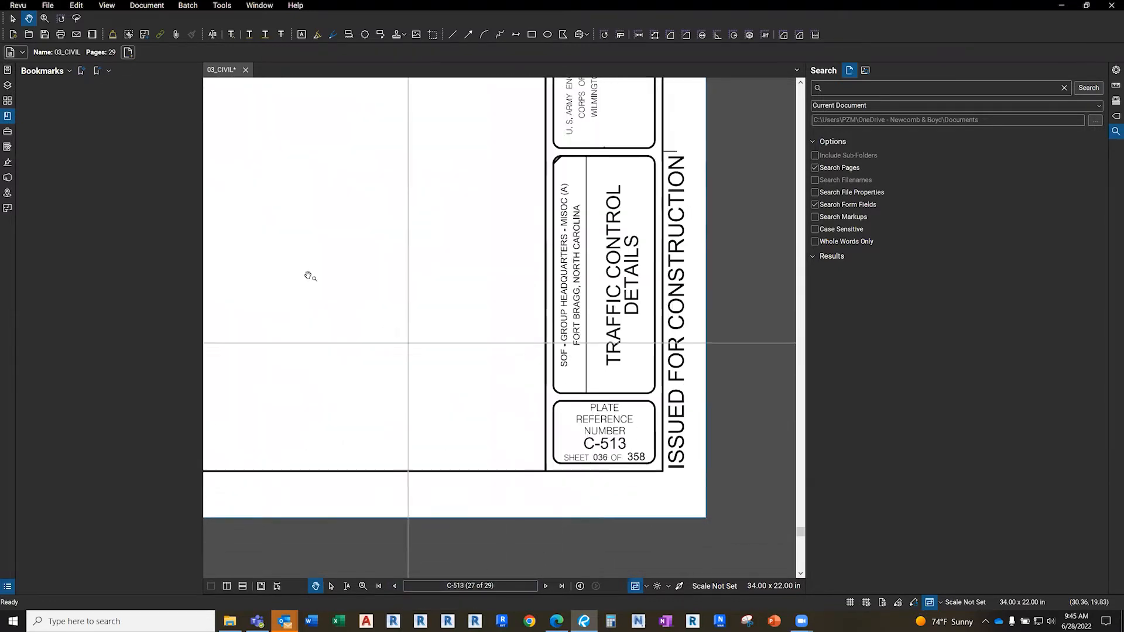
pyautogui.click(81, 71)
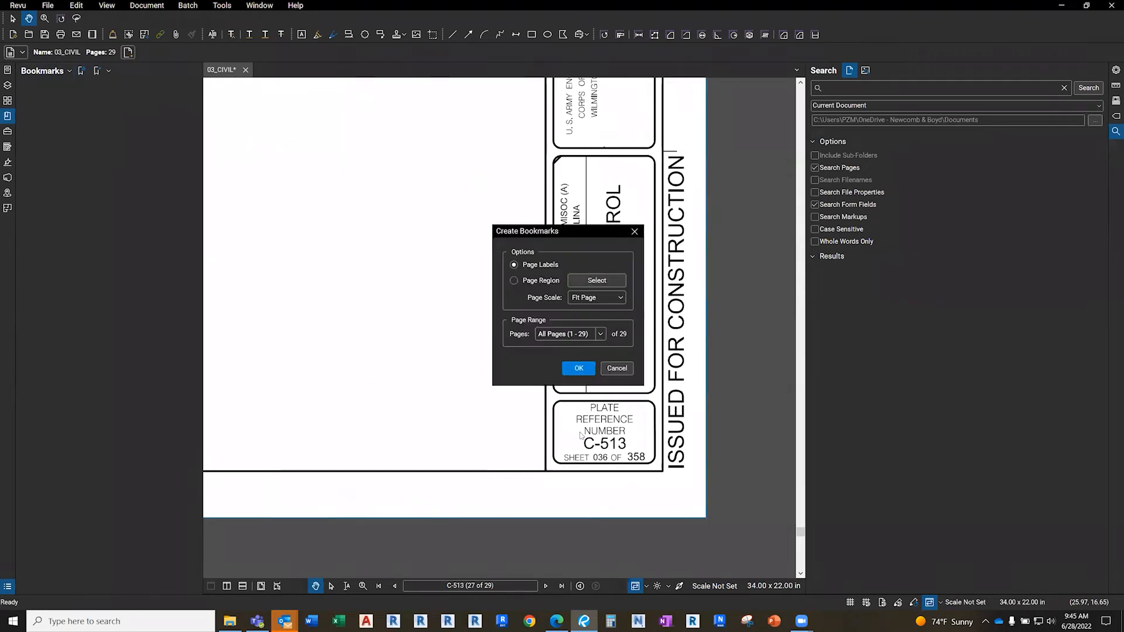
pyautogui.click(597, 281)
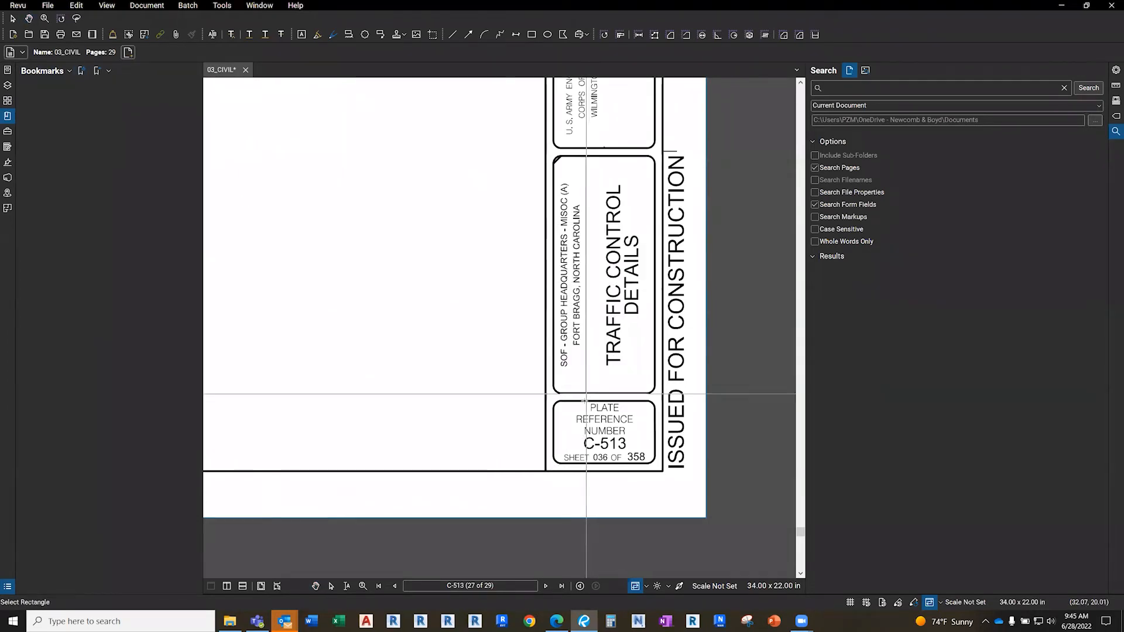
pyautogui.moveTo(567, 436); pyautogui.dragTo(645, 450)
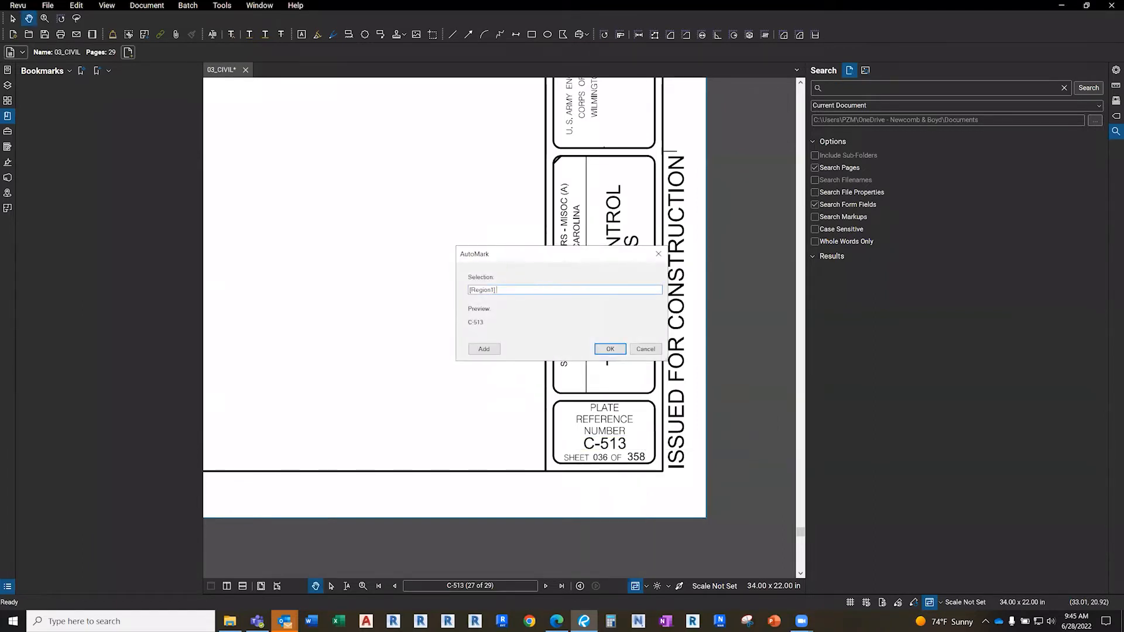
# Add a second region around the sheet title after a hyphen, create bookmarks for all 29 pages, and check the C-104 and C-507 ones
pyautogui.click(483, 348)
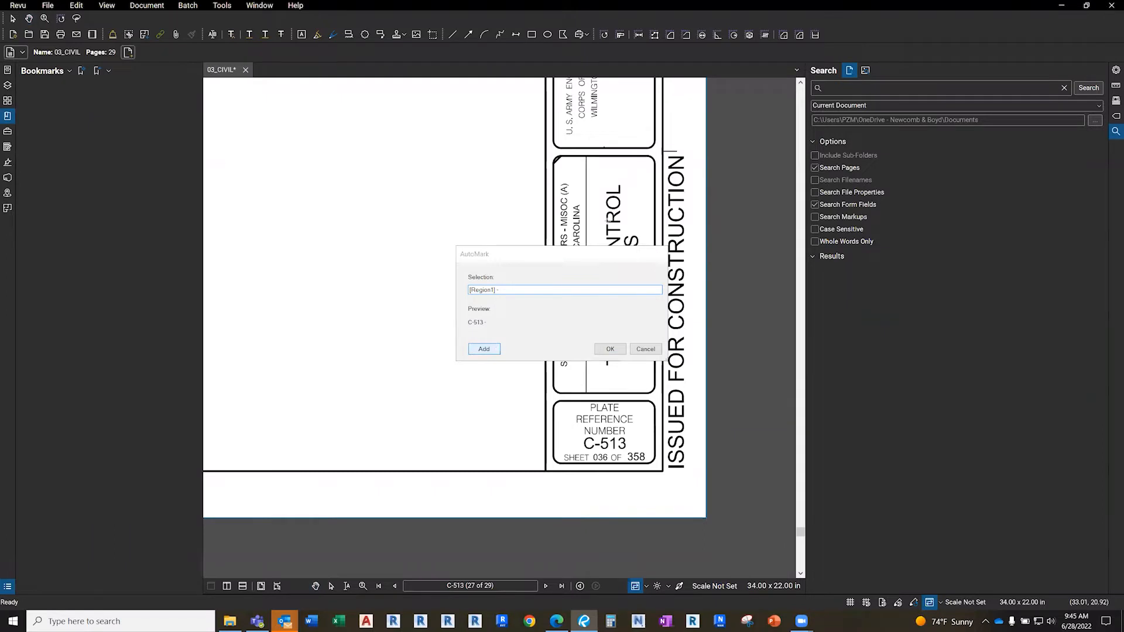
pyautogui.moveTo(595, 164); pyautogui.dragTo(648, 388)
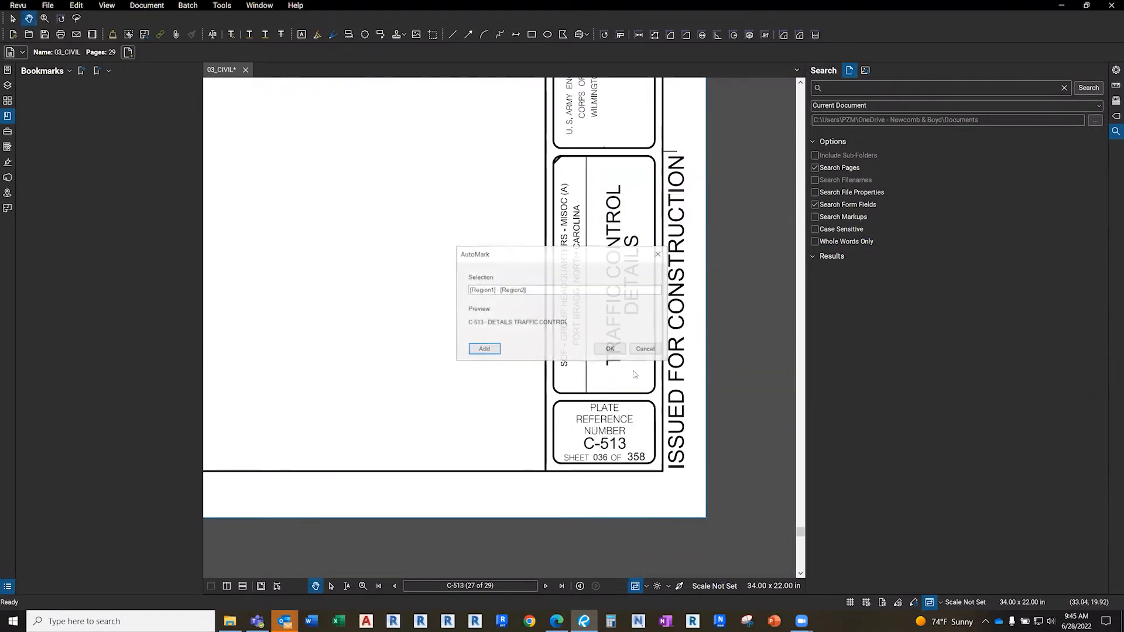
pyautogui.click(597, 350)
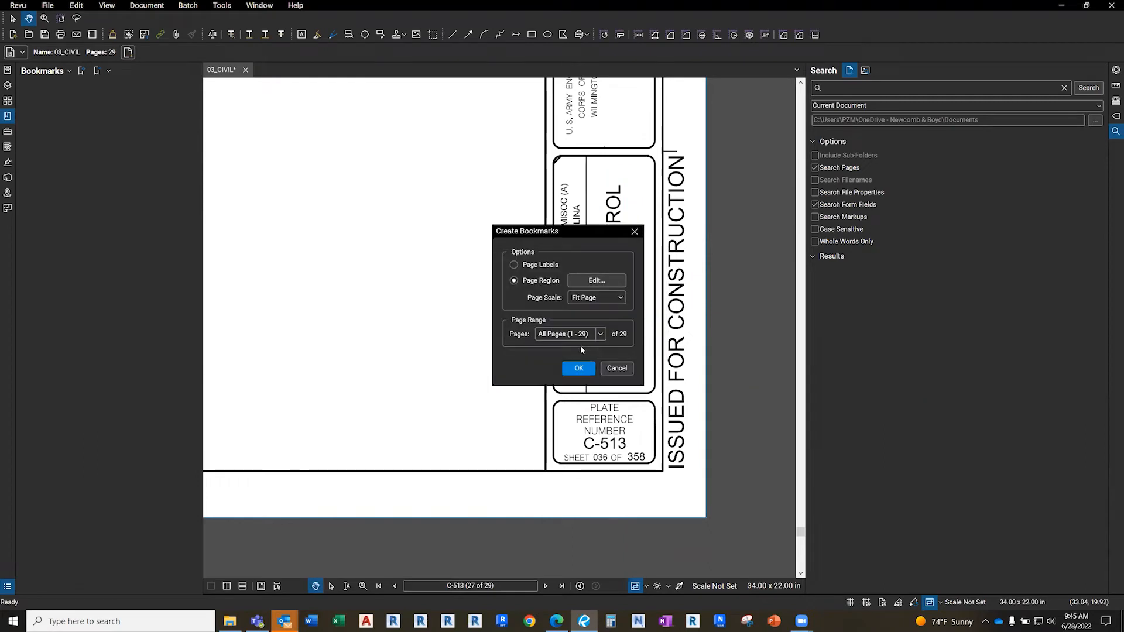
pyautogui.click(579, 368)
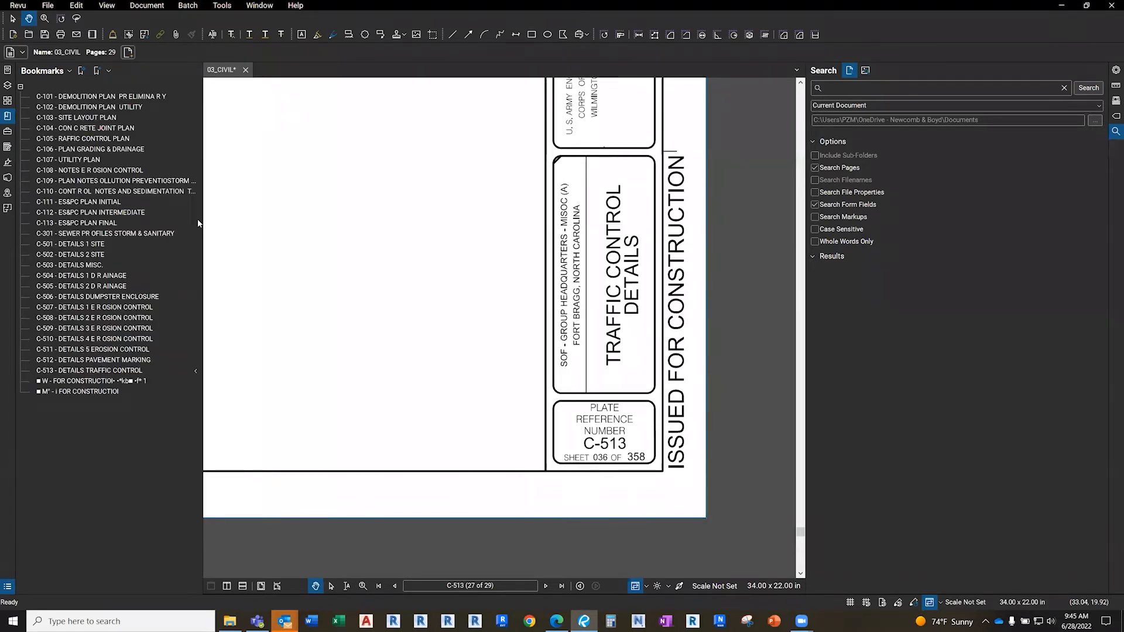
pyautogui.click(112, 129)
pyautogui.click(114, 308)
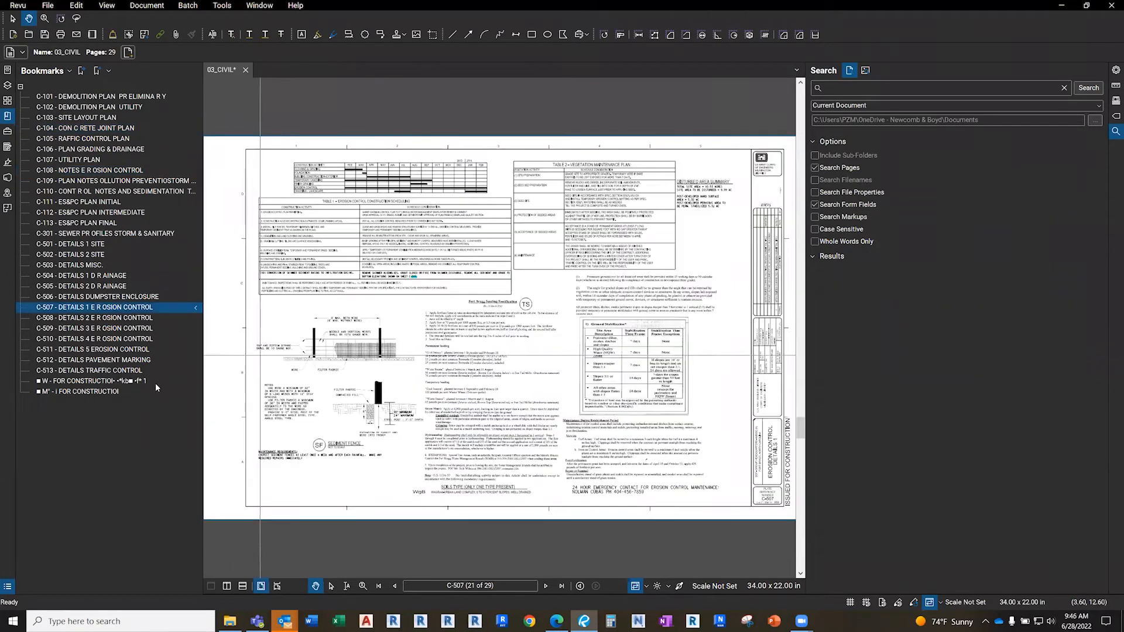
# Rename the garbled bookmark of the Landscape Plan sheet as "L-101 - LANDSCAPE PLAN"
pyautogui.click(106, 381)
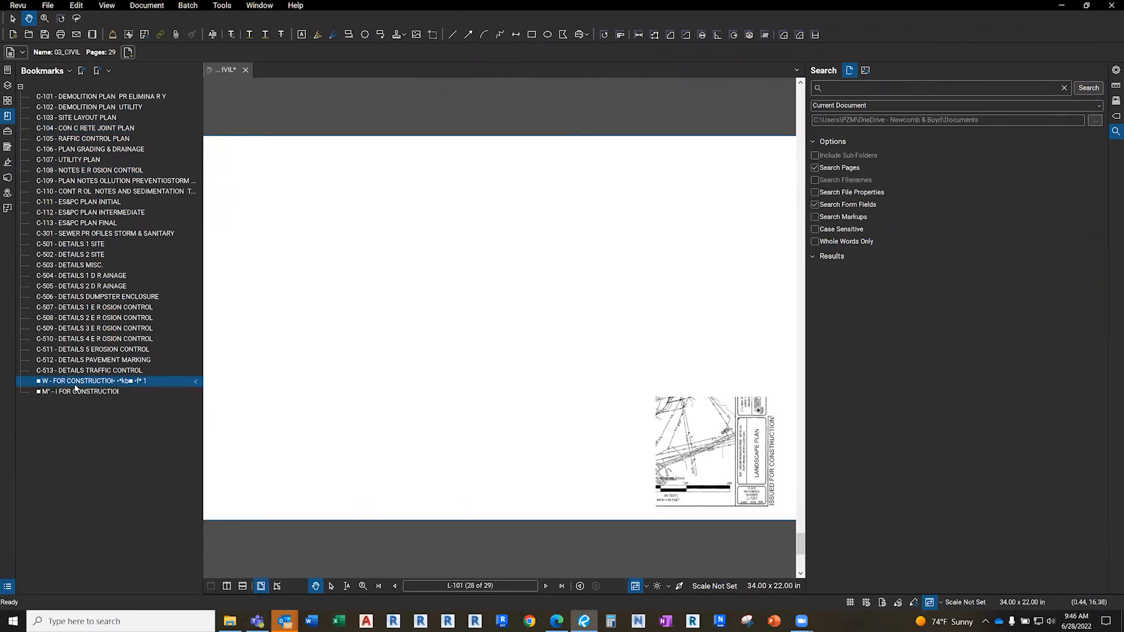
pyautogui.rightClick(75, 383)
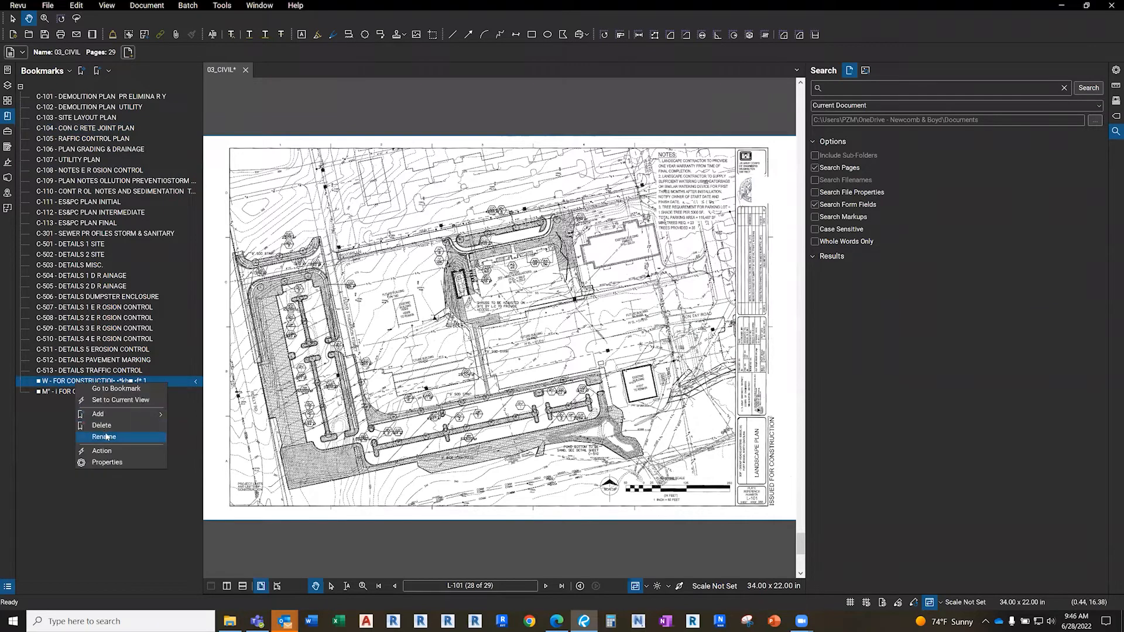
pyautogui.click(105, 437)
pyautogui.press('BackSpace')
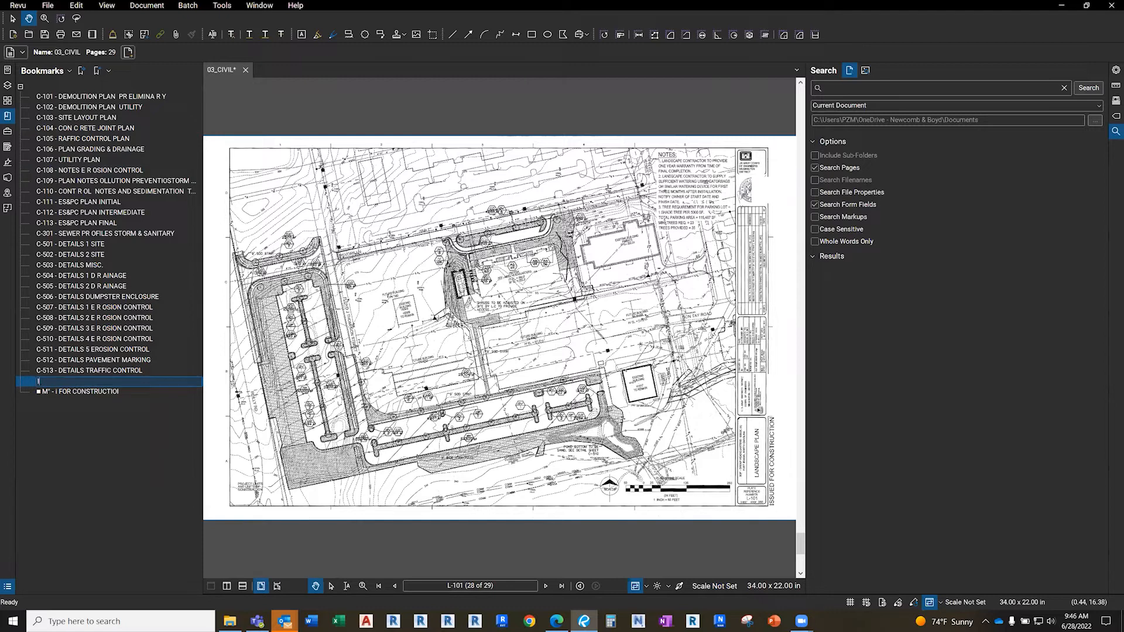
pyautogui.write('L-101 - LANDSCAPE PLAN')
# Rename the garbled bookmark of the last sheet as "L-501 PLANT SCHEDULE AND DETAILS"
pyautogui.click(79, 391)
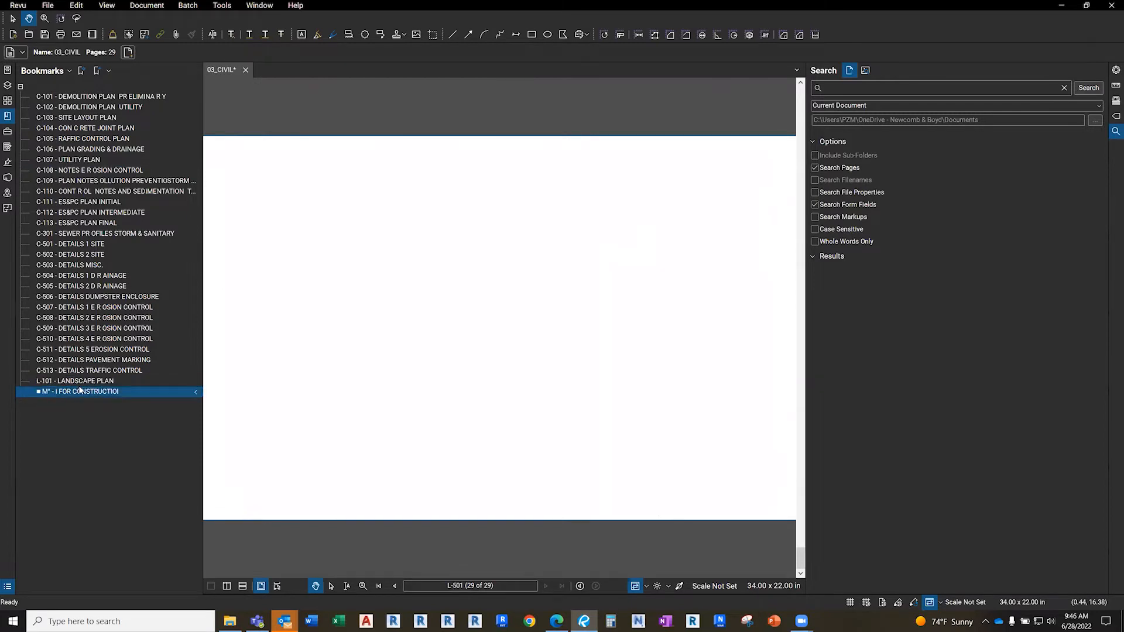
pyautogui.rightClick(80, 387)
pyautogui.rightClick(57, 392)
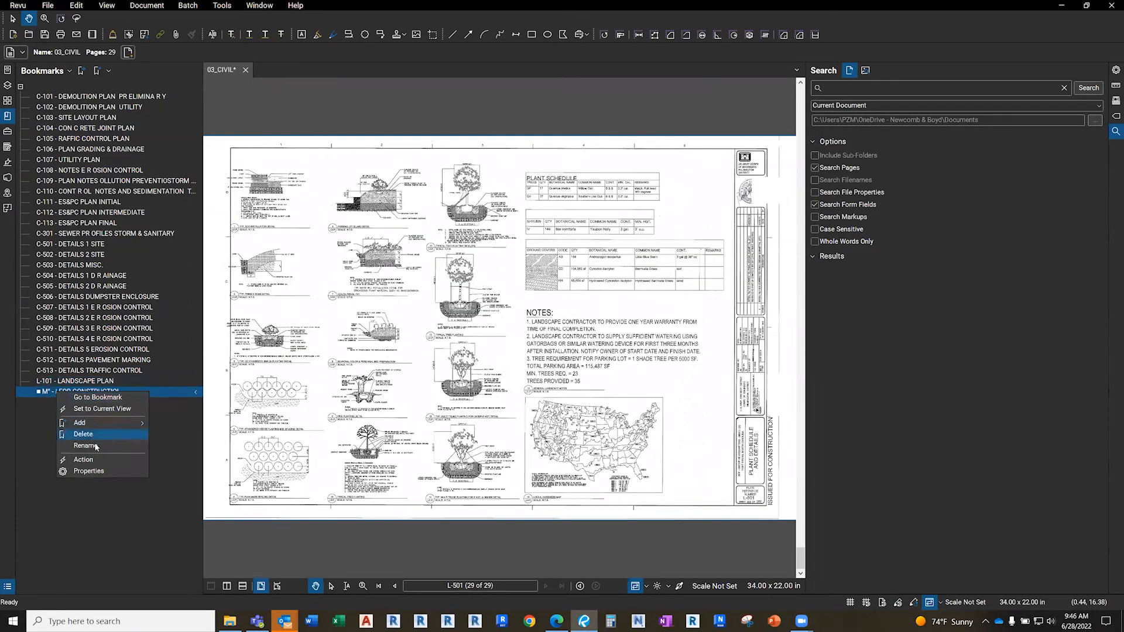
pyautogui.click(92, 446)
pyautogui.write('L')
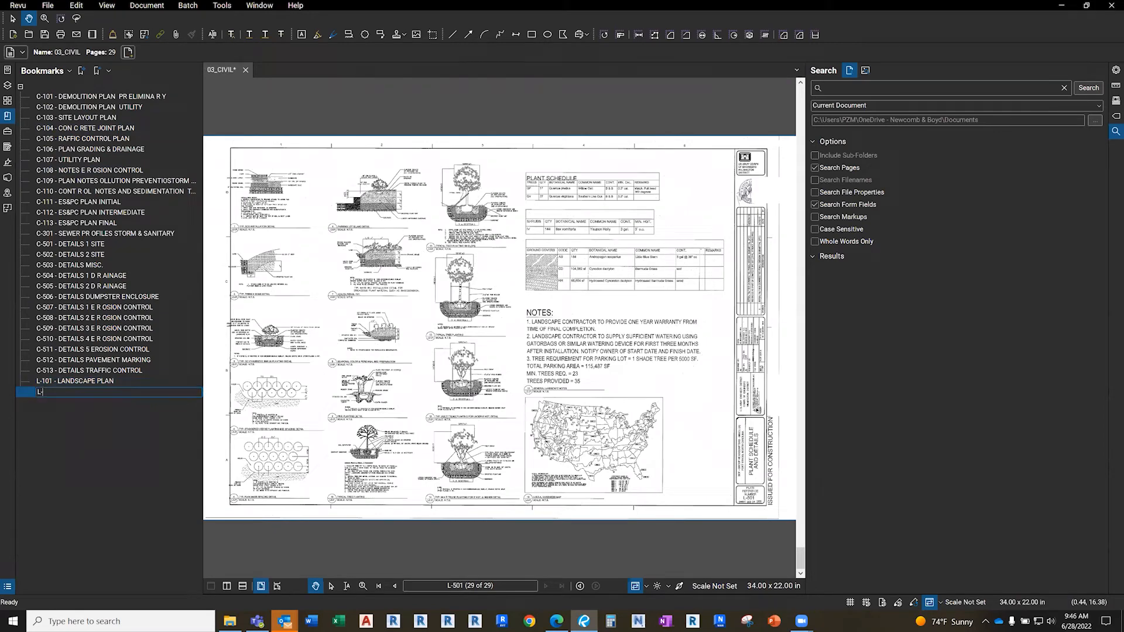
pyautogui.write('-501 PLANT SC')
pyautogui.write('HEDULE AND DETAILS')
pyautogui.hotkey('ctrl', 'a')
# Save 03_CIVIL, go to sheet C-513 through its bookmark as a check, and close the document
pyautogui.click(48, 5)
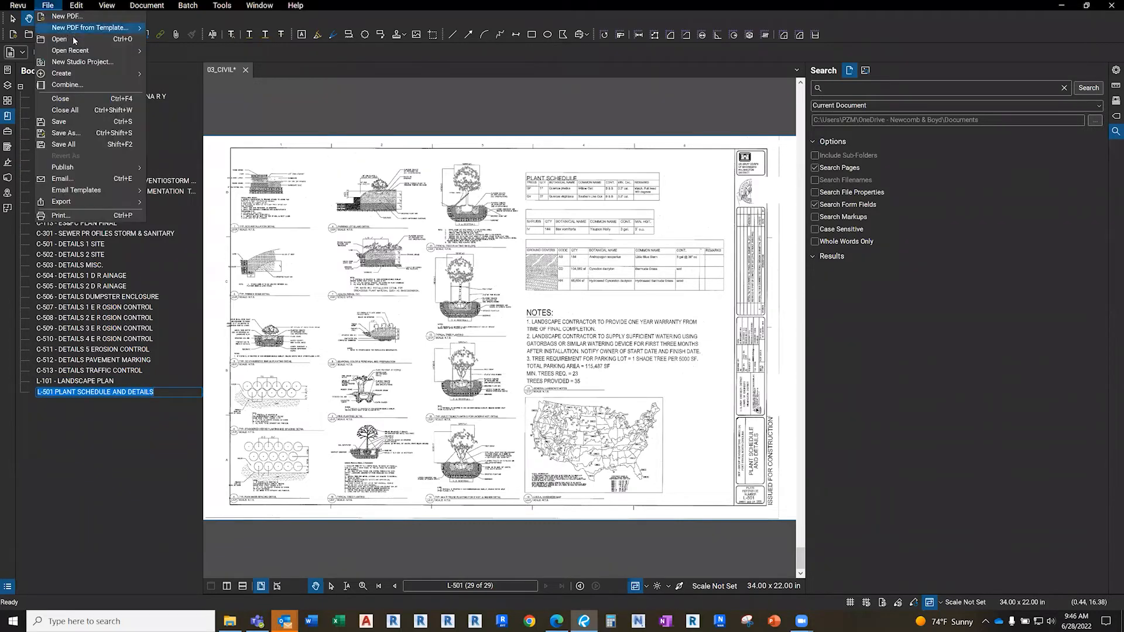
pyautogui.click(78, 119)
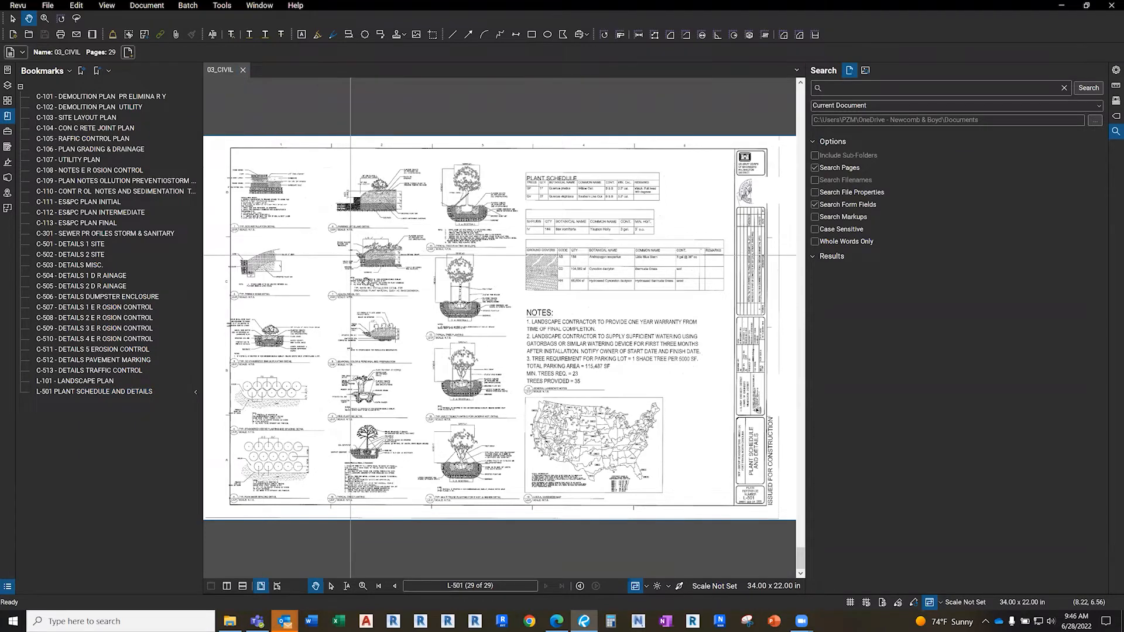
pyautogui.click(80, 371)
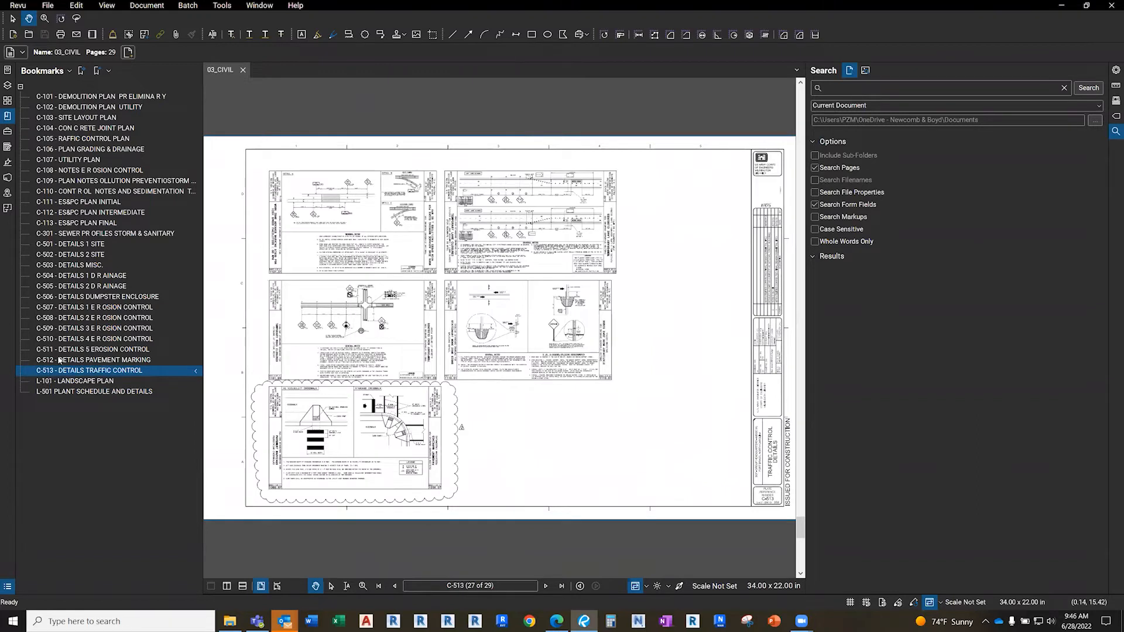
pyautogui.click(243, 70)
# Open 08_MECHANICAL.pdf from the 02_BY DISCIPLINE folder
pyautogui.click(18, 5)
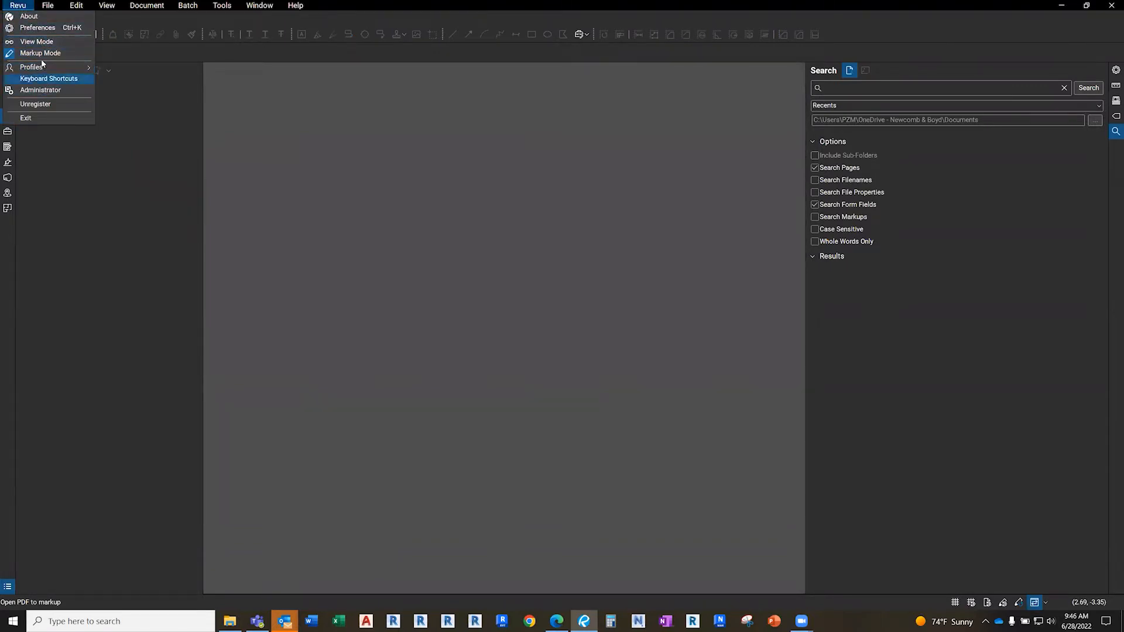
pyautogui.click(47, 5)
pyautogui.click(59, 41)
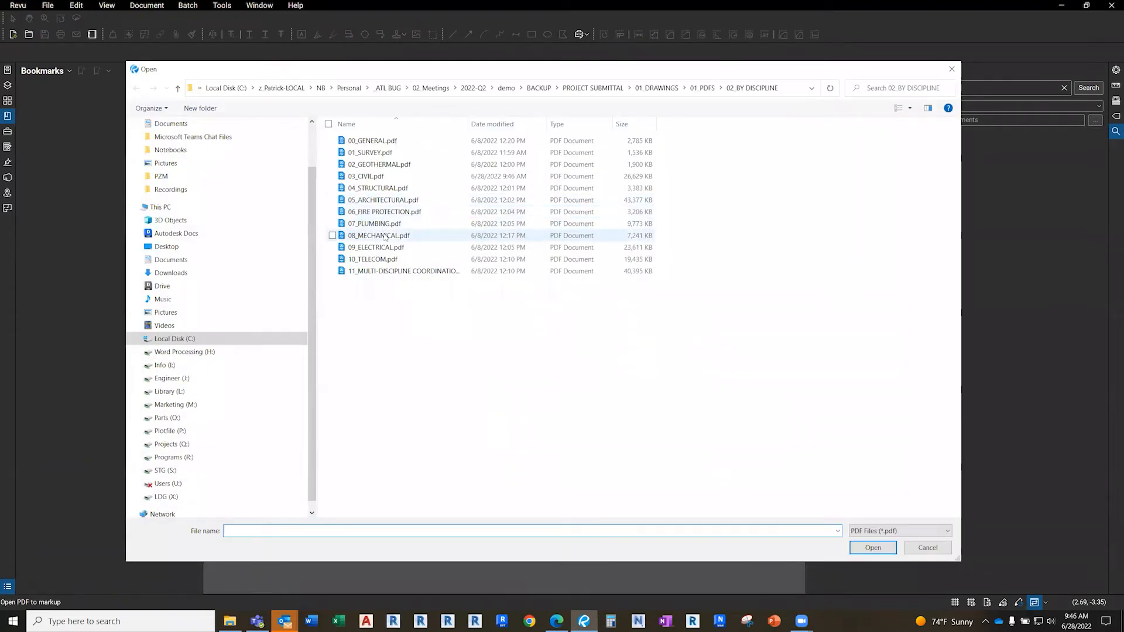
pyautogui.click(385, 237)
pyautogui.click(873, 547)
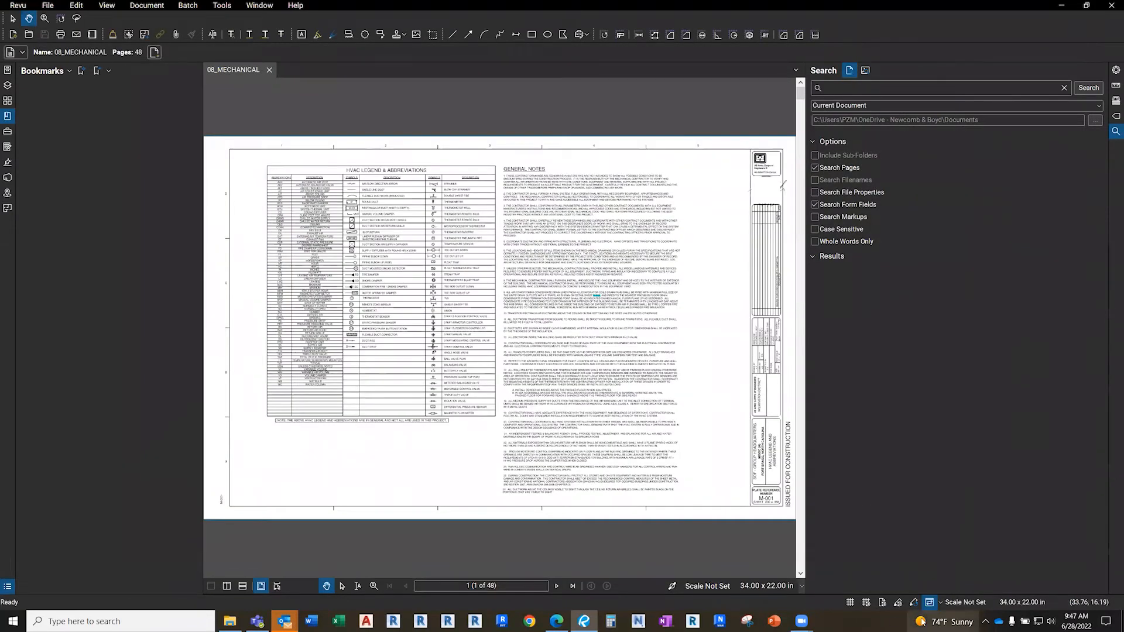
# Create page labels for all 48 pages from the sheet-number region around M-001 in the title block
pyautogui.click(6, 101)
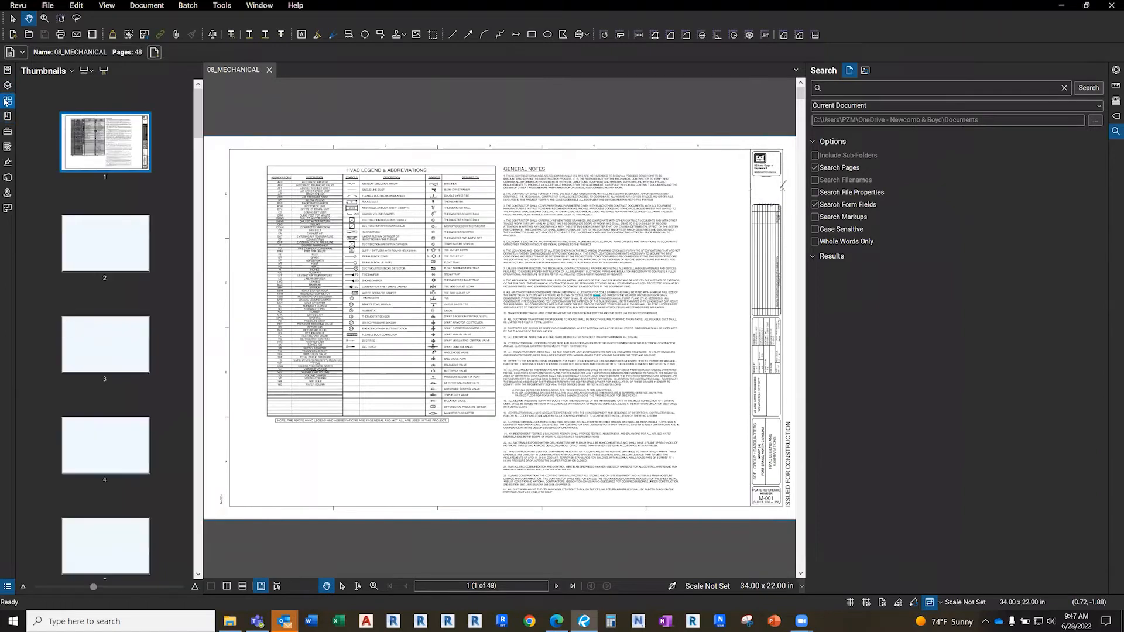
pyautogui.click(104, 70)
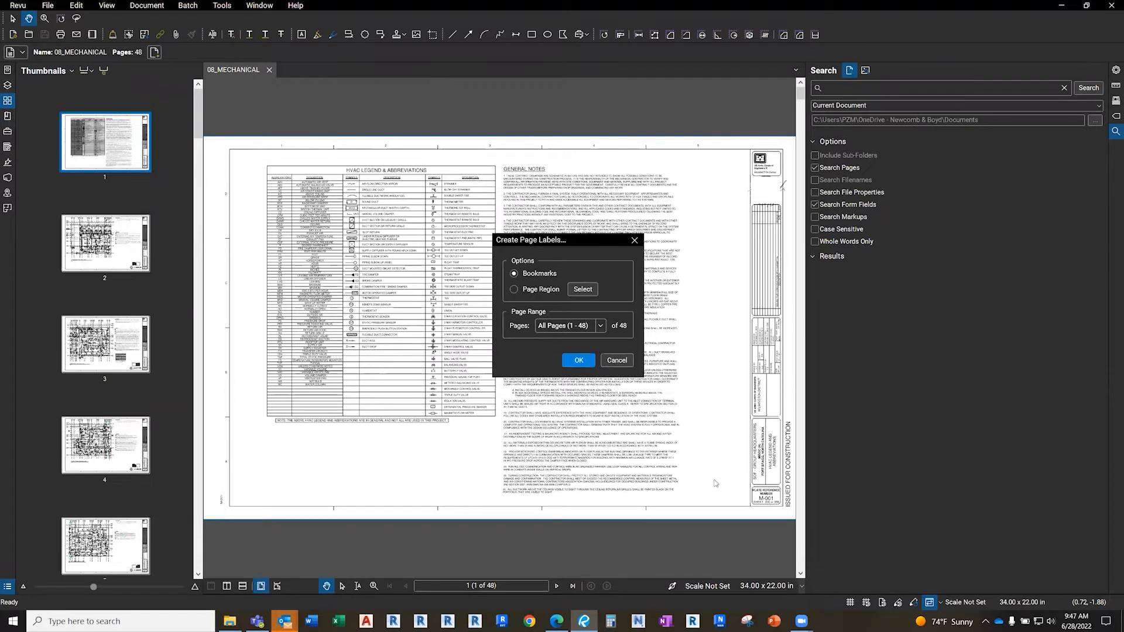
pyautogui.click(580, 289)
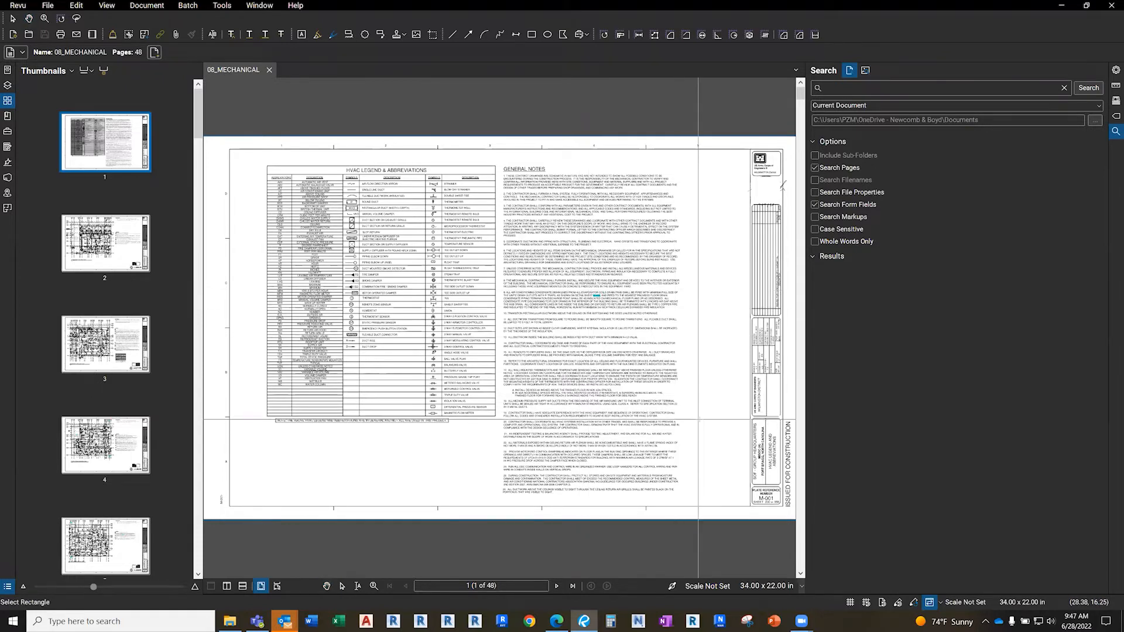
pyautogui.scroll(8, 530, 391)
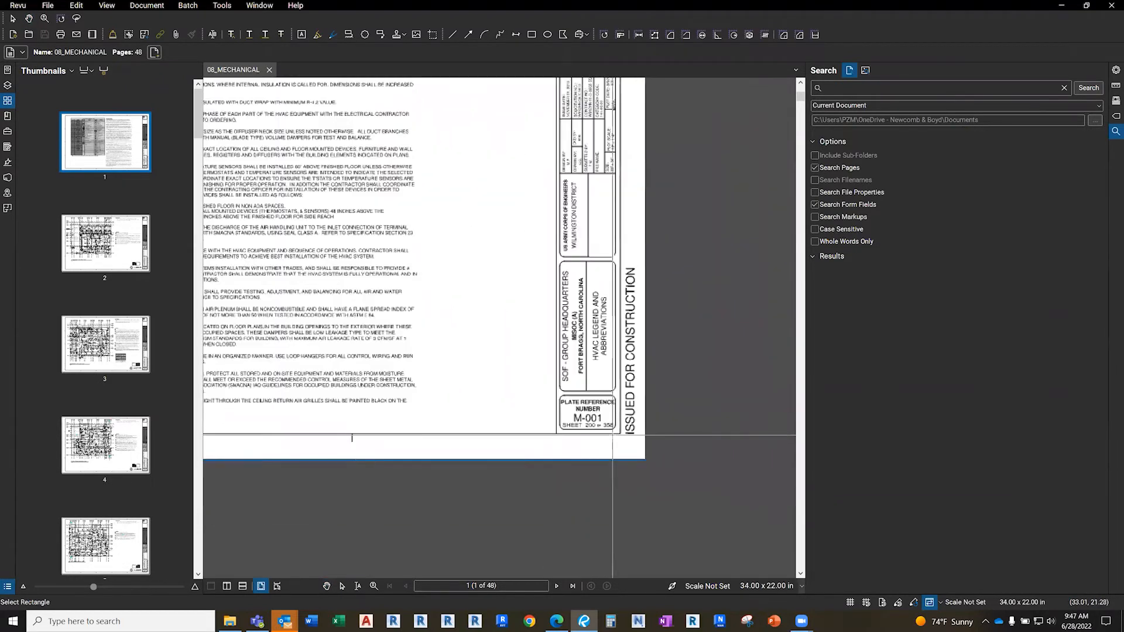
pyautogui.moveTo(497, 383); pyautogui.dragTo(608, 406)
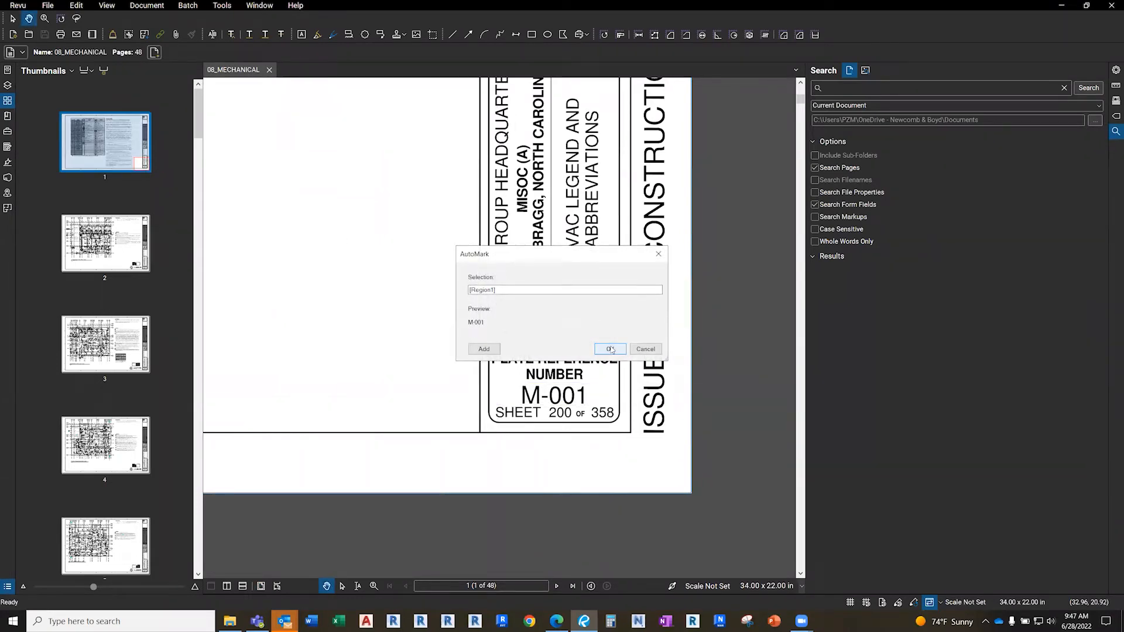
pyautogui.click(609, 349)
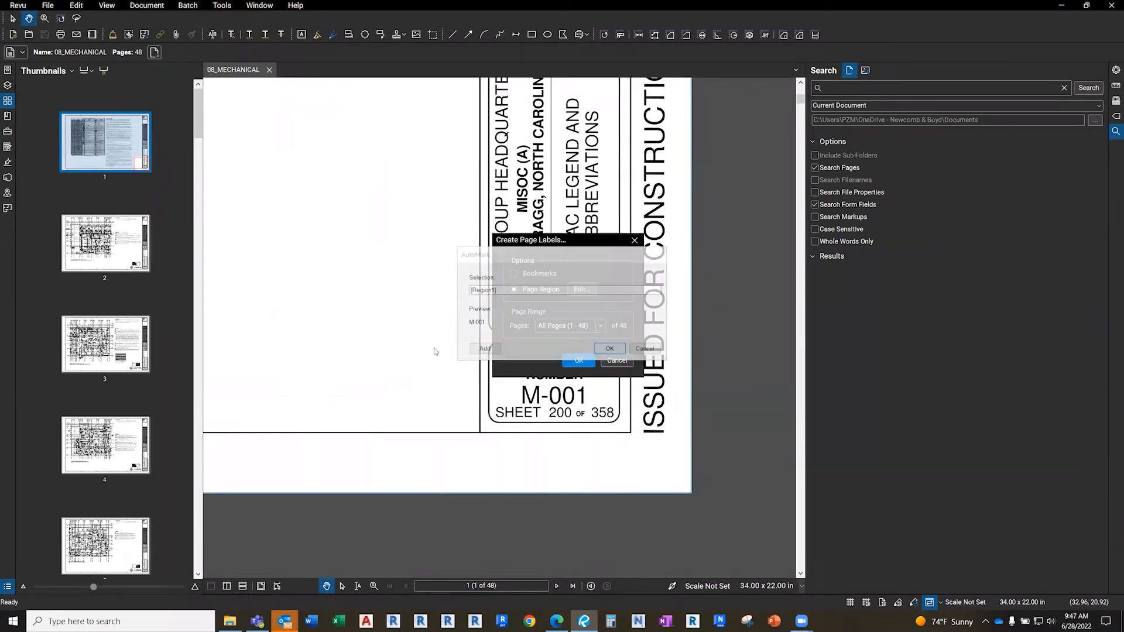
pyautogui.click(577, 361)
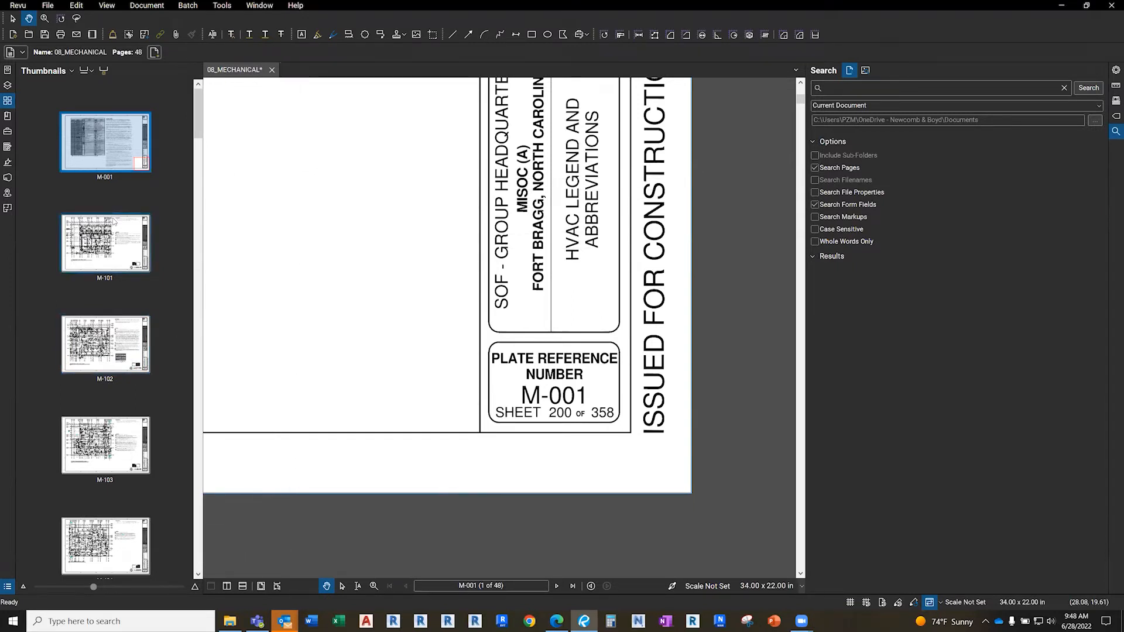
# Create bookmarks for all 48 pages from the title block's sheet-number and sheet-title regions, keeping the Fit Page scale
pyautogui.click(8, 116)
pyautogui.click(82, 73)
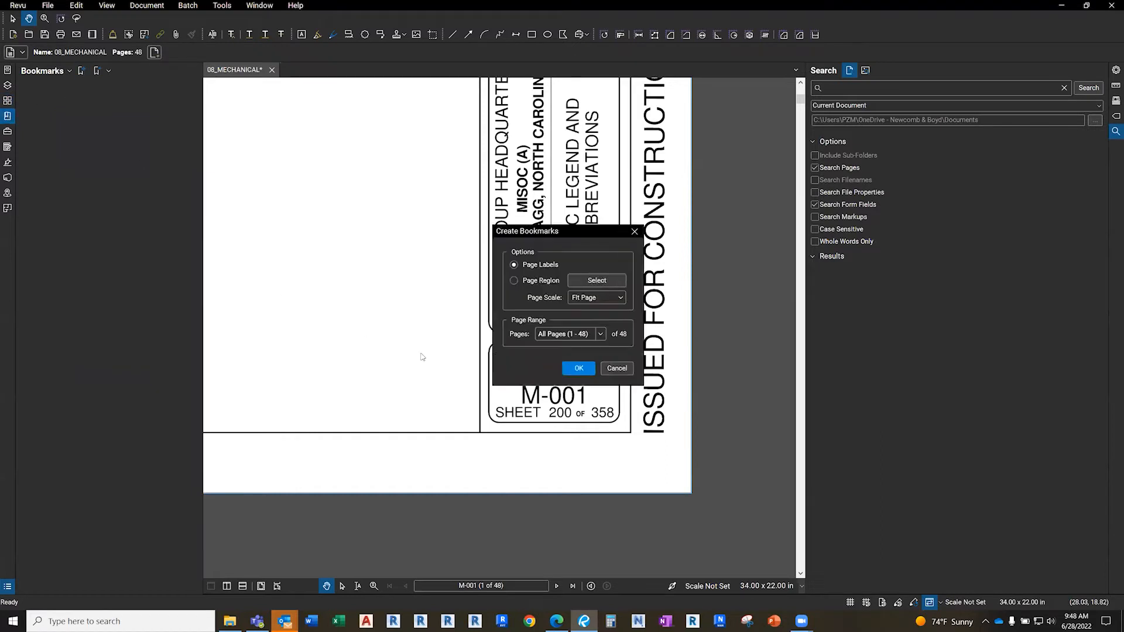
pyautogui.click(606, 290)
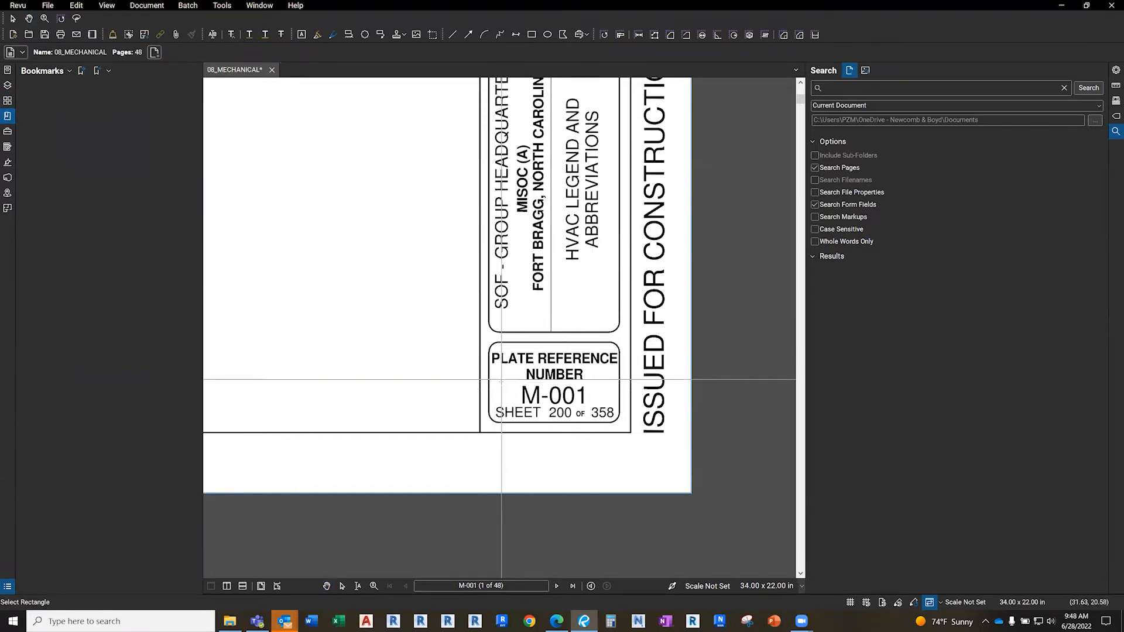
pyautogui.moveTo(500, 383); pyautogui.dragTo(605, 404)
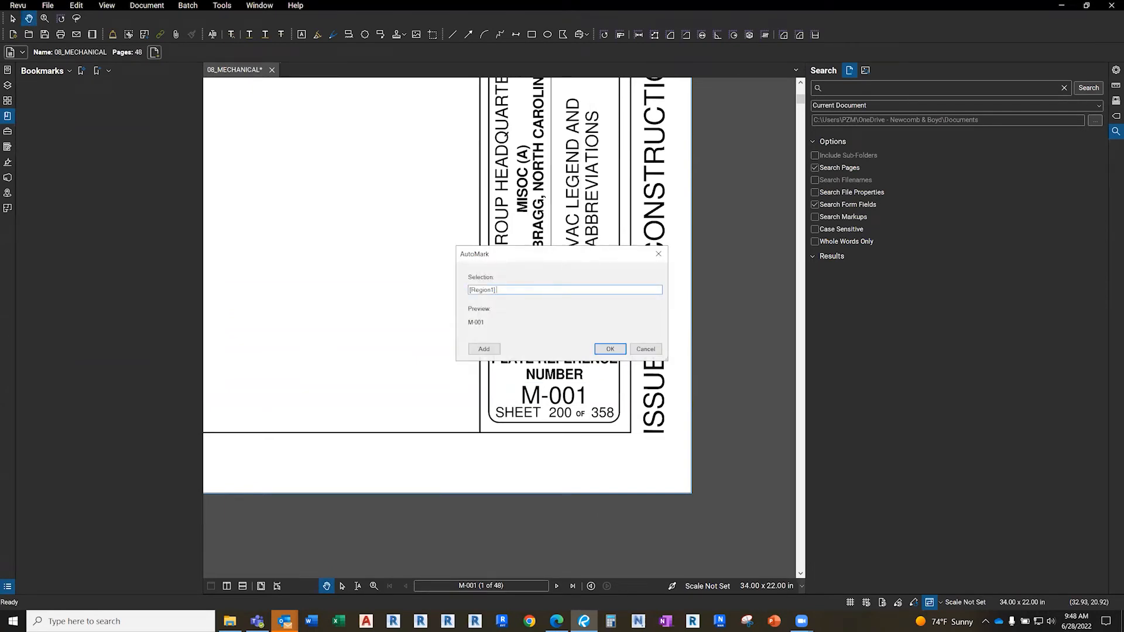
pyautogui.click(485, 349)
pyautogui.moveTo(525, 148); pyautogui.dragTo(576, 426)
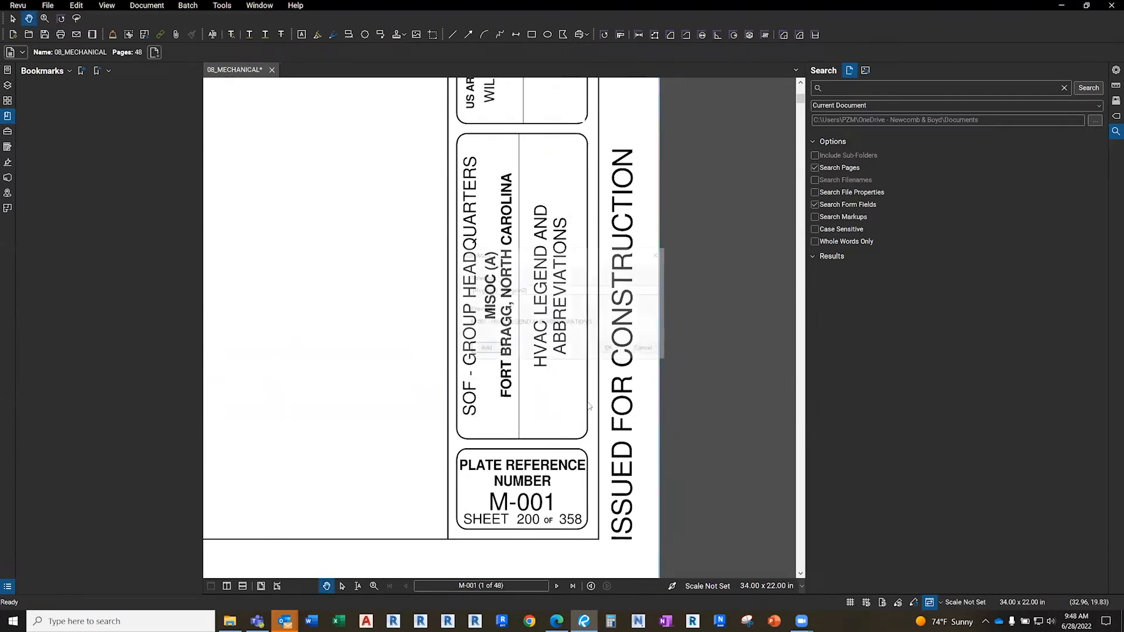
pyautogui.click(610, 350)
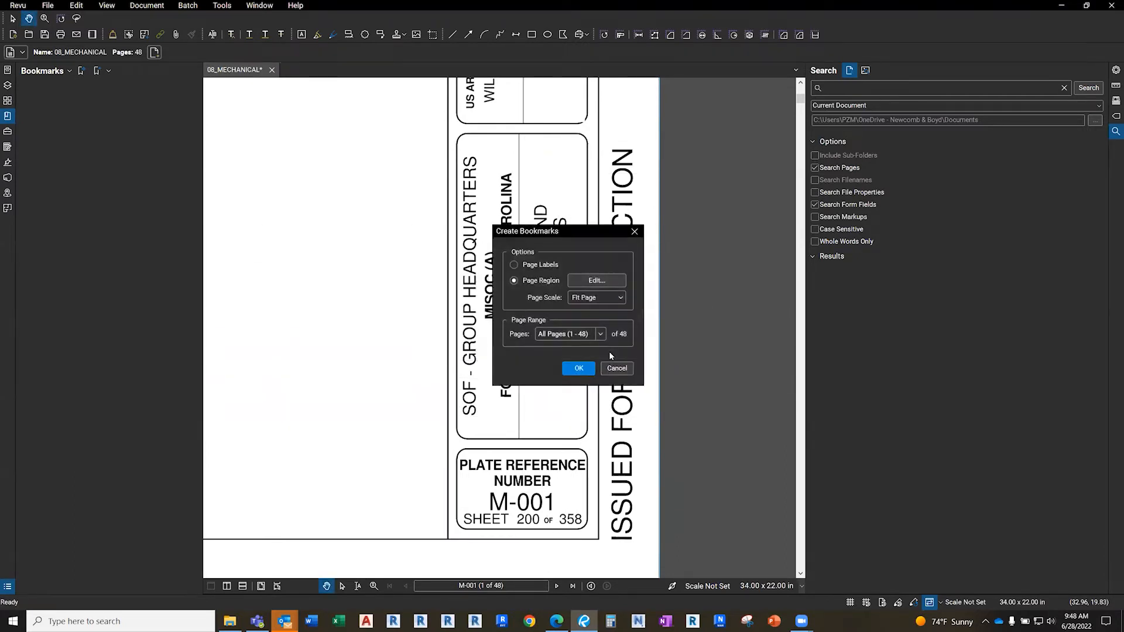
pyautogui.click(584, 369)
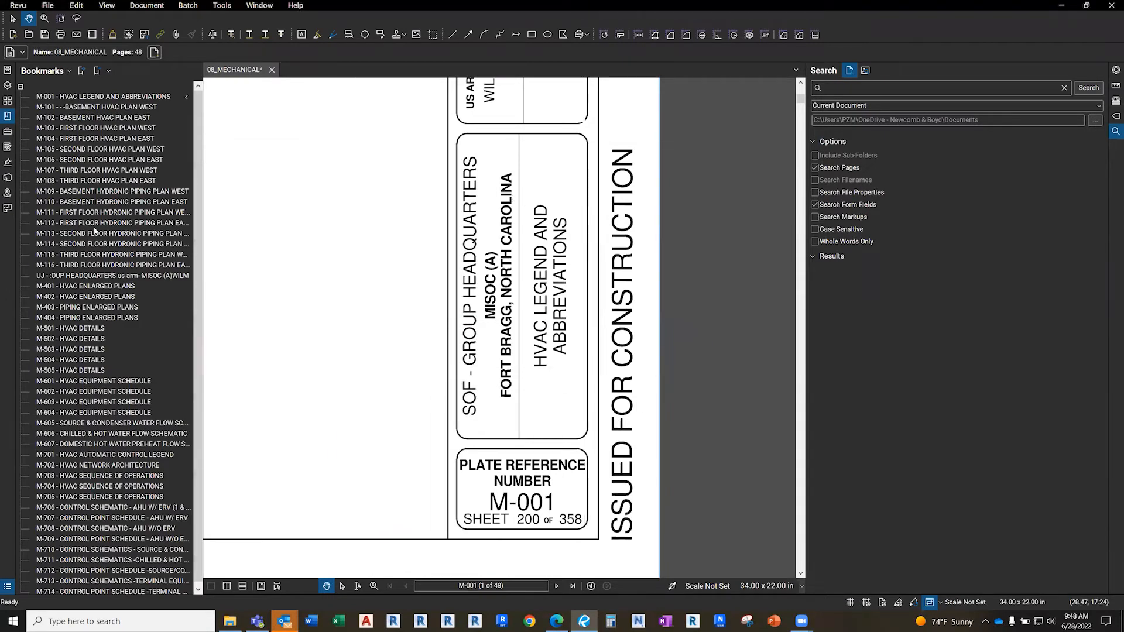
# Go to sheet M-606 through its bookmark as a check, then save and close 08_MECHANICAL
pyautogui.click(69, 433)
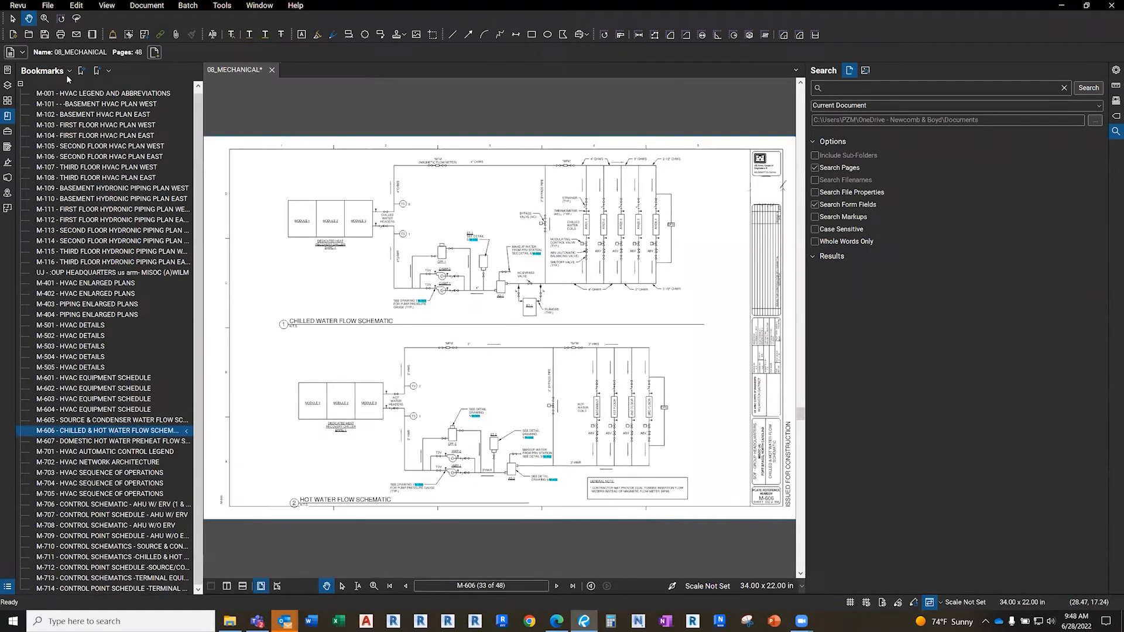
pyautogui.click(35, 5)
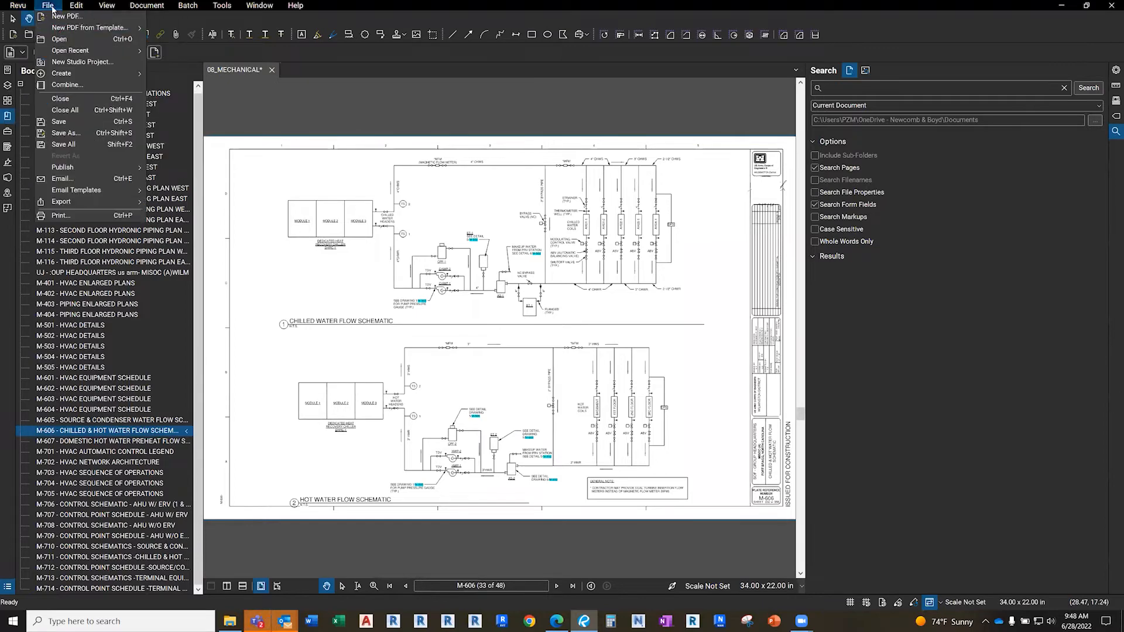
pyautogui.click(59, 121)
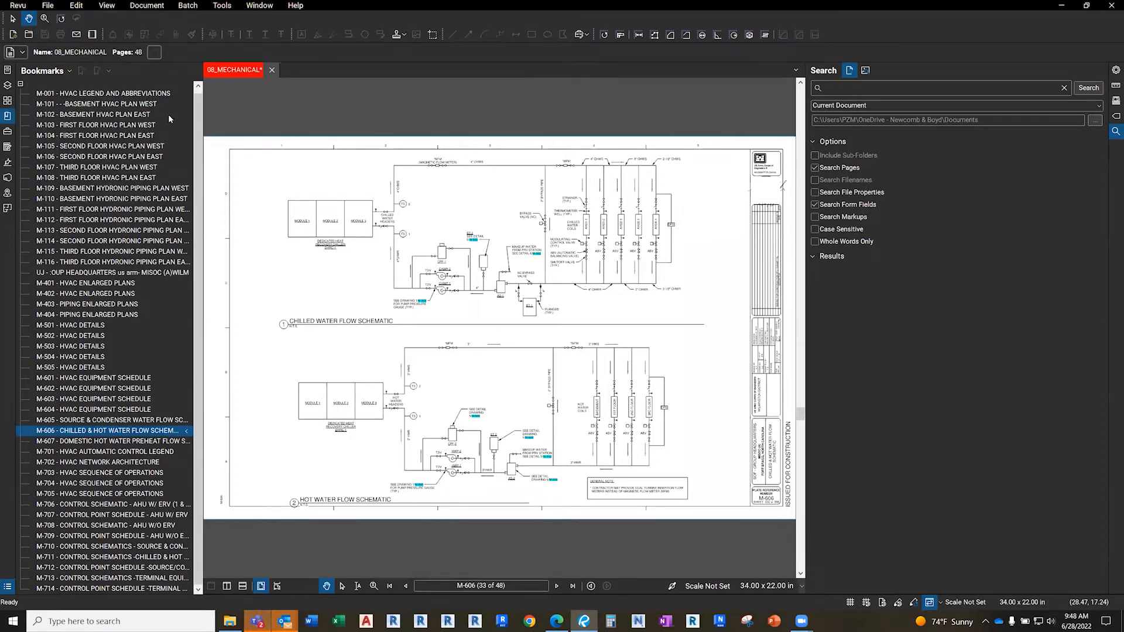
pyautogui.click(269, 70)
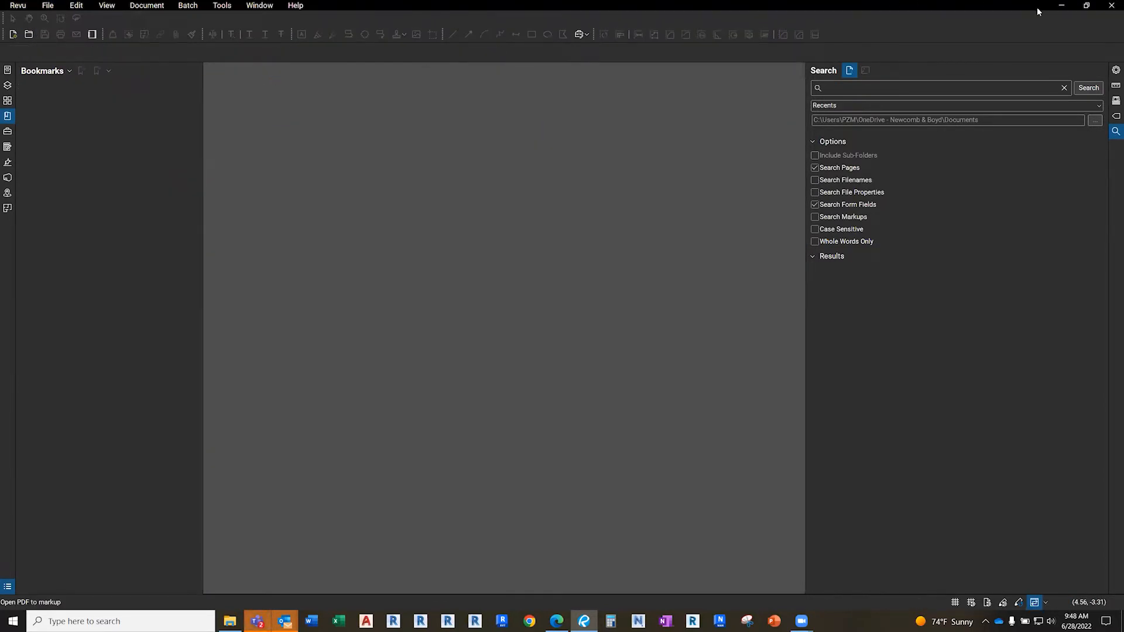
# Switch to File Explorer, dismissing the meeting reminder, and open 02_BY DISCIPLINE inside the 2022-Q2 demo's BACKUP, PROJECT SUBMITTAL, 01_DRAWINGS, 01_PDFS folders
pyautogui.click(1059, 7)
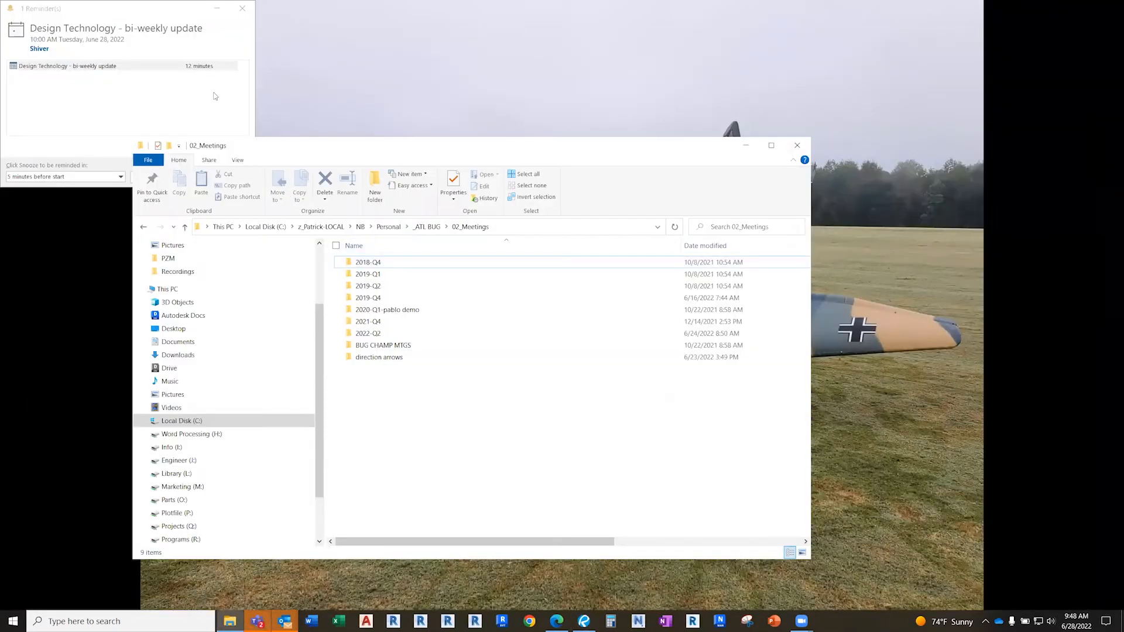
pyautogui.click(241, 11)
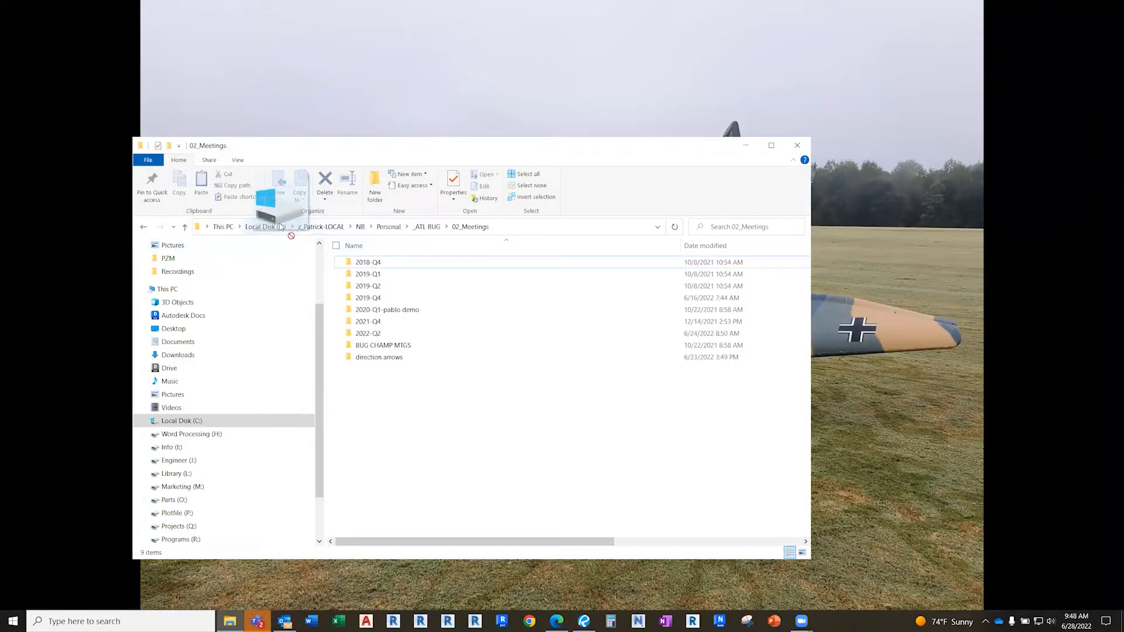
pyautogui.click(361, 228)
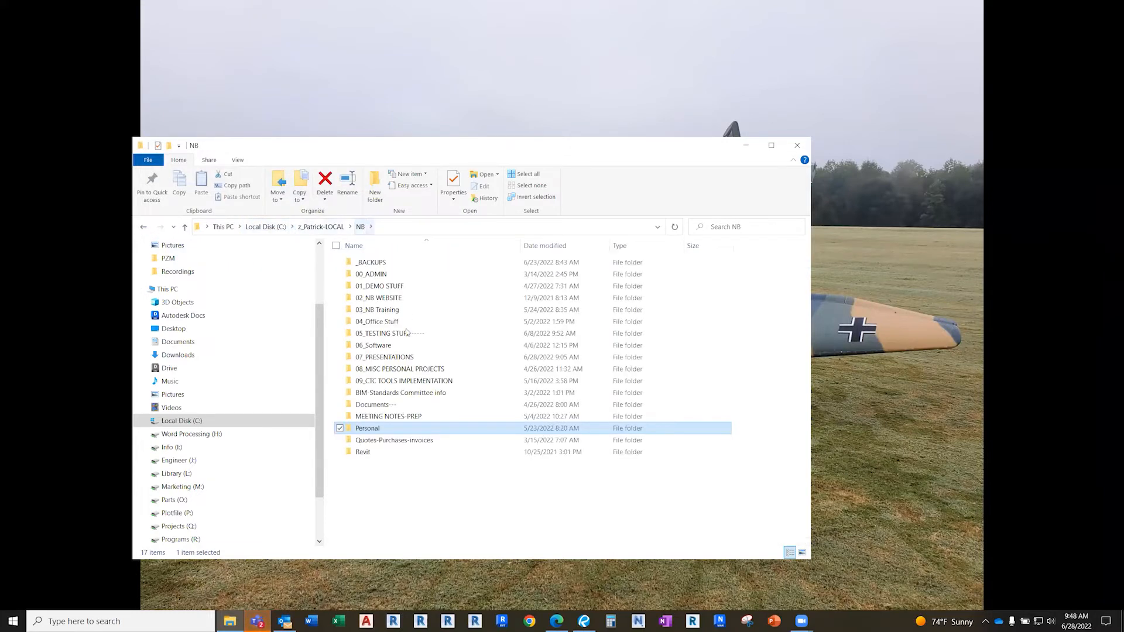
pyautogui.doubleClick(372, 431)
pyautogui.doubleClick(376, 273)
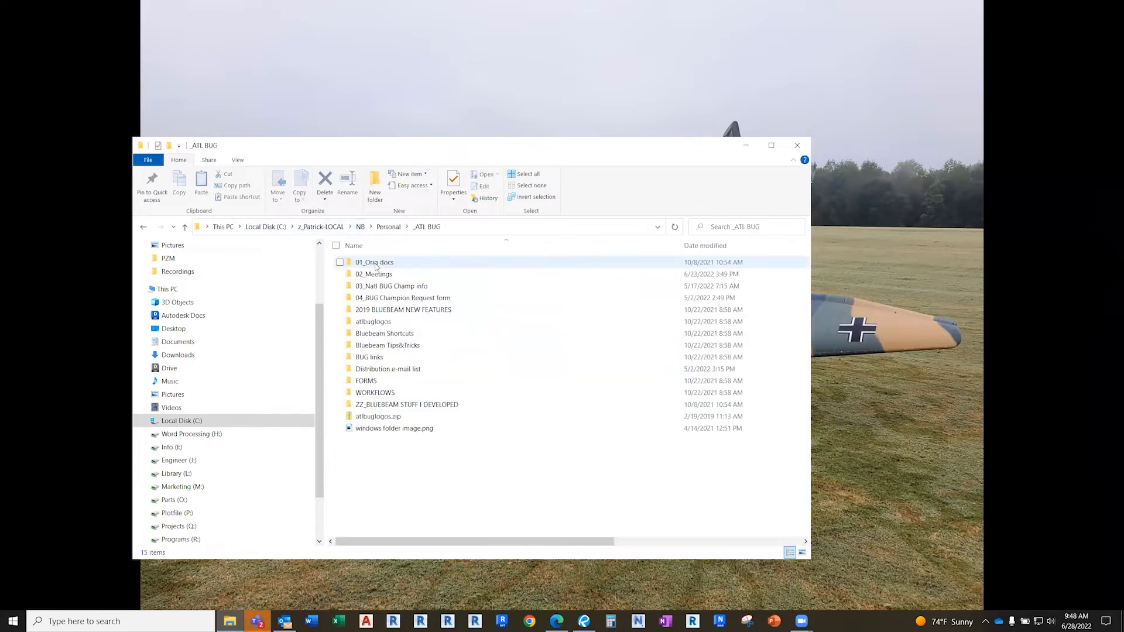
pyautogui.doubleClick(375, 274)
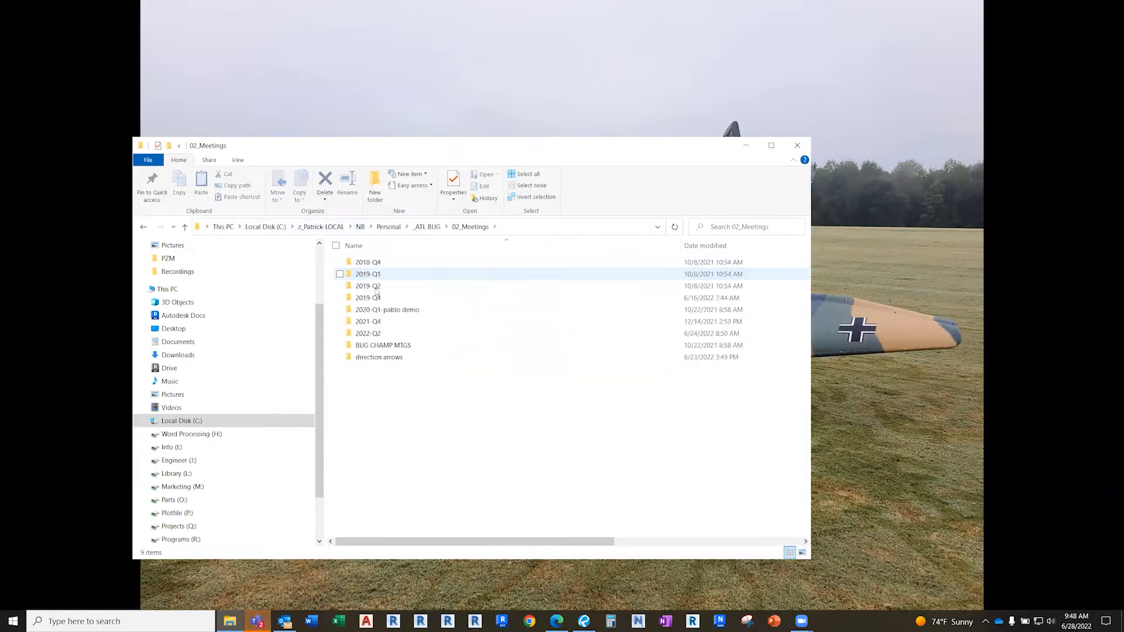
pyautogui.doubleClick(370, 334)
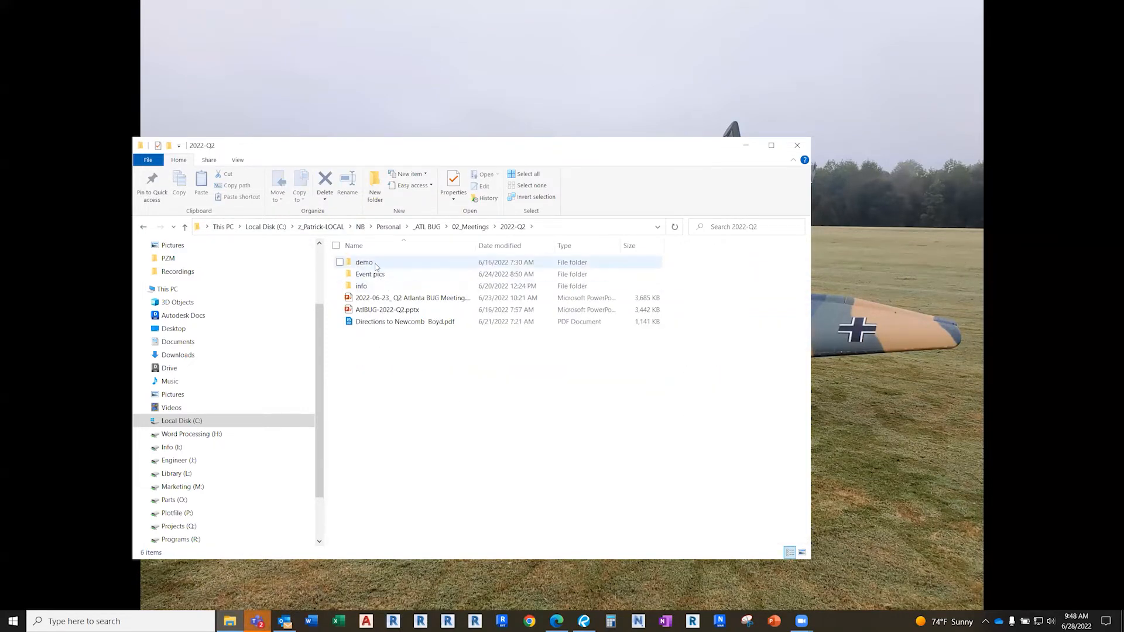
pyautogui.doubleClick(376, 263)
pyautogui.doubleClick(375, 264)
pyautogui.doubleClick(375, 263)
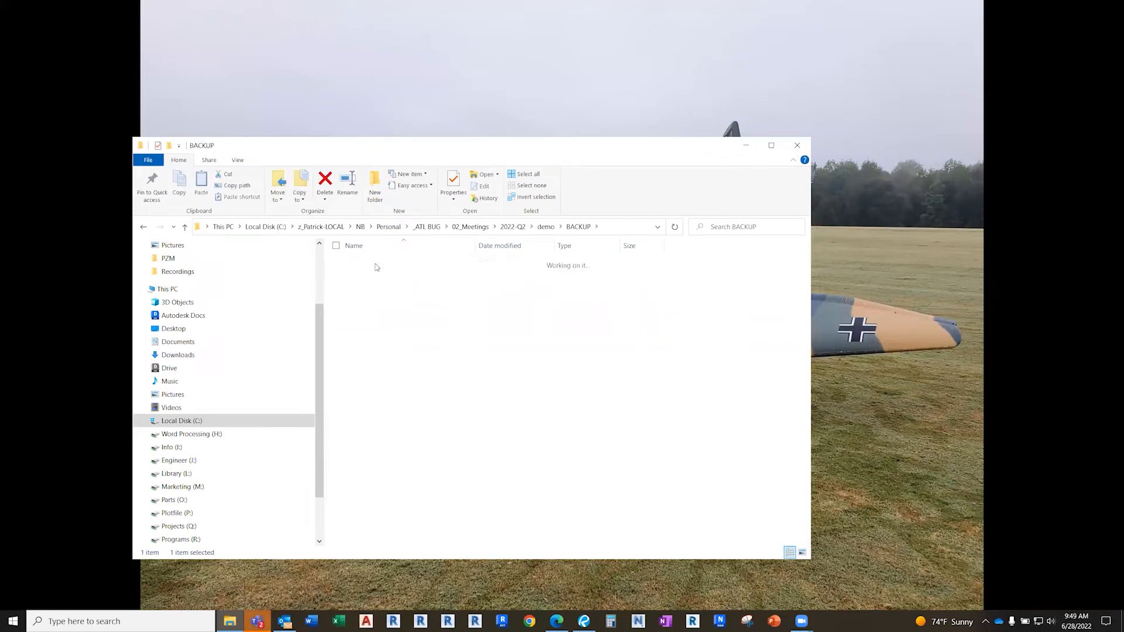
pyautogui.doubleClick(376, 263)
pyautogui.doubleClick(378, 263)
pyautogui.doubleClick(382, 273)
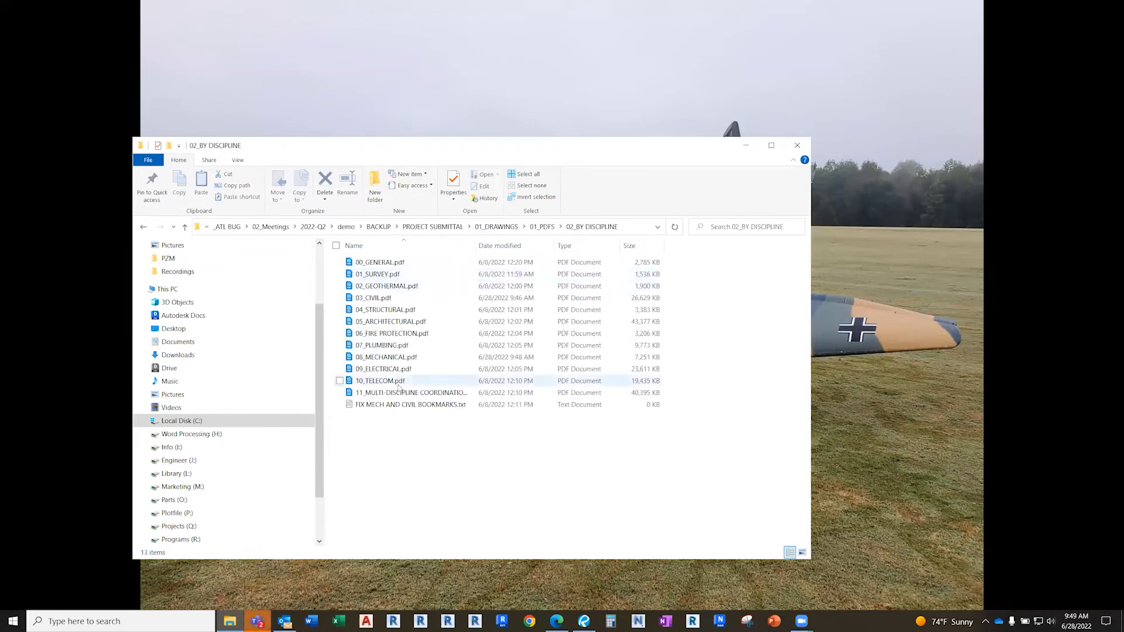
# Select the discipline PDFs from 00_GENERAL through 11_MULTI-DISCIPLINE and start combining them in Revu
pyautogui.click(398, 393)
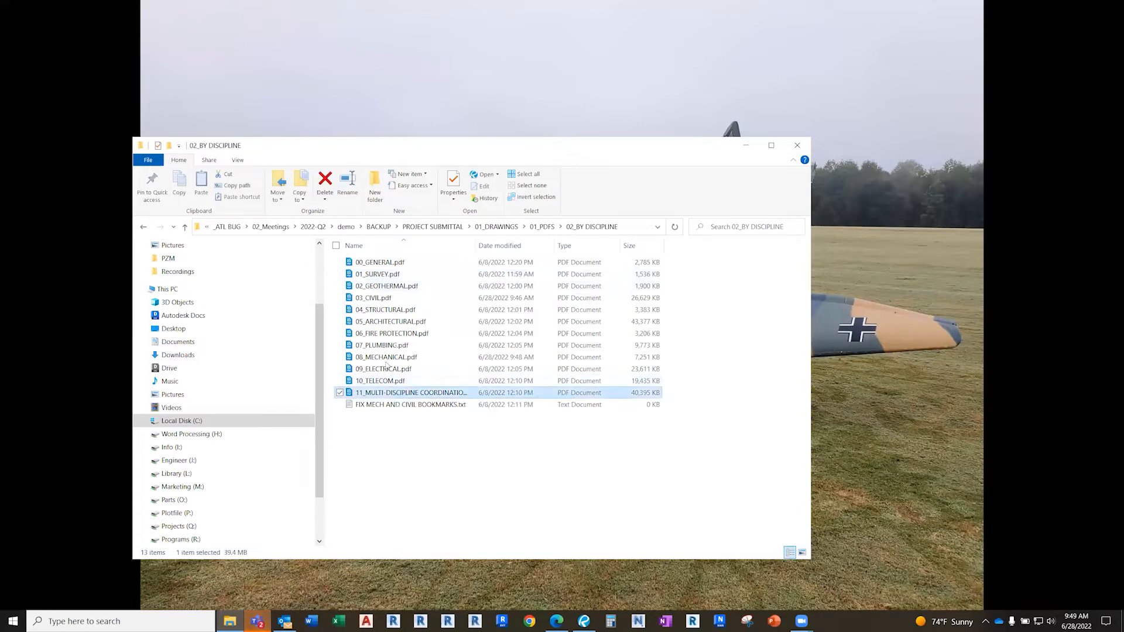
pyautogui.keyDown('shift'); pyautogui.click(387, 264); pyautogui.keyUp('shift')
pyautogui.rightClick(386, 265)
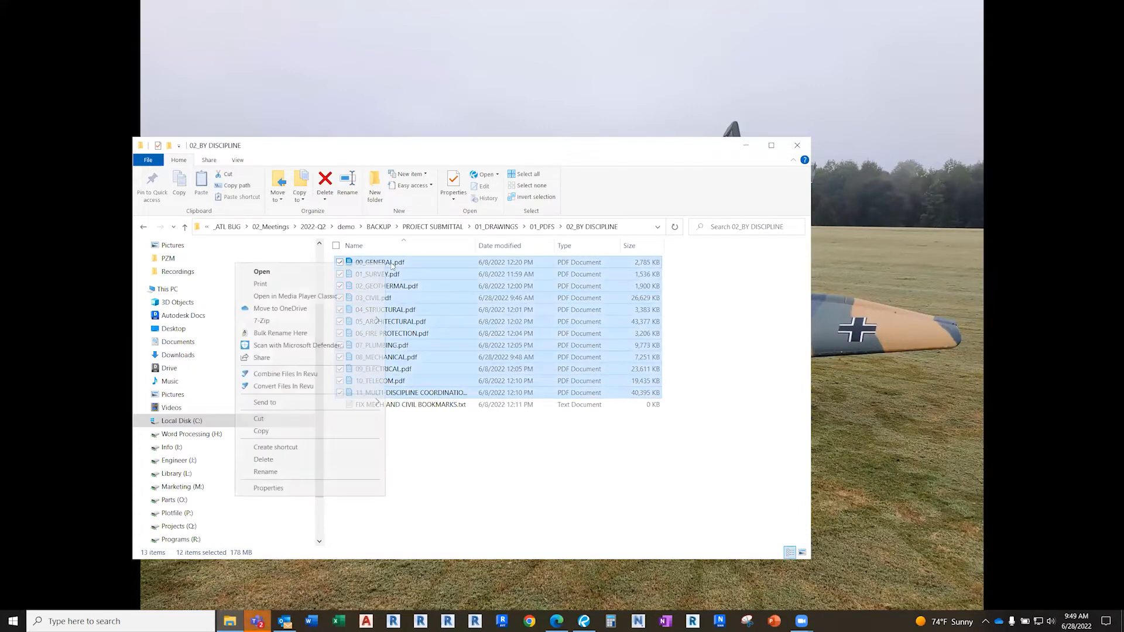
pyautogui.click(327, 375)
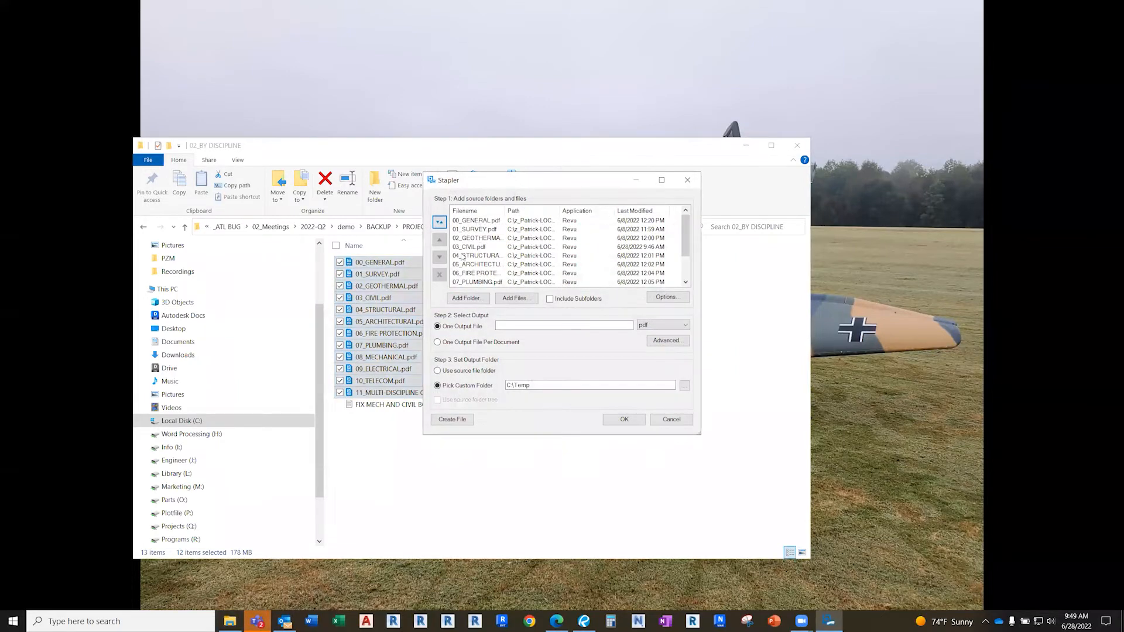
# Staple the files into one PDF named "COMBINED SET+hyperlinks", saved in the source file folder
pyautogui.click(514, 327)
pyautogui.write('COMBI')
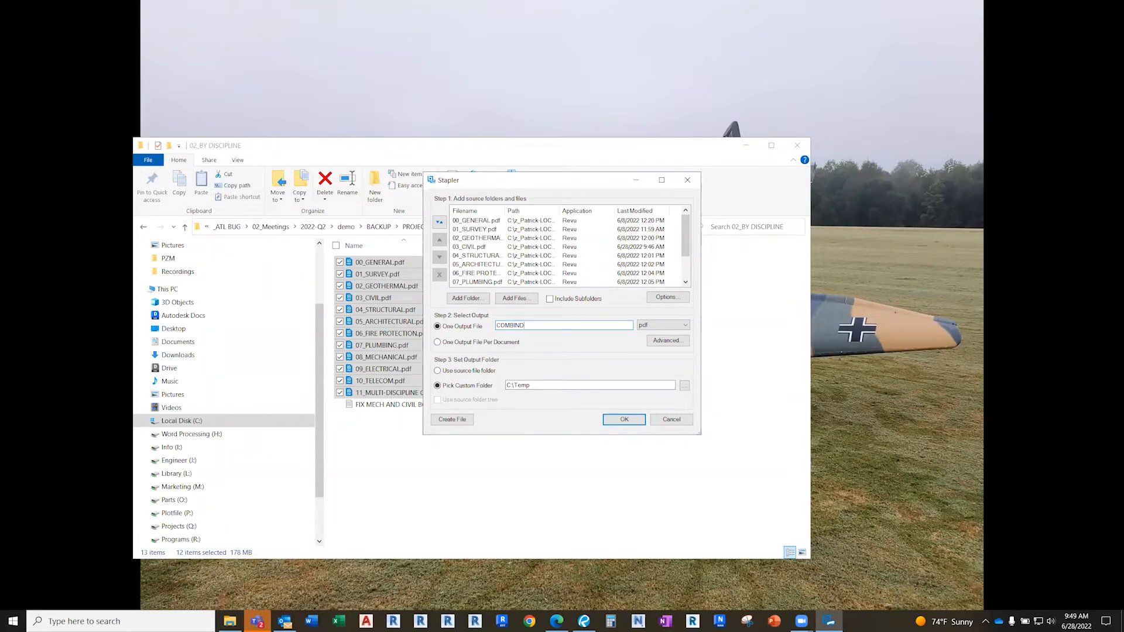
pyautogui.write('NED SET+hyperlinks')
pyautogui.click(454, 371)
pyautogui.click(625, 419)
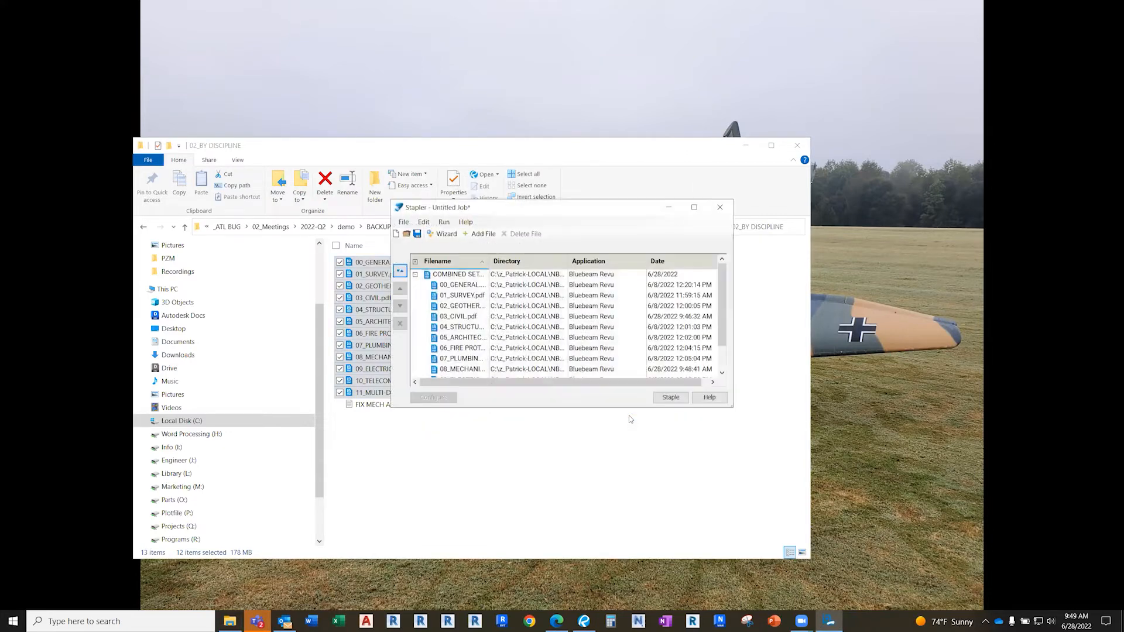
pyautogui.click(681, 400)
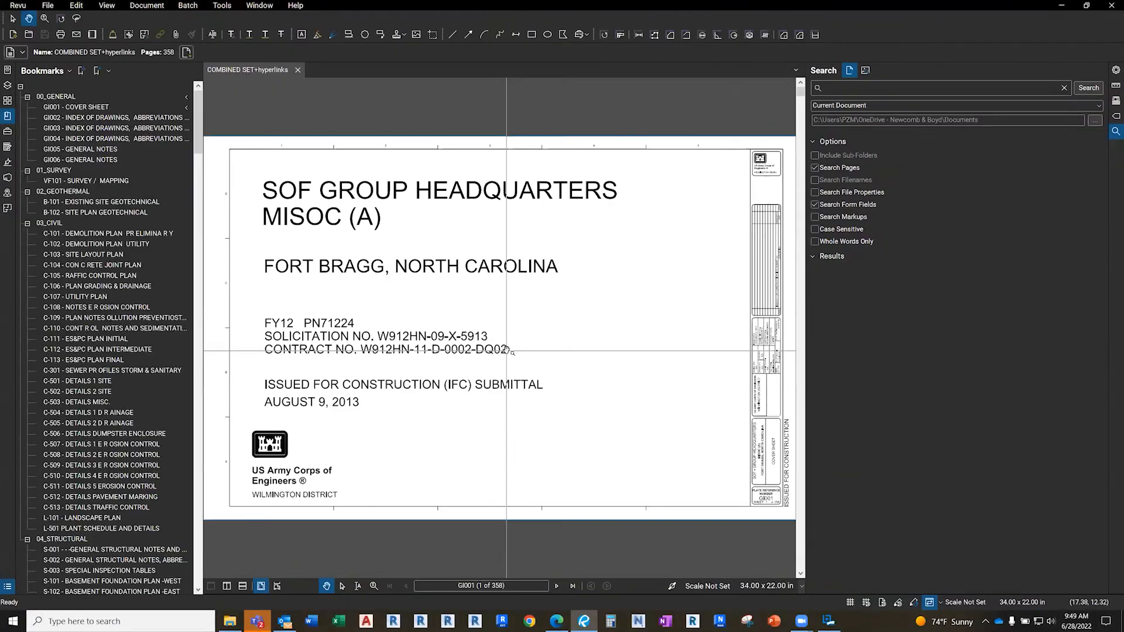
# Collapse the bookmark groups of all disciplines from 00_GENERAL through 11_MULTI-DISCIPLINE COORDINATION in the combined set
pyautogui.click(27, 223)
pyautogui.click(27, 192)
pyautogui.click(26, 171)
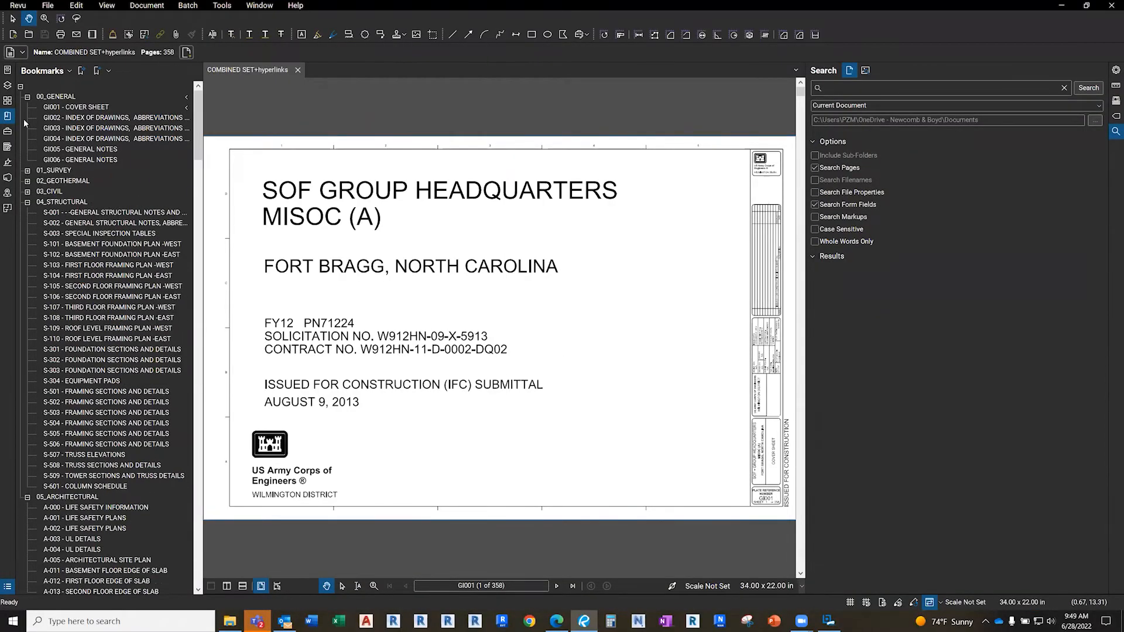
pyautogui.click(27, 96)
pyautogui.click(27, 139)
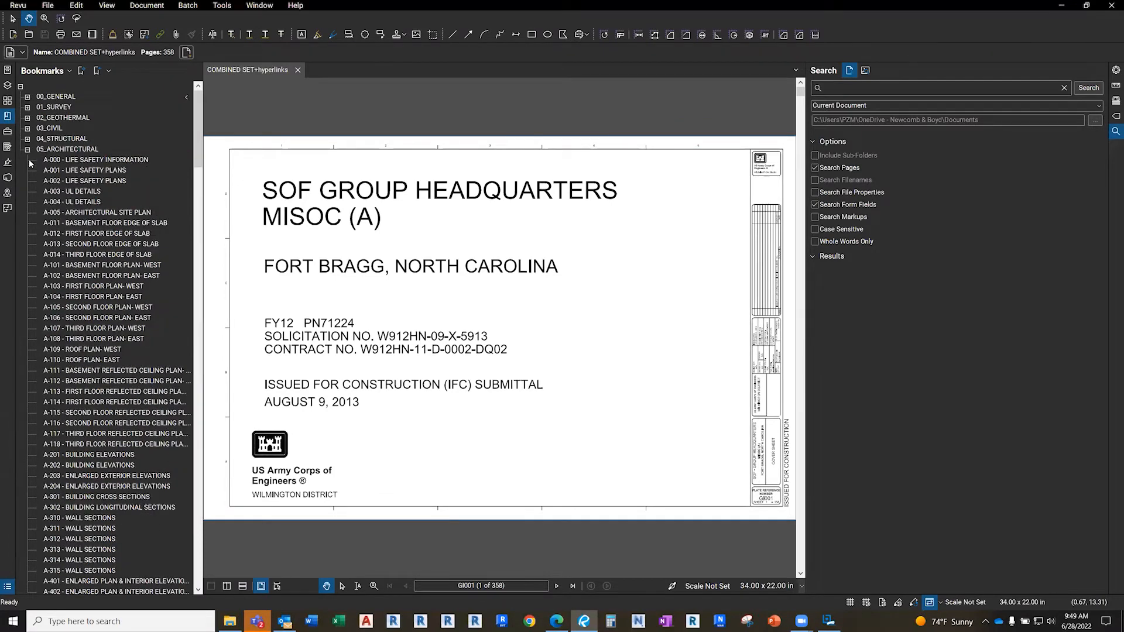
pyautogui.click(27, 150)
pyautogui.click(27, 160)
pyautogui.click(27, 171)
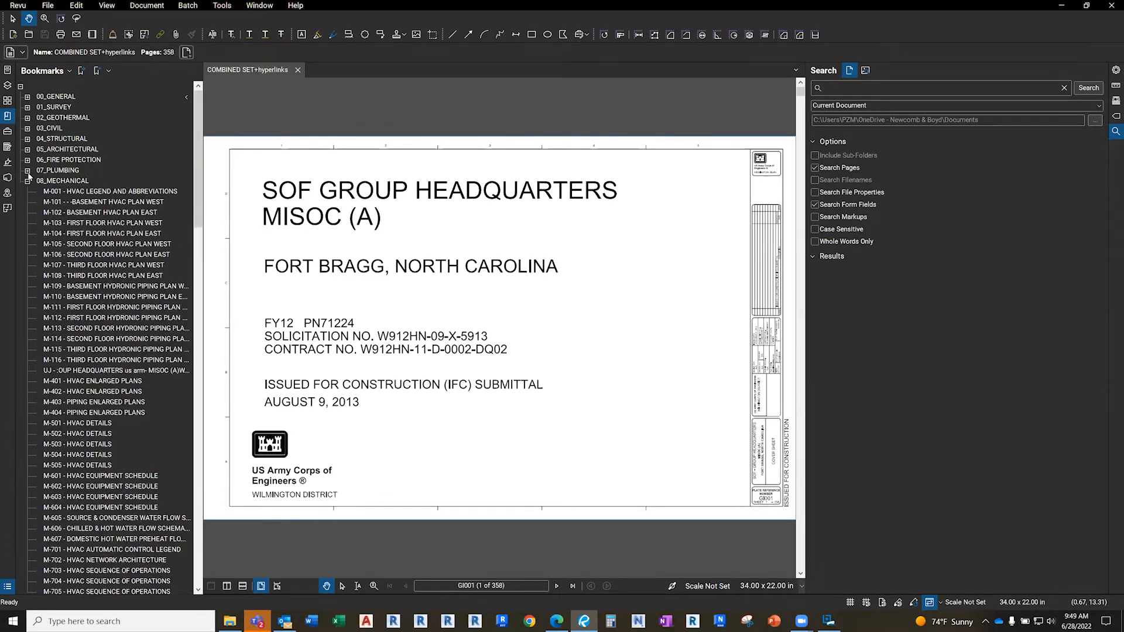
pyautogui.click(27, 181)
pyautogui.click(27, 191)
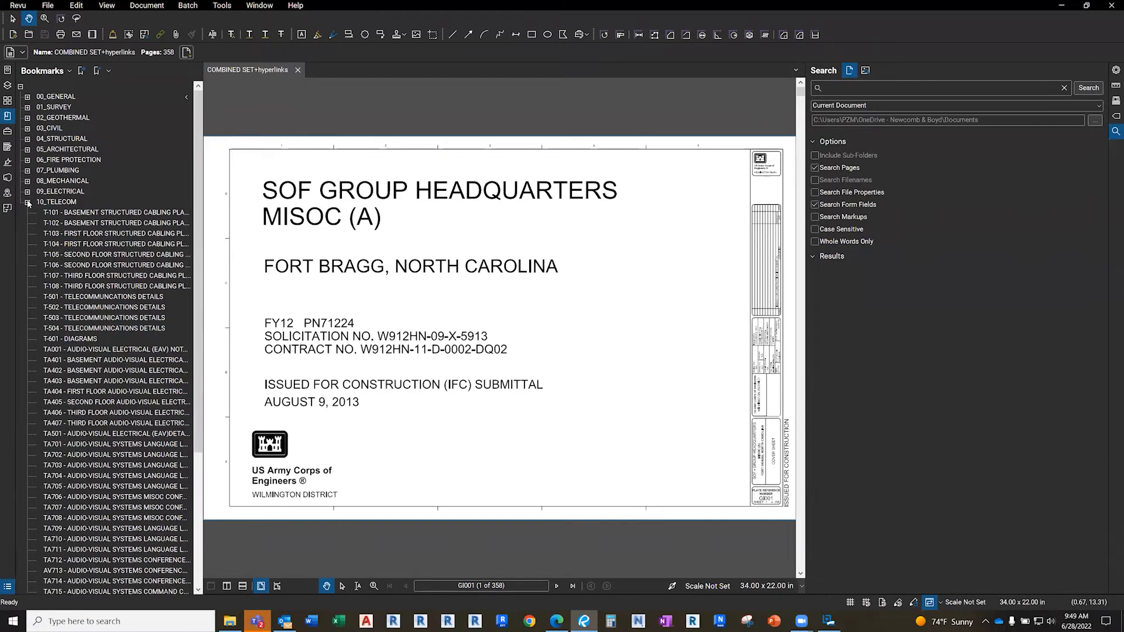
pyautogui.click(27, 202)
pyautogui.click(27, 212)
# Expand the 07_PLUMBING bookmarks and go to sheet P-101, the west underground plumbing plan
pyautogui.click(27, 171)
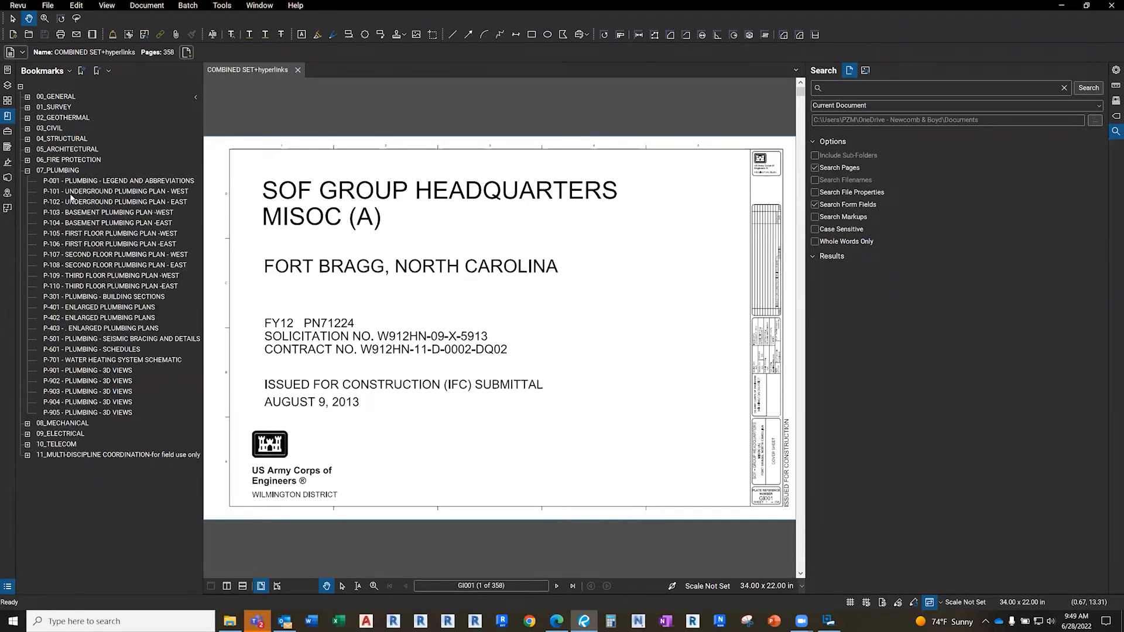
pyautogui.click(71, 194)
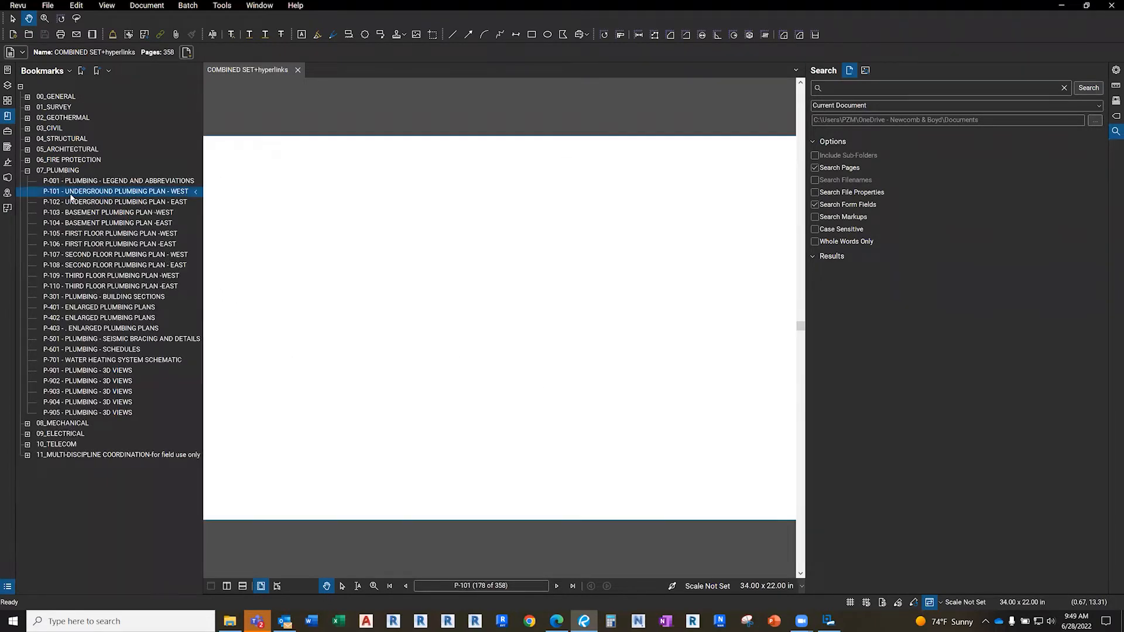
pyautogui.click(1088, 7)
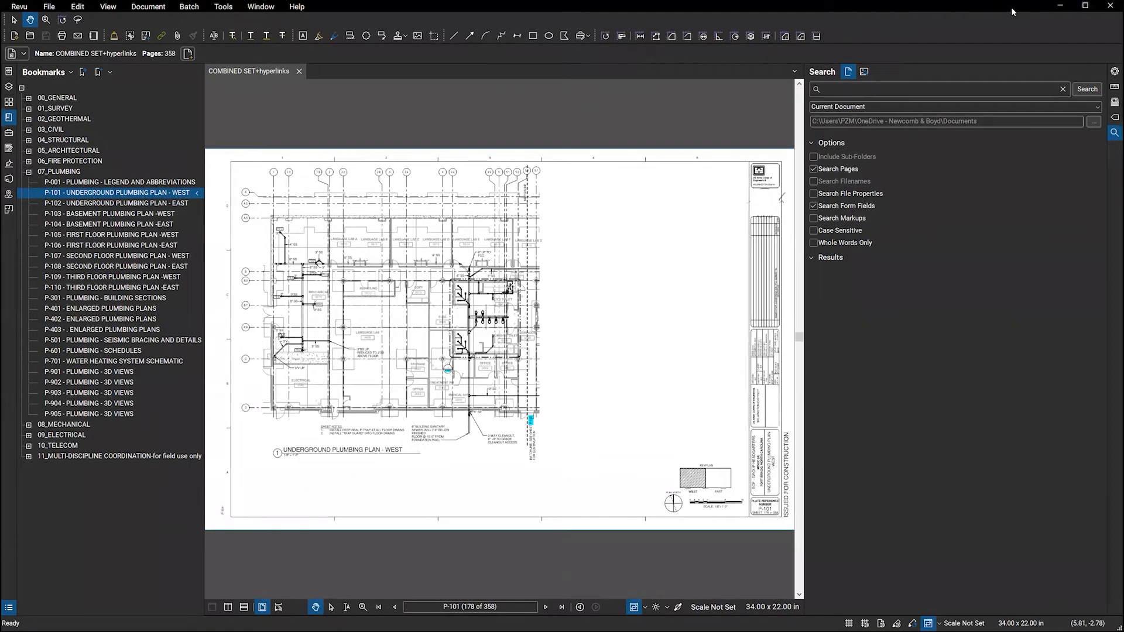
pyautogui.moveTo(1013, 12); pyautogui.dragTo(1025, 60)
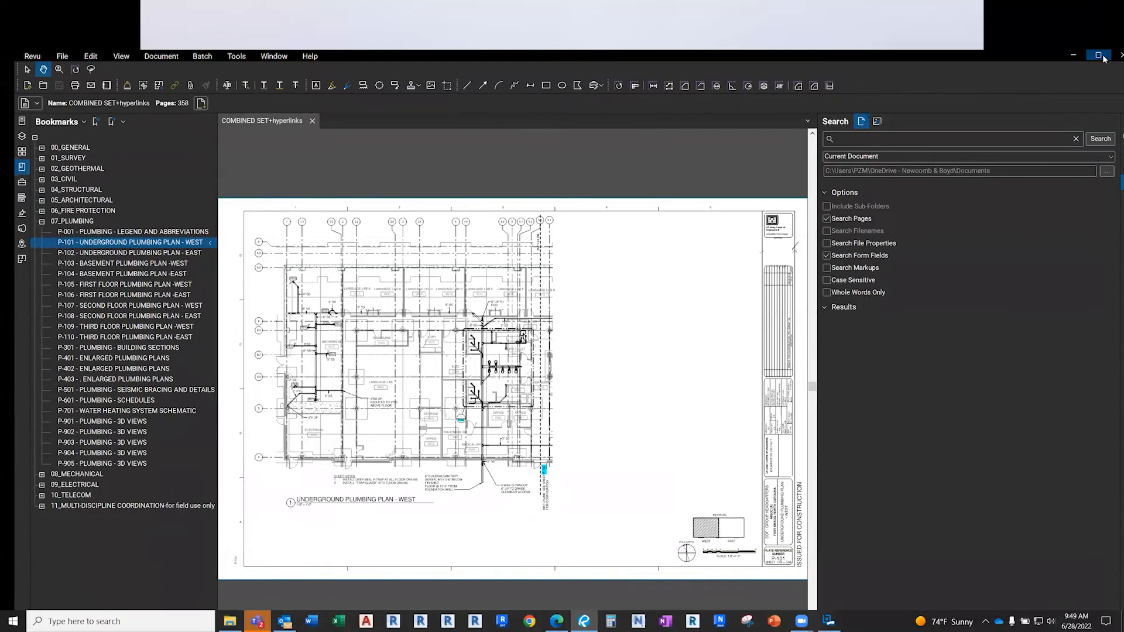
pyautogui.click(1098, 55)
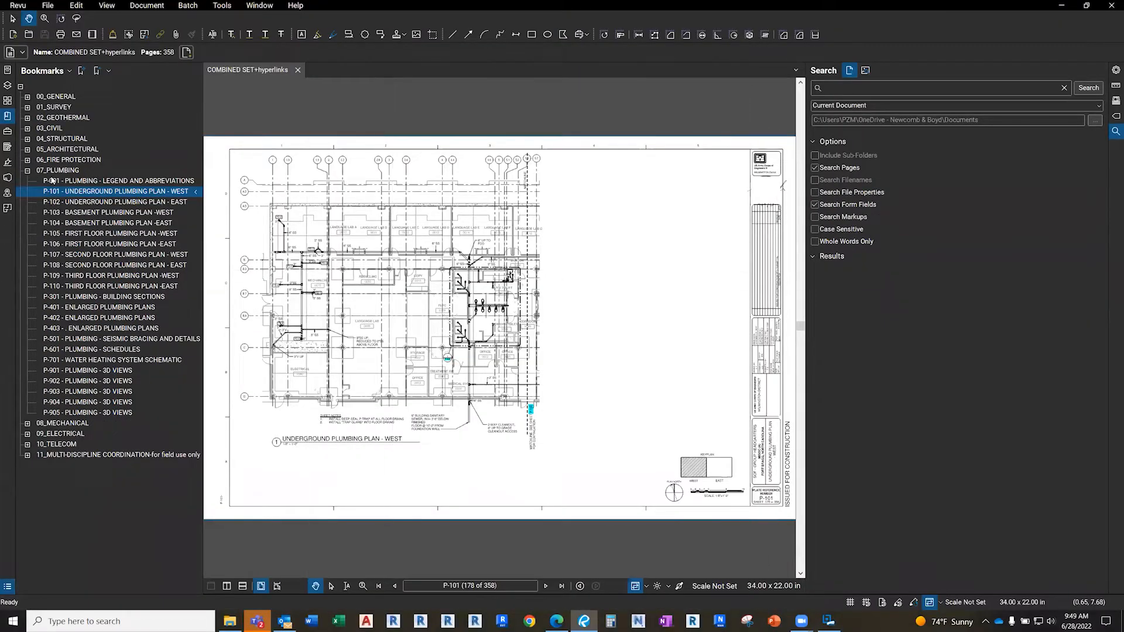
# Collapse 07_PLUMBING and go to the GI002 index of drawings through its bookmark in 00_GENERAL
pyautogui.click(28, 171)
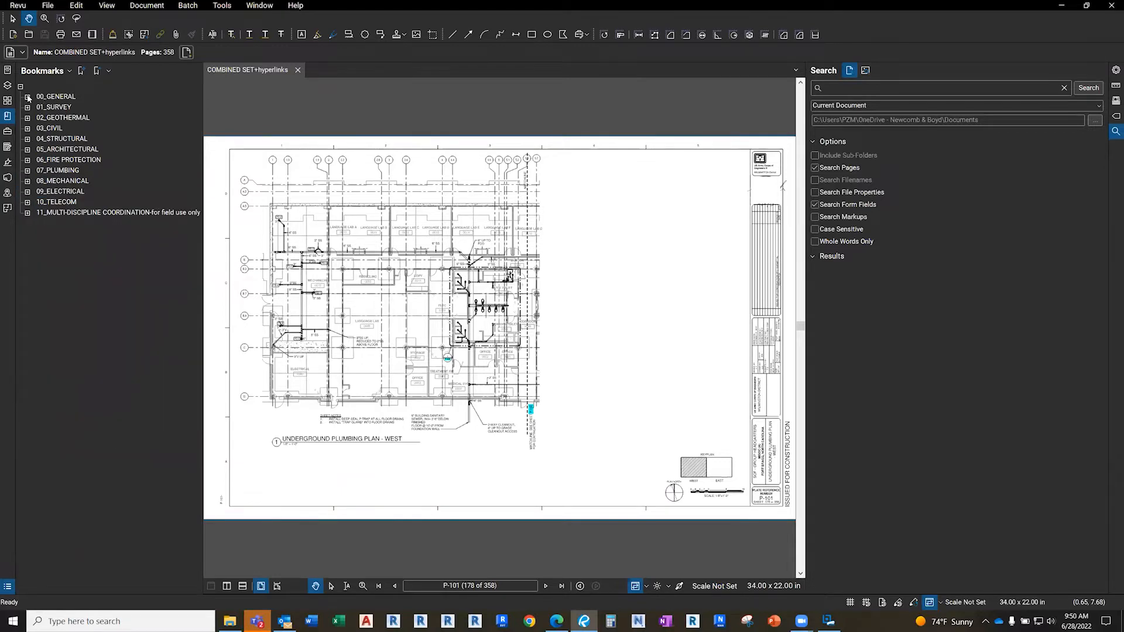
pyautogui.click(28, 97)
pyautogui.click(86, 117)
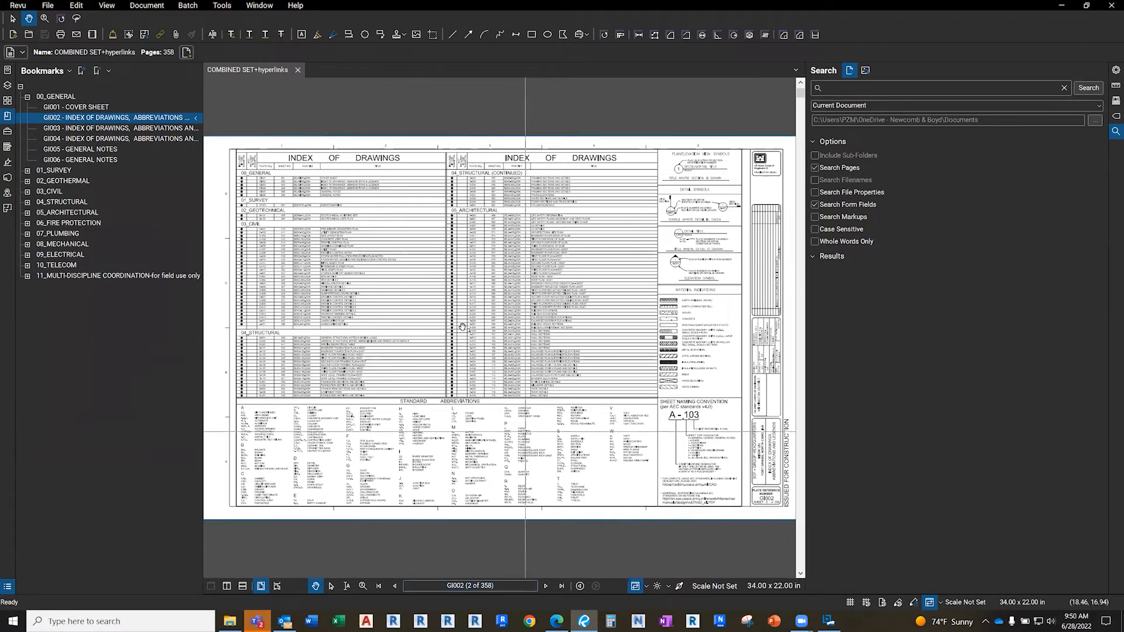
pyautogui.scroll(5, 381, 301)
pyautogui.scroll(-5, 380, 300)
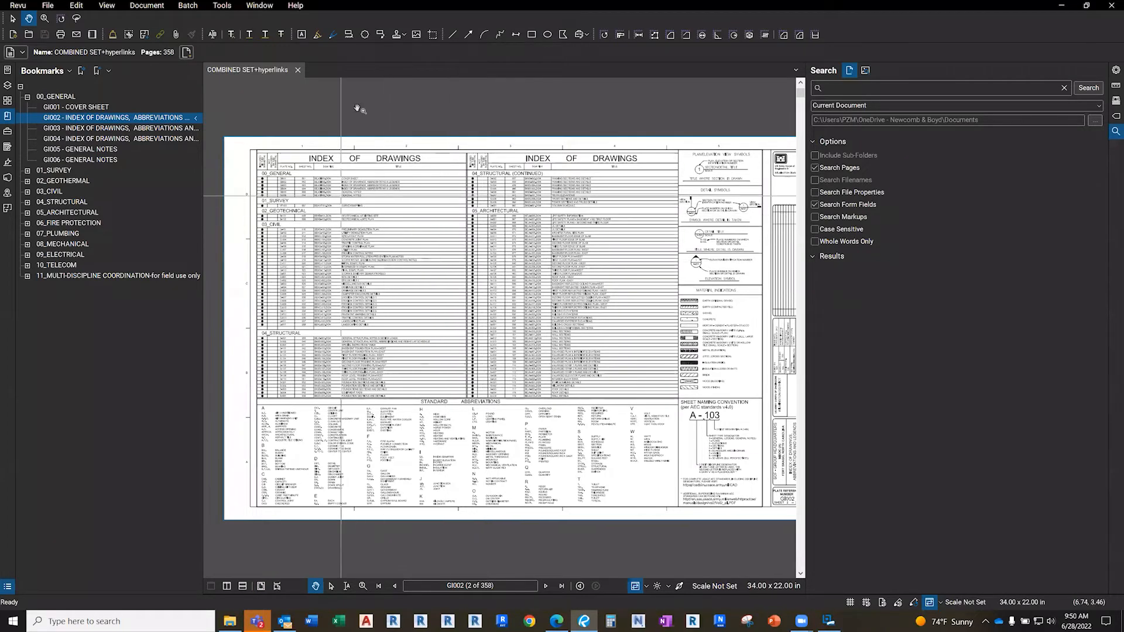
# Add a new layer named "HYPERLINKS-off for printing" to the combined set
pyautogui.click(7, 132)
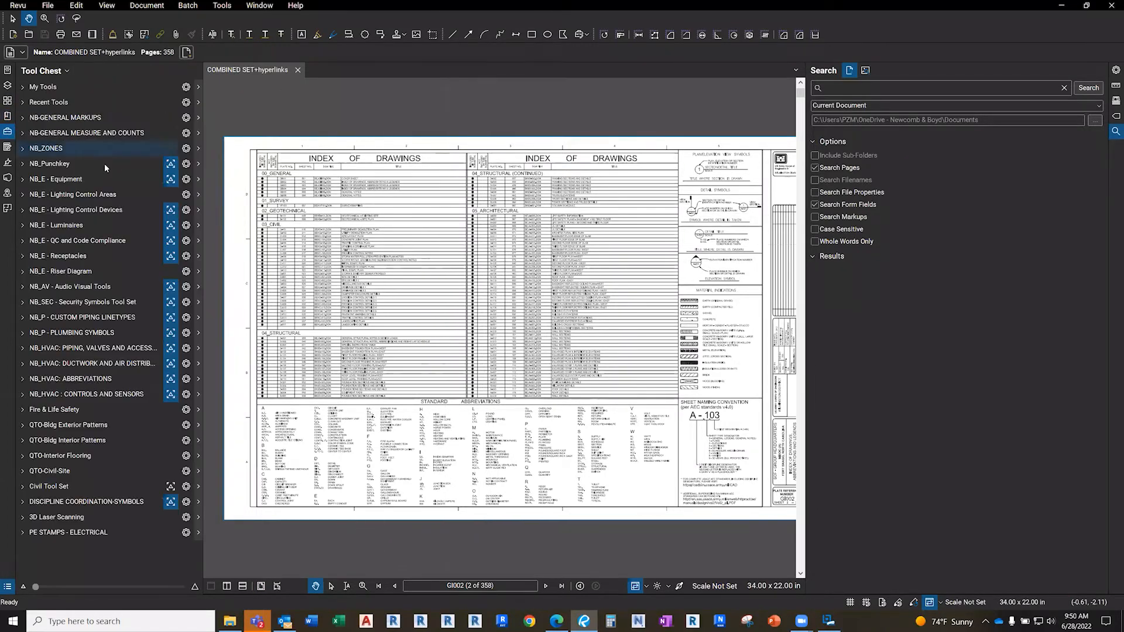
pyautogui.click(8, 86)
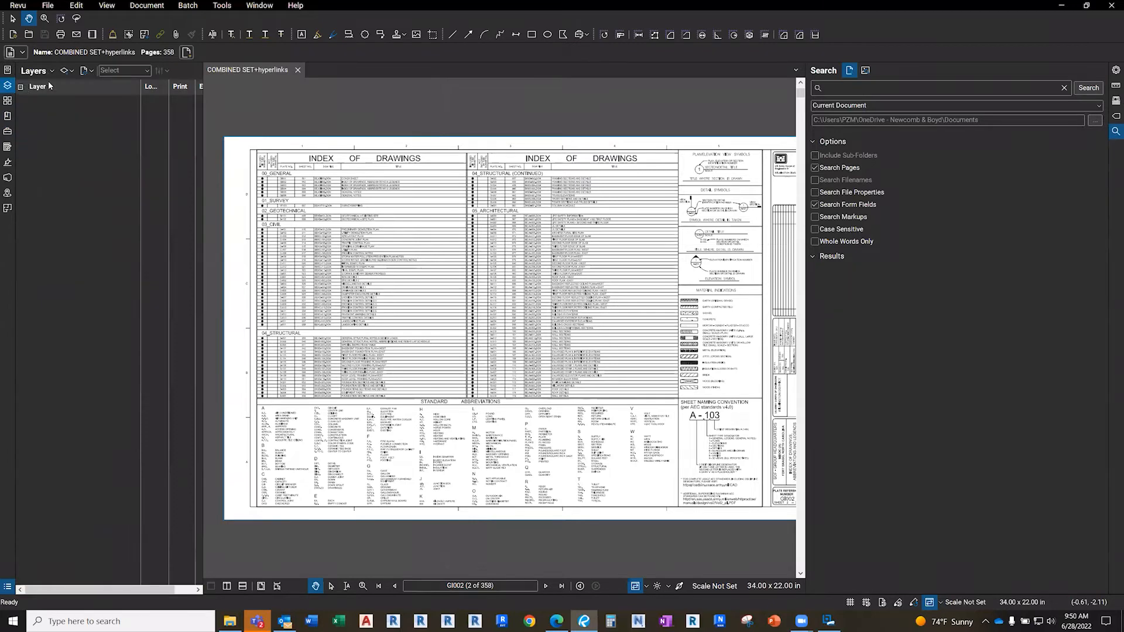
pyautogui.click(81, 71)
pyautogui.click(89, 96)
pyautogui.write('HYPERLINKS')
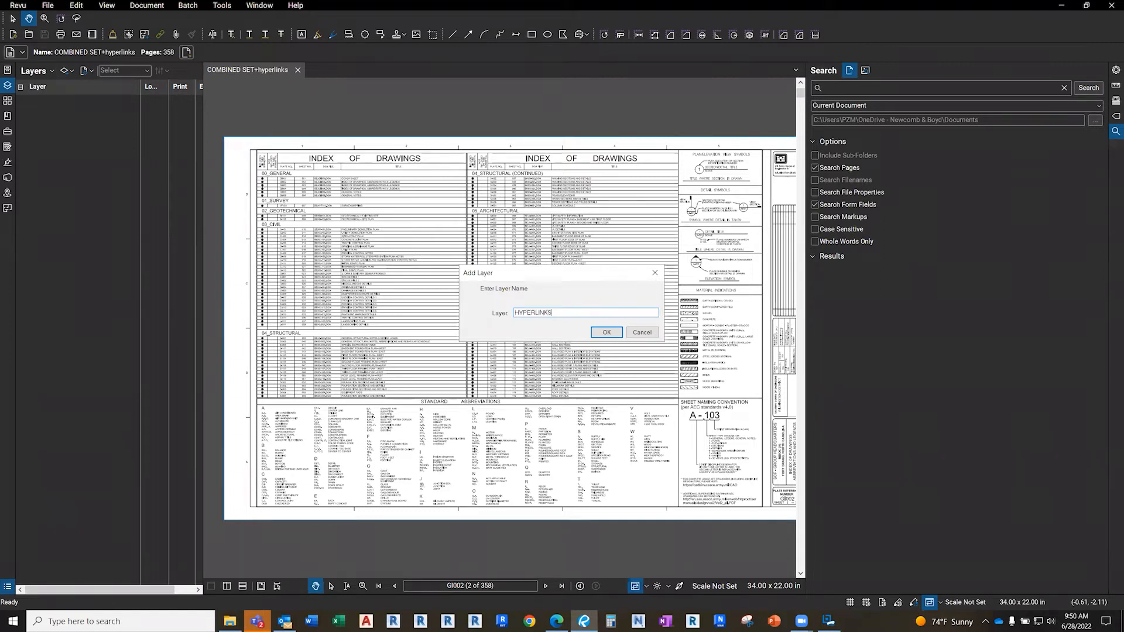
pyautogui.write('-off for printing')
pyautogui.press('Return')
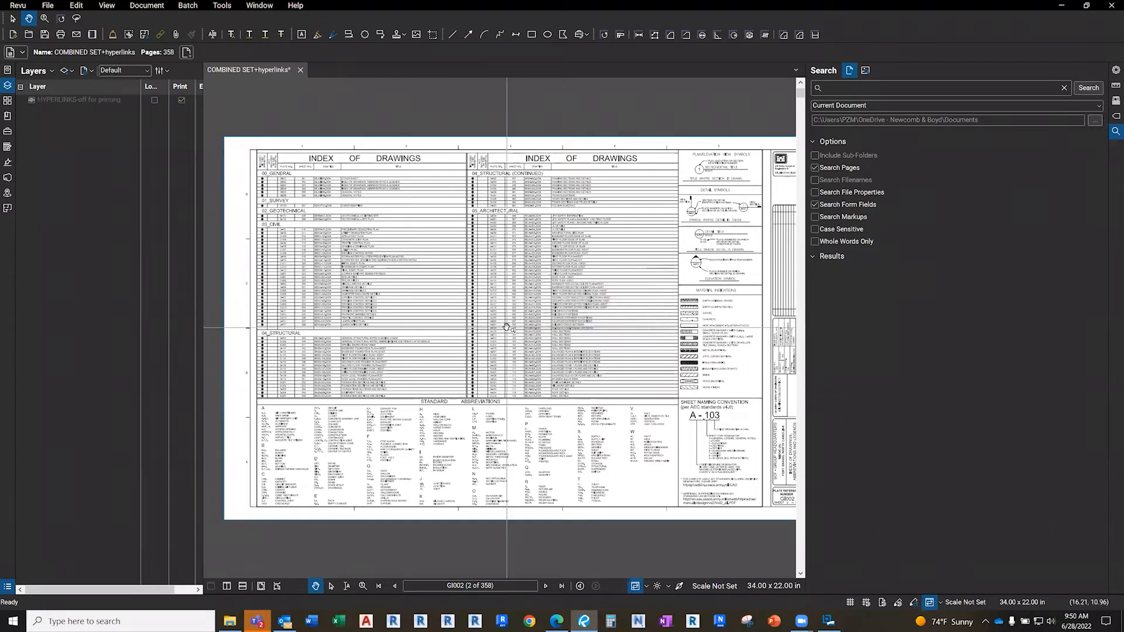
# Make the "HYPERLINKS-off for printing" layer the markup layer and exclude it from printing
pyautogui.rightClick(85, 102)
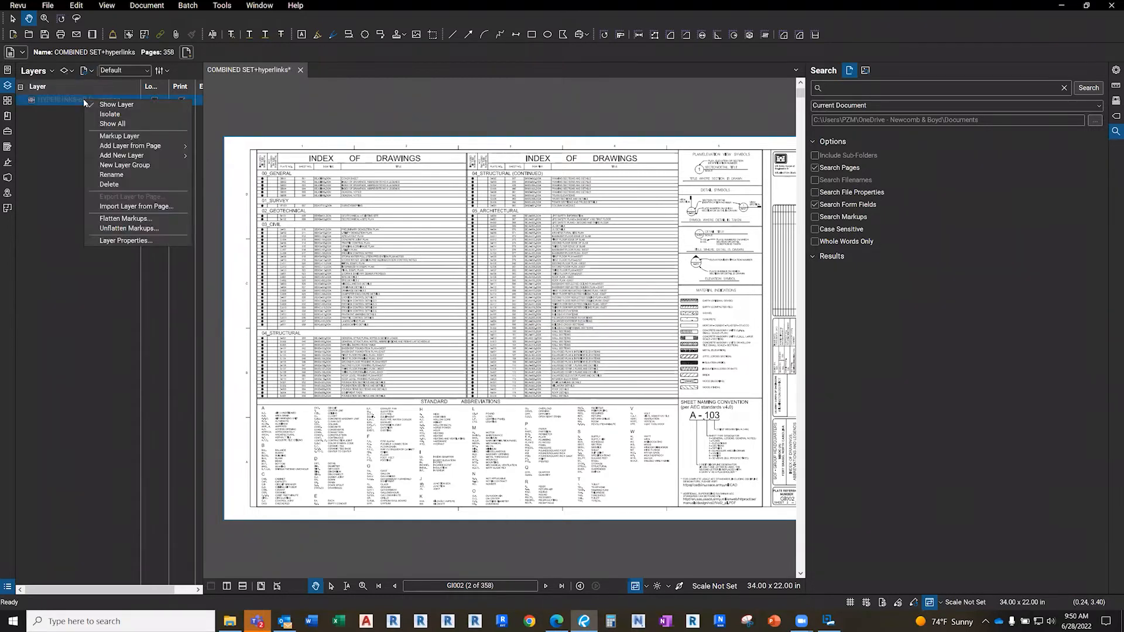
pyautogui.click(126, 136)
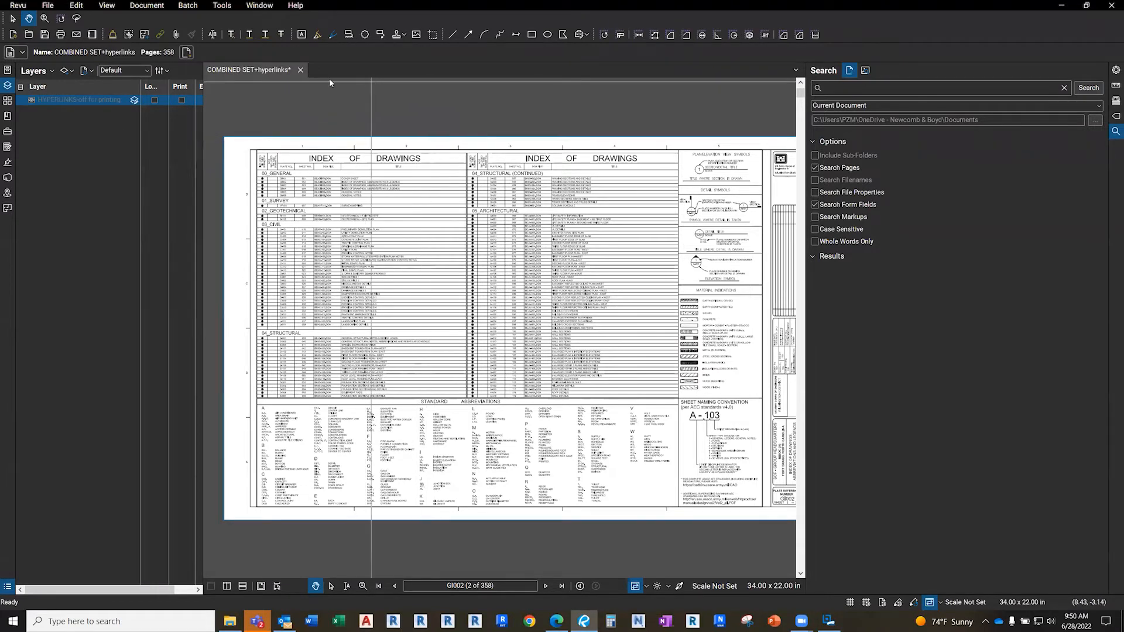
# Start a new Batch Link with the open COMBINED SET+hyperlinks file as the only file to link
pyautogui.click(225, 9)
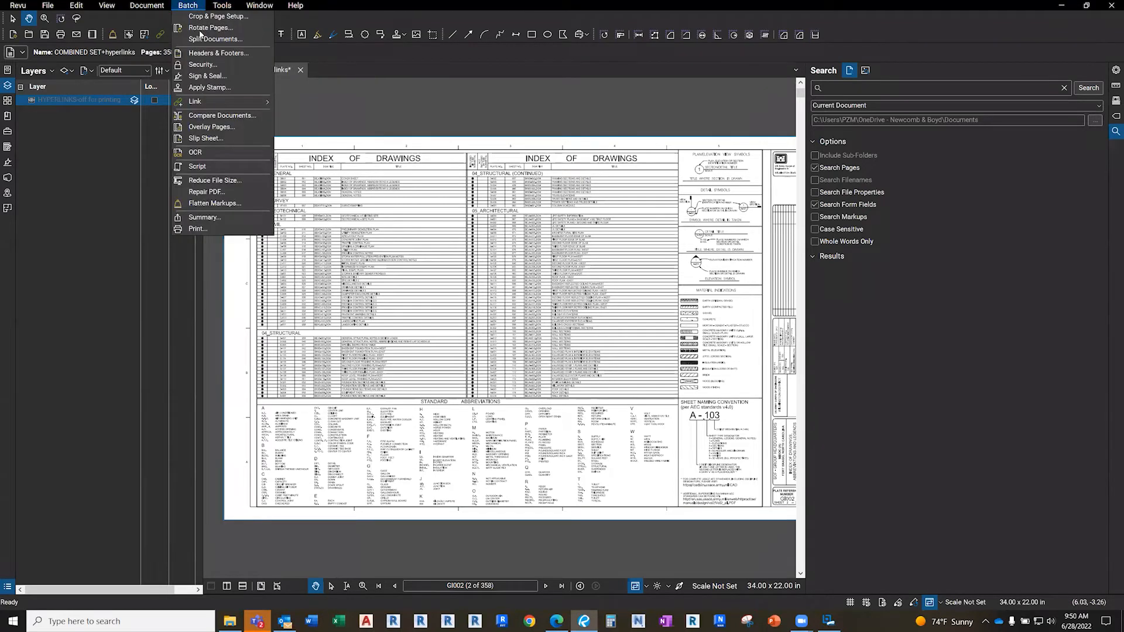
pyautogui.click(313, 104)
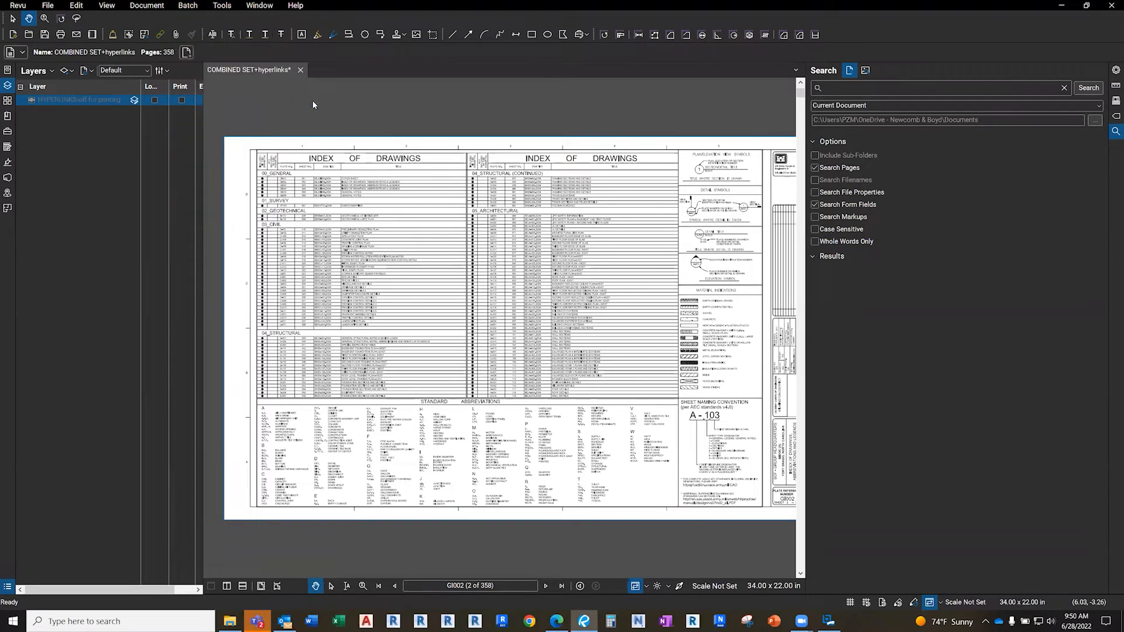
pyautogui.click(425, 360)
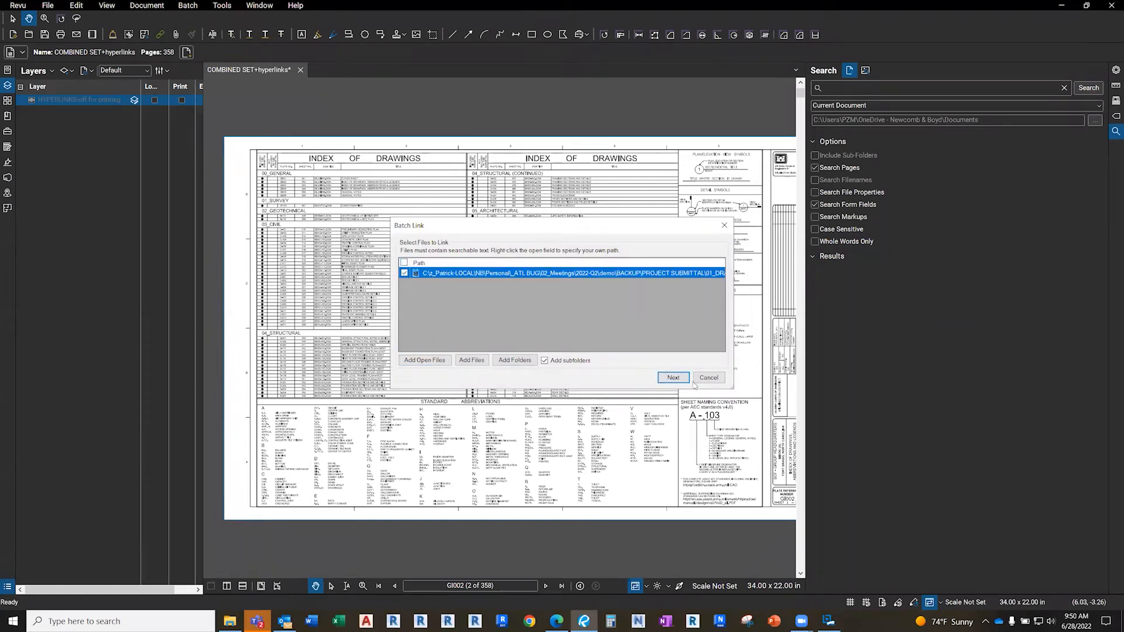
pyautogui.click(673, 377)
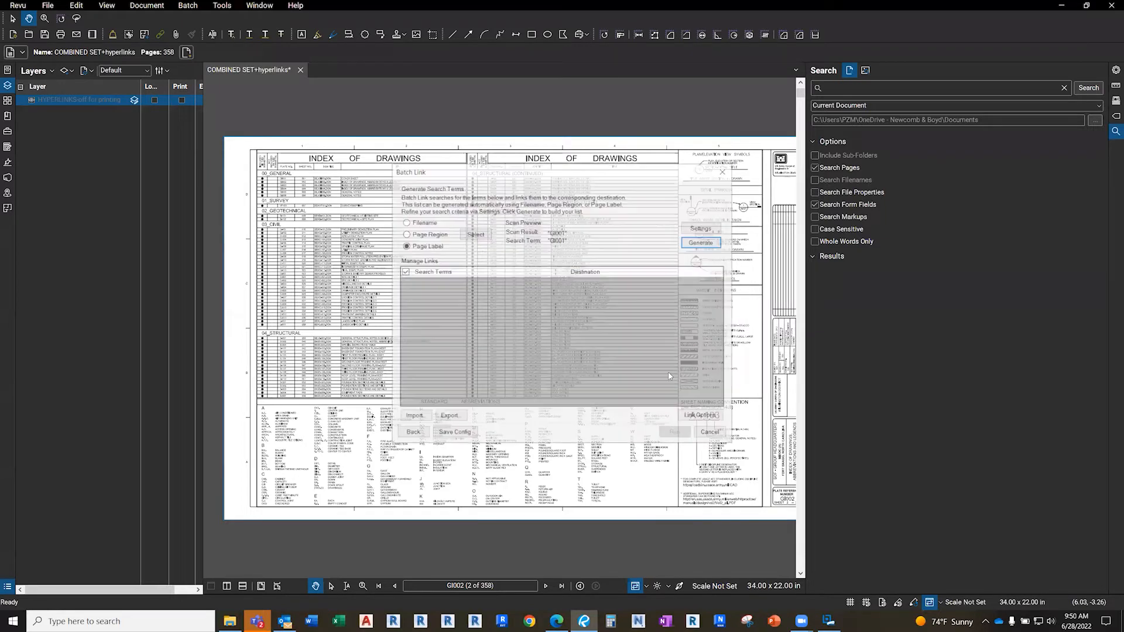
# Accept link options with whole words only, overwriting existing links and a yellow highlight style, and generate search terms from the page labels
pyautogui.click(703, 417)
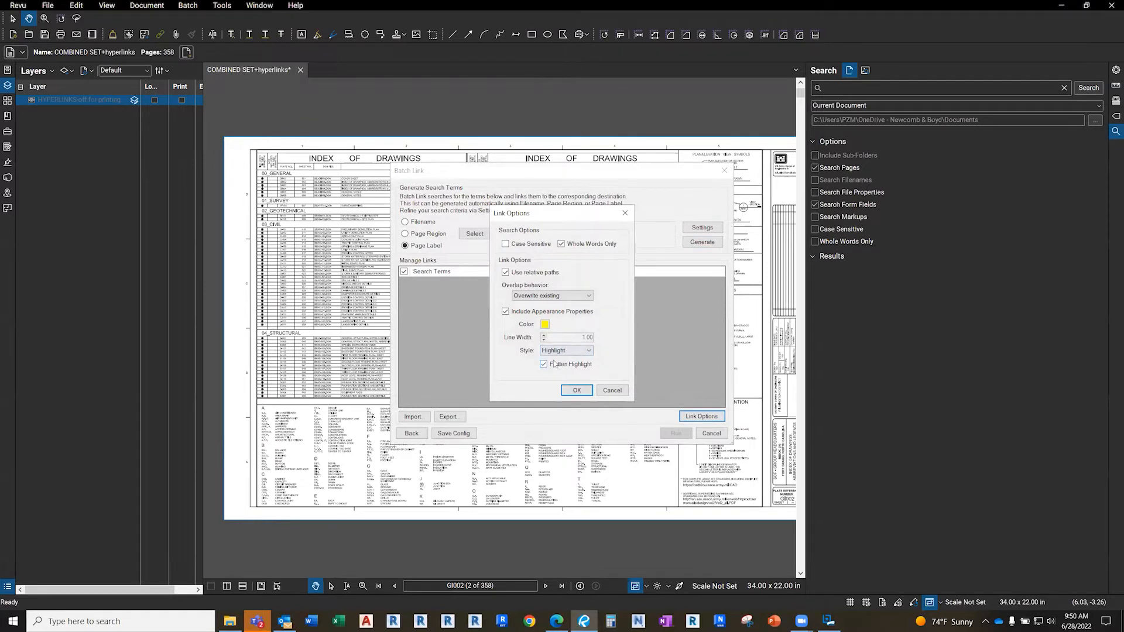
pyautogui.click(577, 390)
pyautogui.click(708, 246)
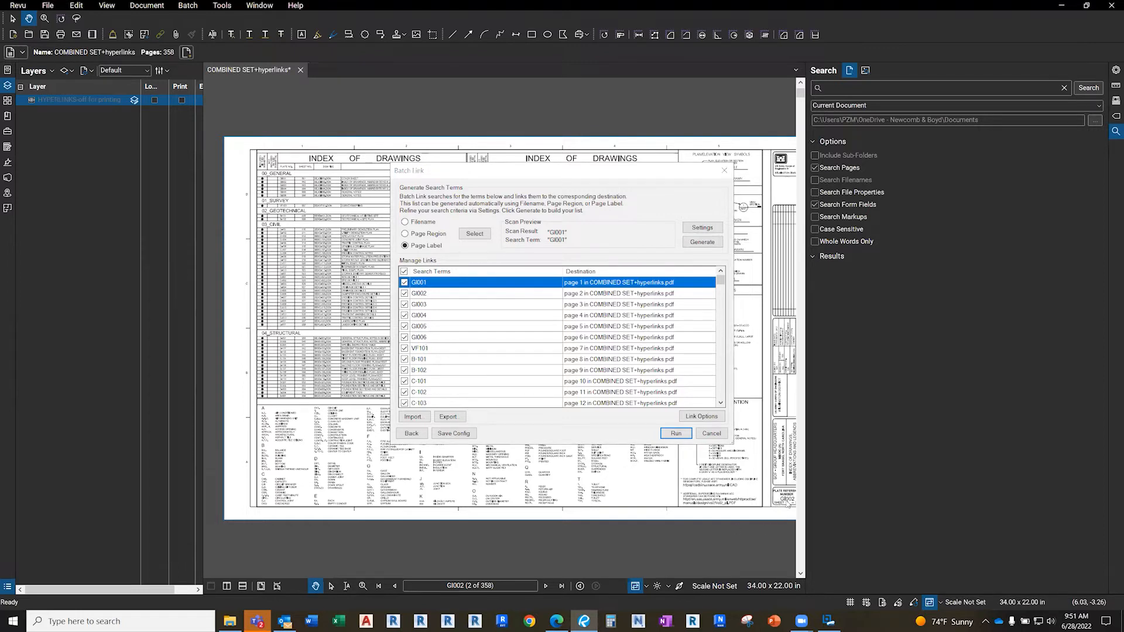
# Check the generated search terms and their destination pages through X-905, and run the batch link with all terms included
pyautogui.scroll(-8, 463, 334)
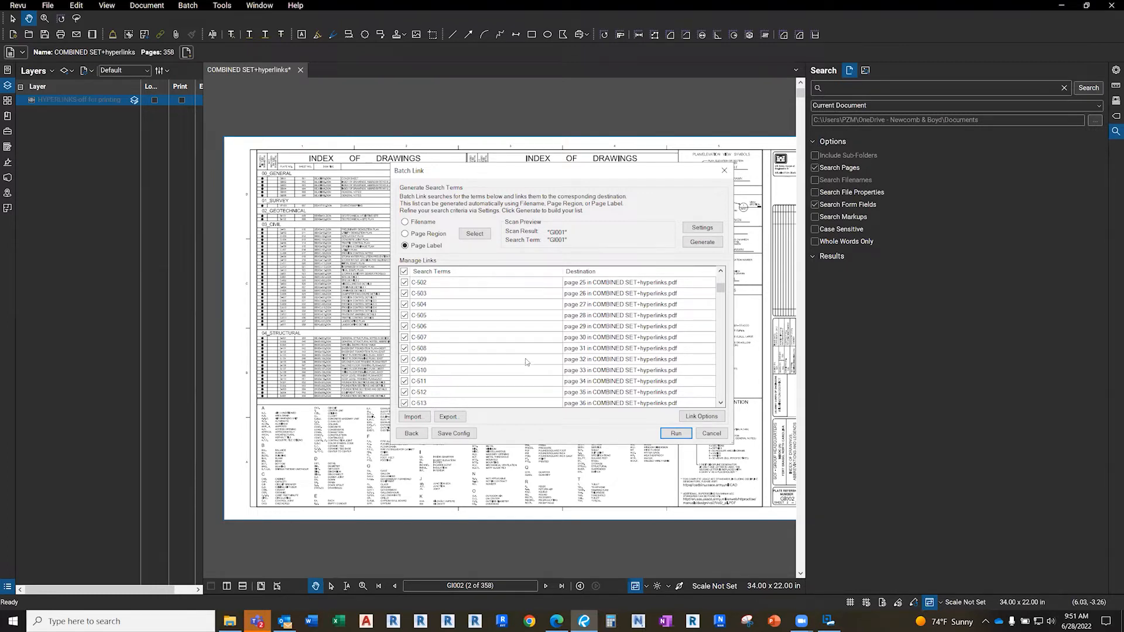
pyautogui.moveTo(721, 290); pyautogui.dragTo(722, 412)
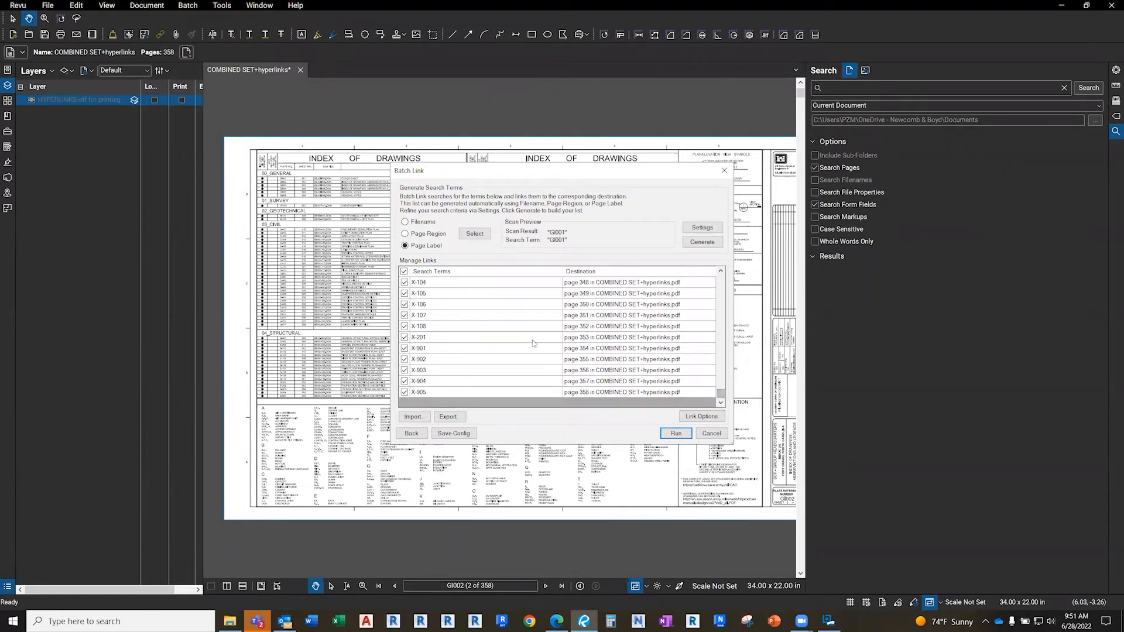
pyautogui.scroll(12, 527, 328)
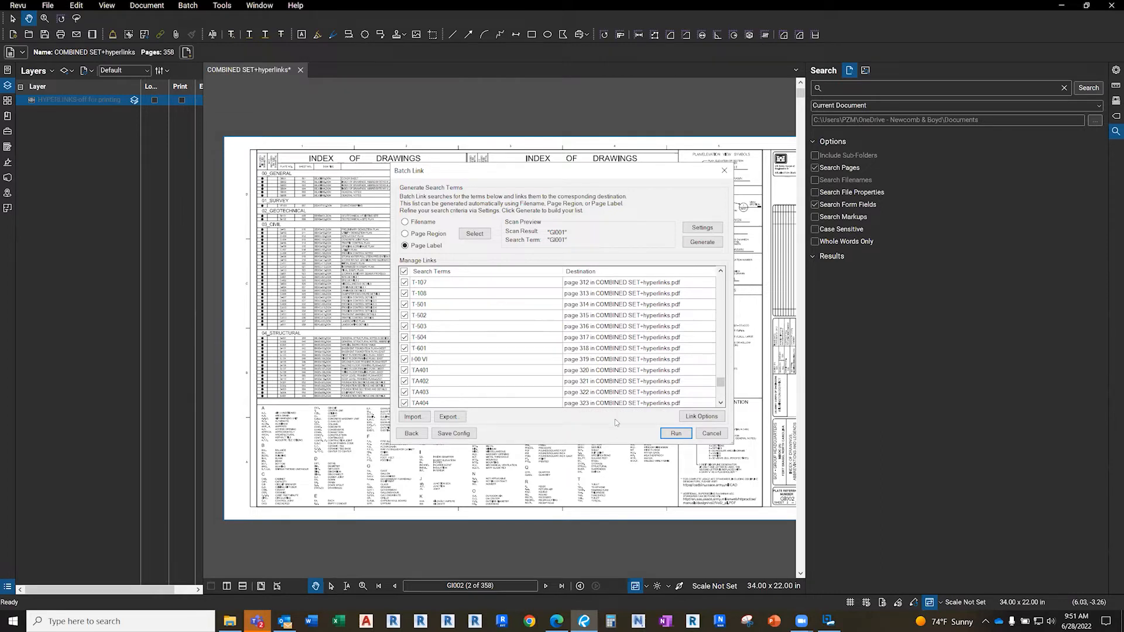
pyautogui.click(676, 433)
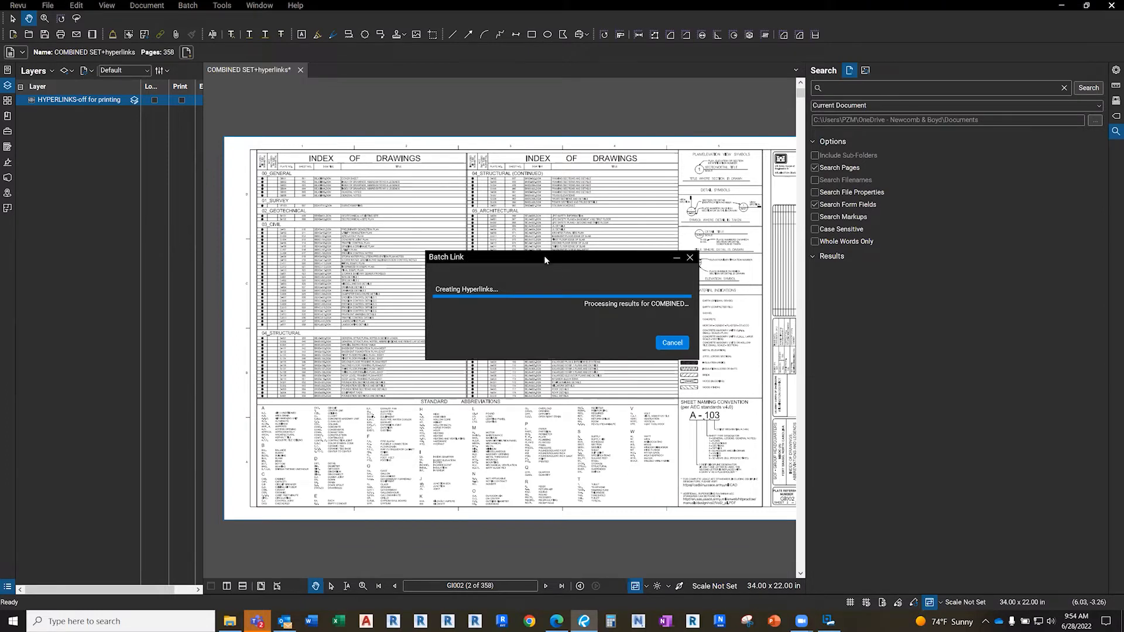
pyautogui.moveTo(542, 252); pyautogui.dragTo(533, 244)
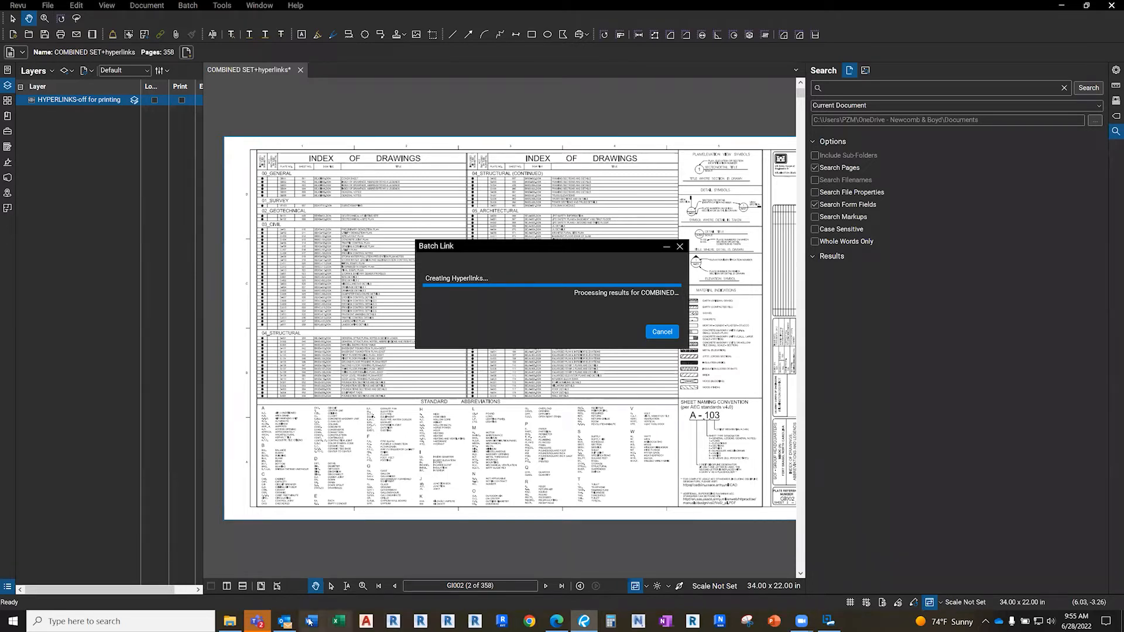
pyautogui.moveTo(258, 622)
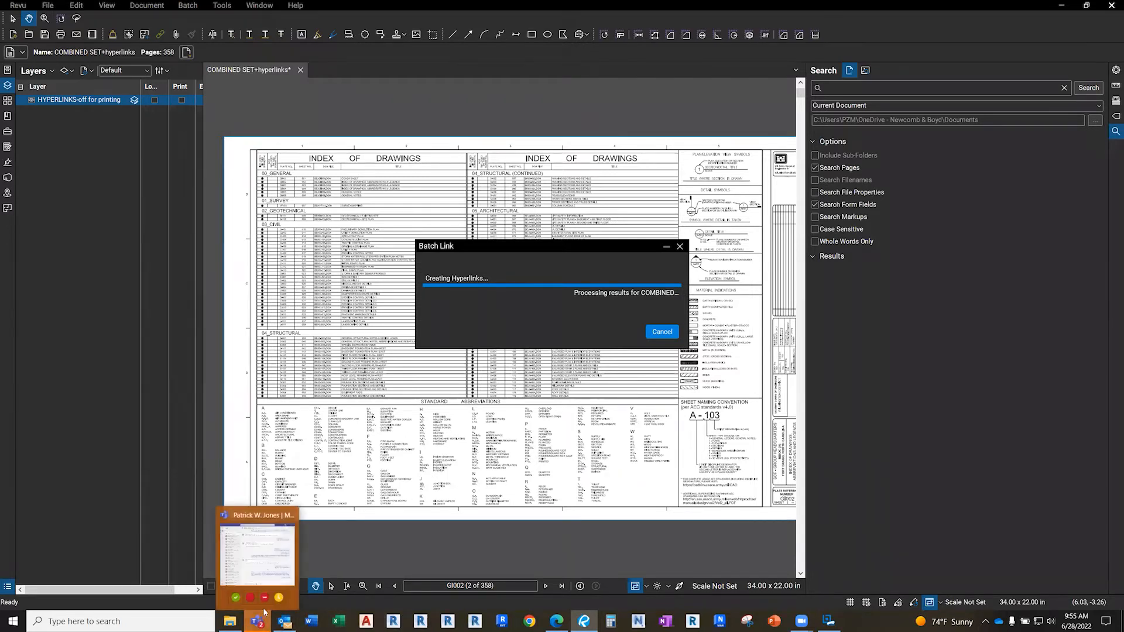
pyautogui.click(289, 518)
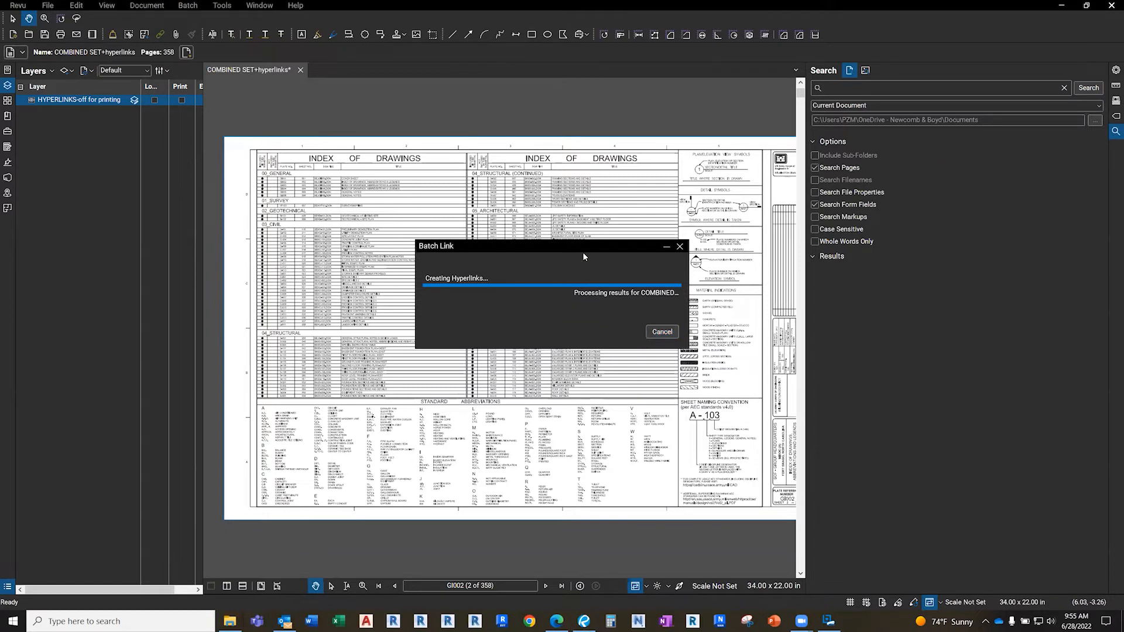
pyautogui.moveTo(575, 246); pyautogui.dragTo(521, 221)
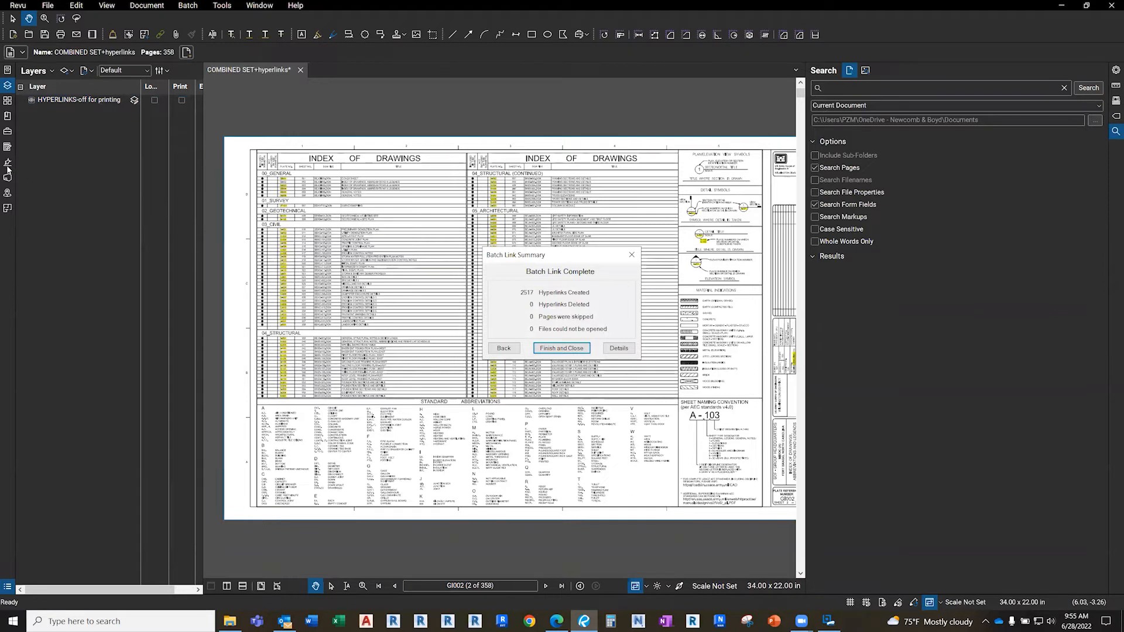
# Finish and close the Batch Link summary, and inspect the highlighted sheet-number links in the GI002 index of drawings
pyautogui.click(9, 193)
pyautogui.click(560, 350)
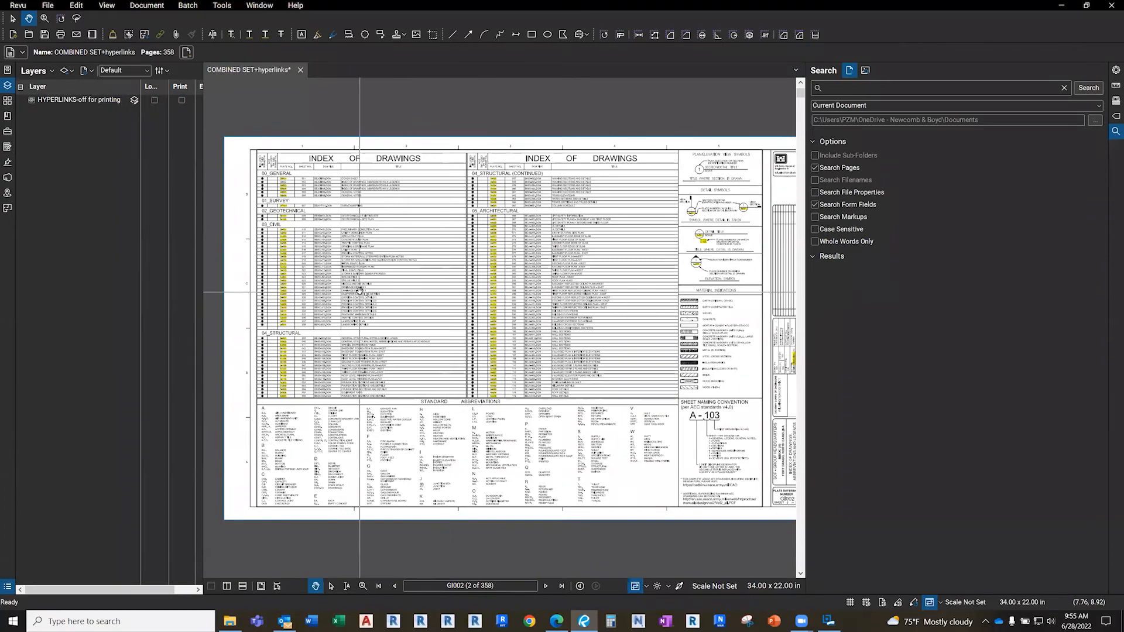
pyautogui.scroll(6, 296, 291)
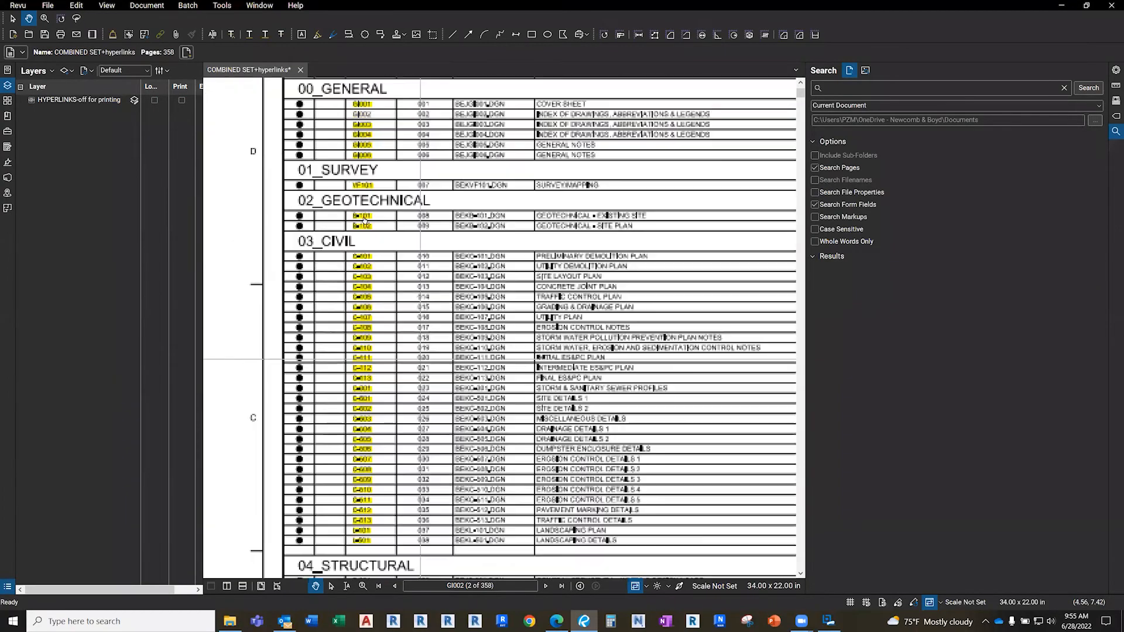
pyautogui.scroll(-5, 392, 372)
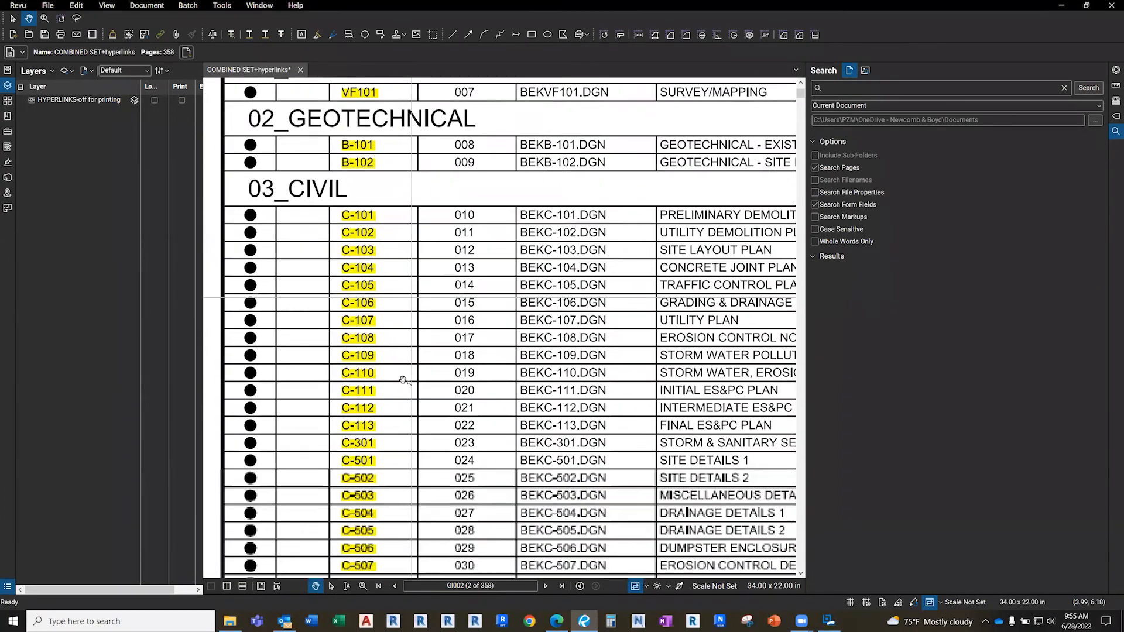
# Examine the highlighted sheet-number links in the civil, structural and architectural sections of the GI002 index
pyautogui.scroll(-5, 391, 371)
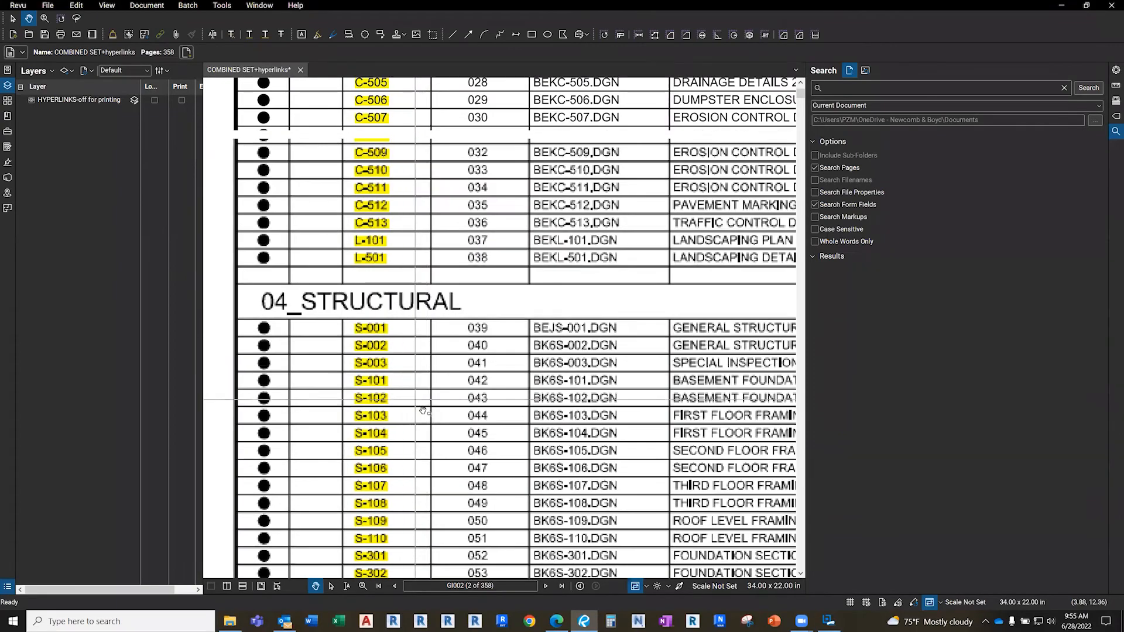
pyautogui.moveTo(434, 434); pyautogui.dragTo(414, 193)
pyautogui.moveTo(641, 252); pyautogui.dragTo(222, 380)
pyautogui.scroll(5, 550, 371)
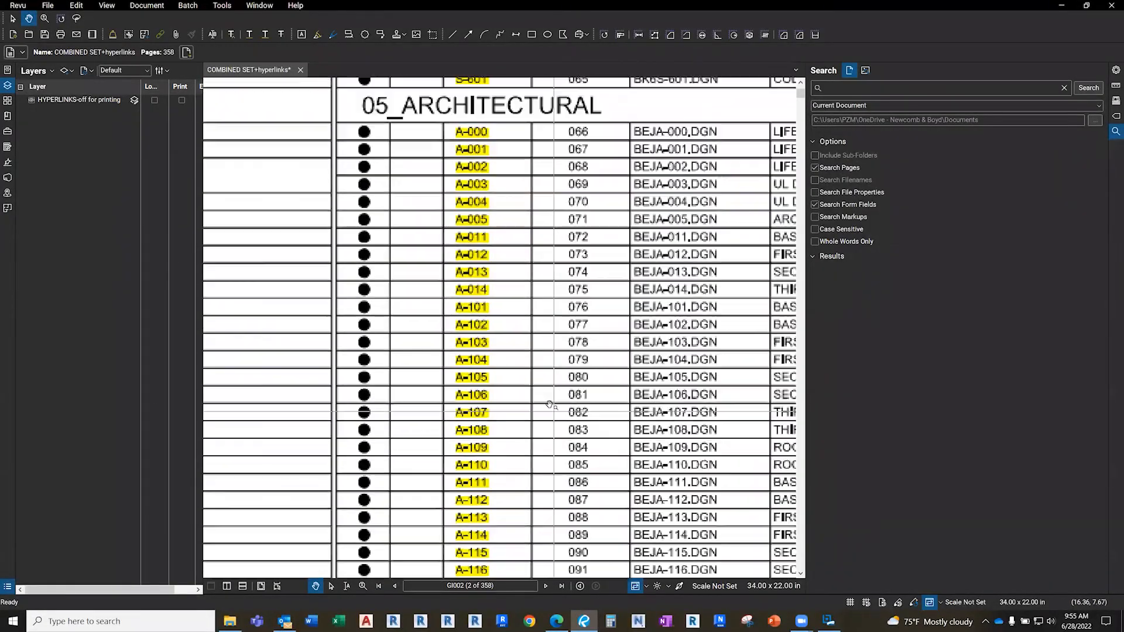
pyautogui.moveTo(557, 315); pyautogui.dragTo(558, 441)
pyautogui.moveTo(539, 261); pyautogui.dragTo(554, 201)
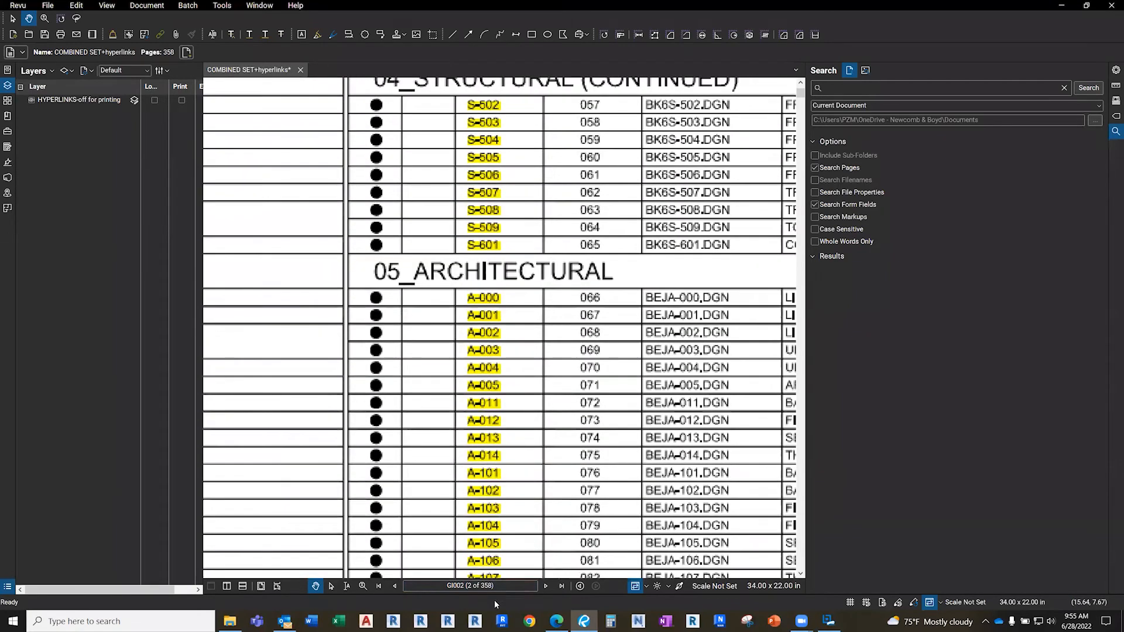
# Check the sheet-number links in the GI003 index of drawings, including the mechanical list, and return to GI002
pyautogui.click(546, 585)
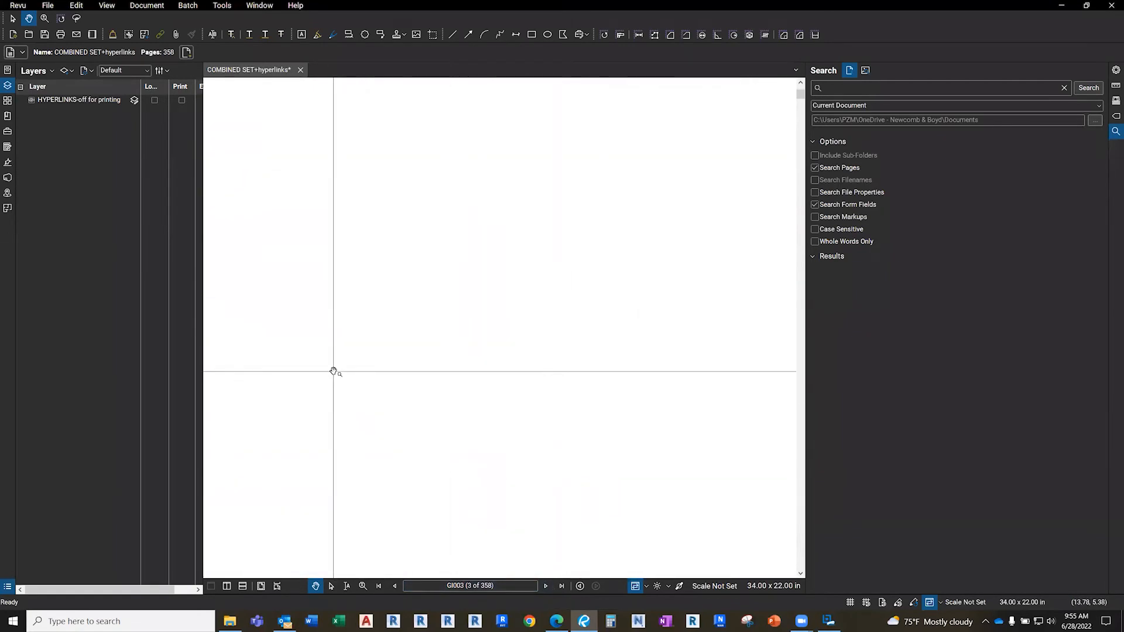
pyautogui.scroll(-2, 489, 370)
pyautogui.scroll(7, 493, 337)
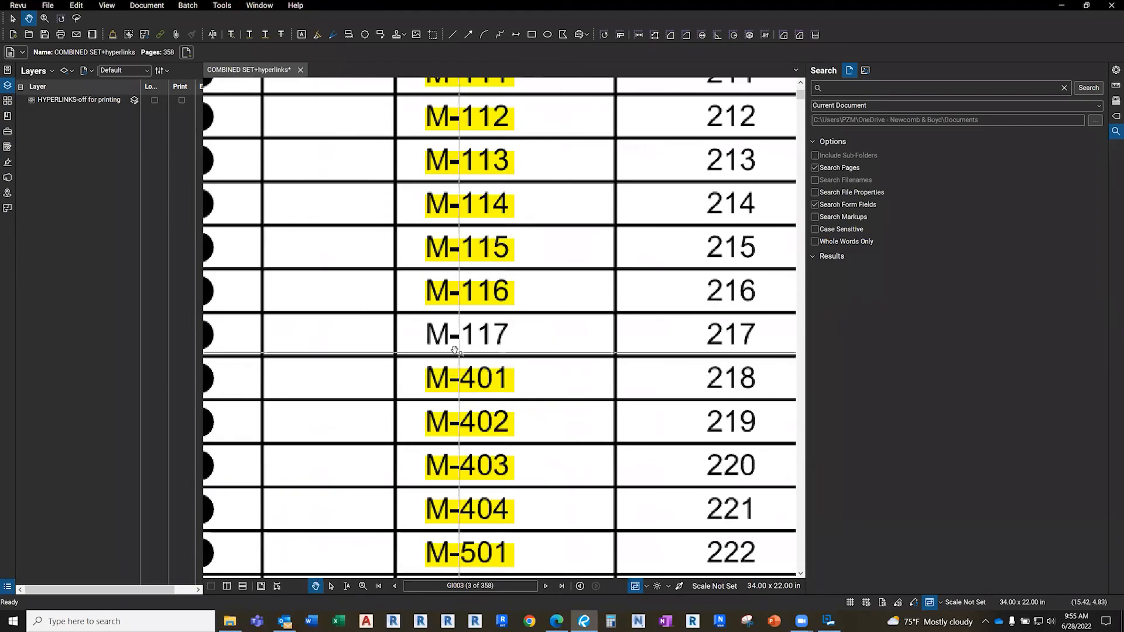
pyautogui.scroll(-2, 457, 343)
pyautogui.scroll(-3, 572, 442)
pyautogui.moveTo(622, 448); pyautogui.dragTo(484, 282)
pyautogui.moveTo(466, 346); pyautogui.dragTo(495, 96)
pyautogui.moveTo(489, 448); pyautogui.dragTo(489, 266)
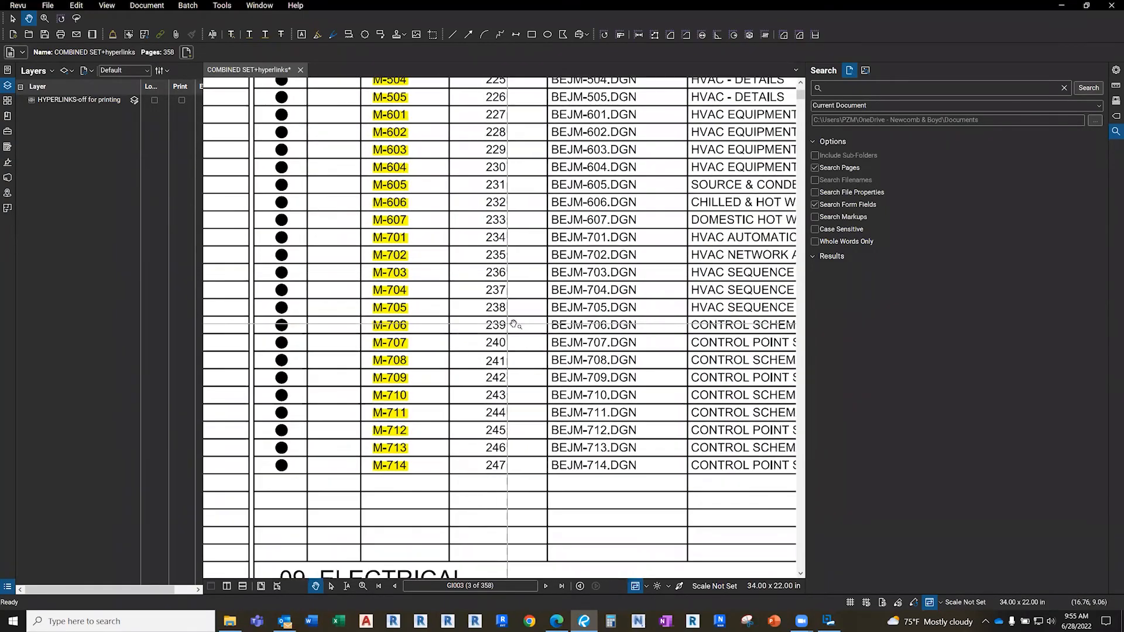
pyautogui.scroll(-2, 557, 360)
pyautogui.scroll(-4, 593, 393)
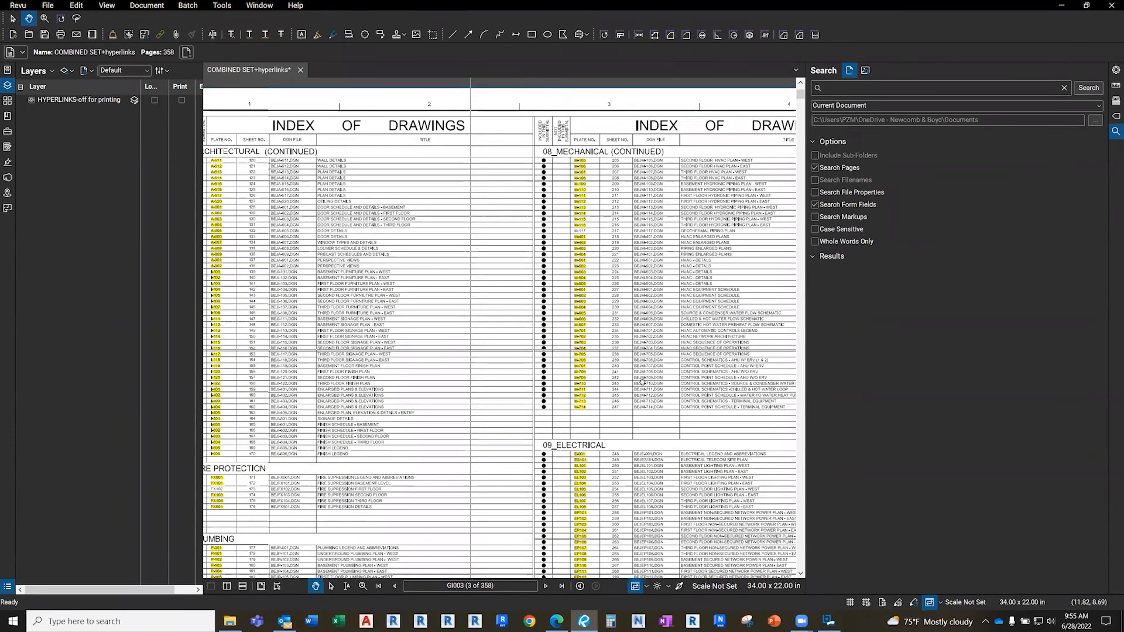
pyautogui.scroll(1, 643, 382)
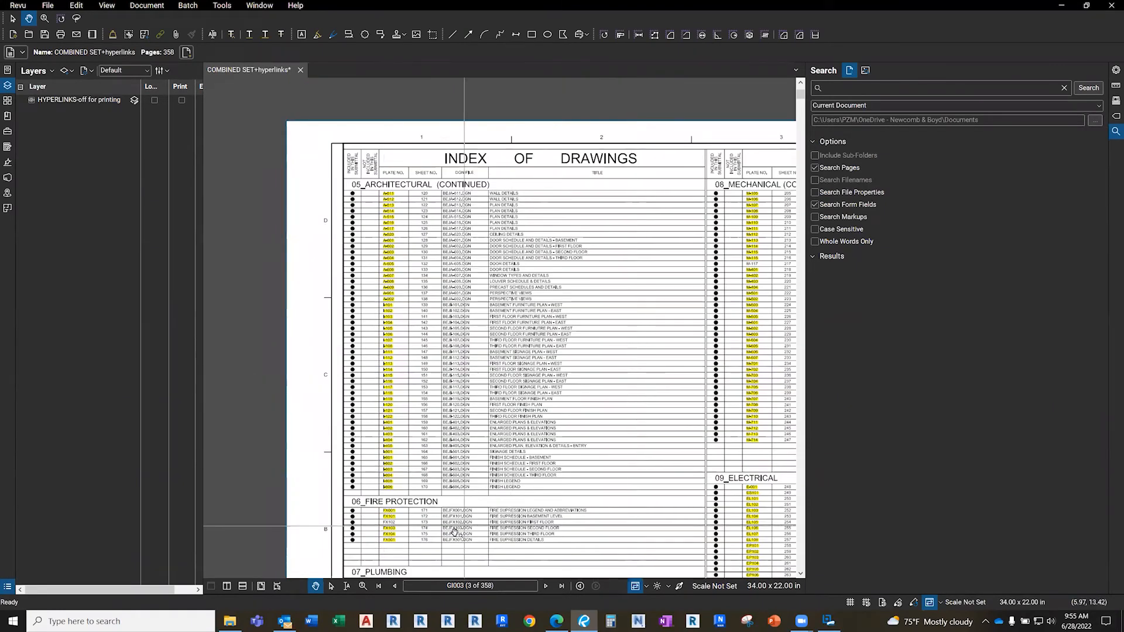
pyautogui.click(394, 586)
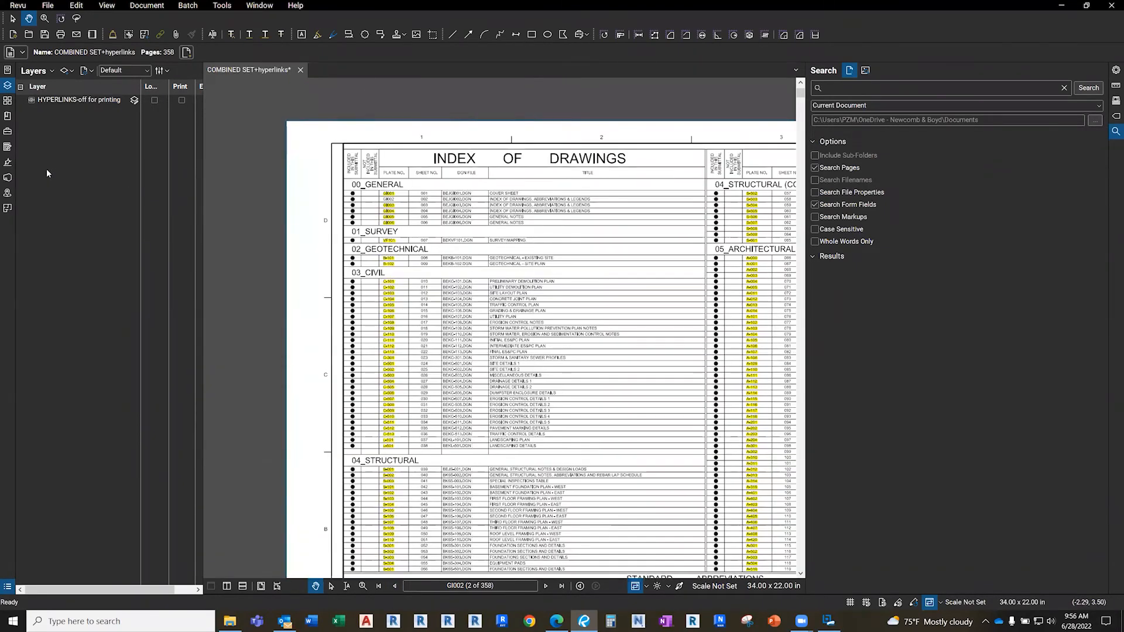
# Review the document's hyperlink list and the panels available for display, and bring back the bookmarks
pyautogui.click(7, 193)
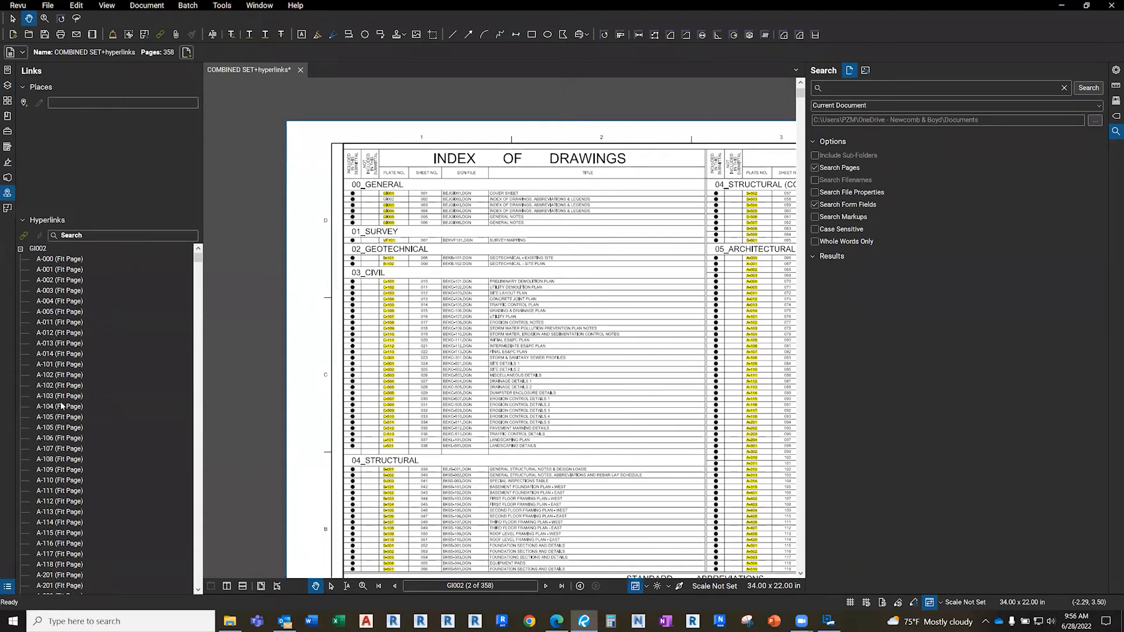
pyautogui.rightClick(10, 230)
pyautogui.moveTo(23, 233)
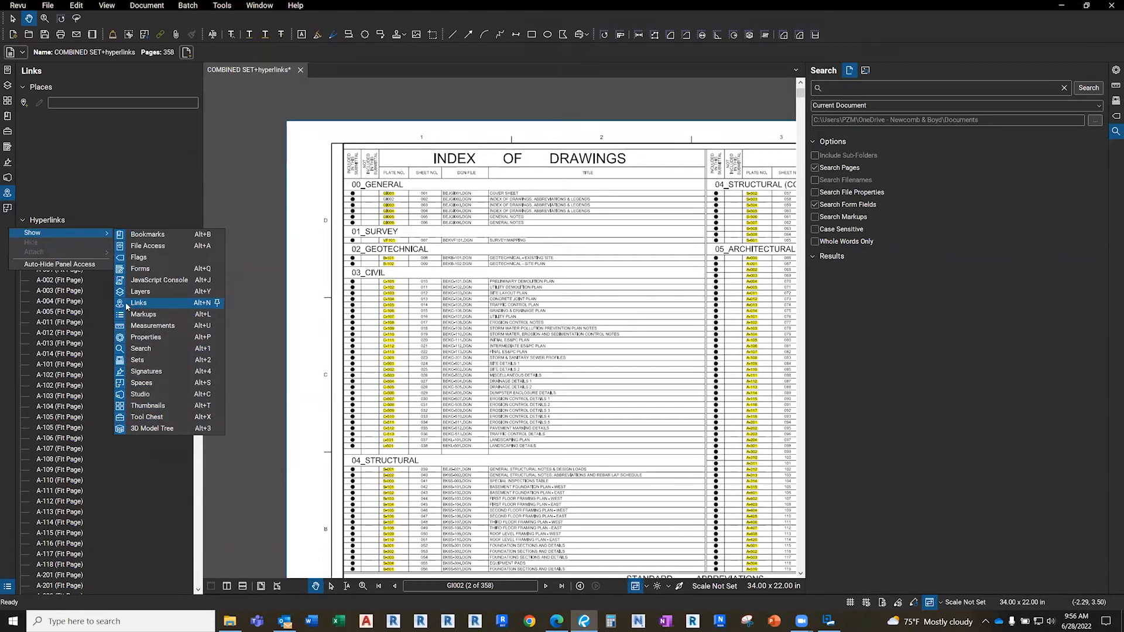
pyautogui.click(9, 287)
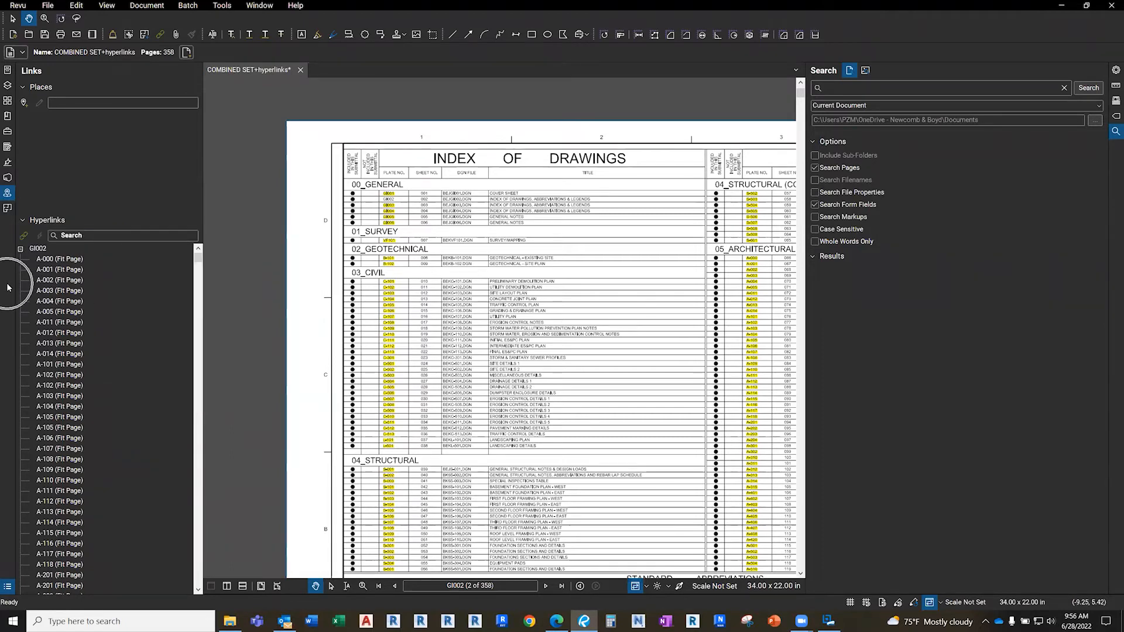
pyautogui.rightClick(9, 287)
pyautogui.moveTo(36, 290)
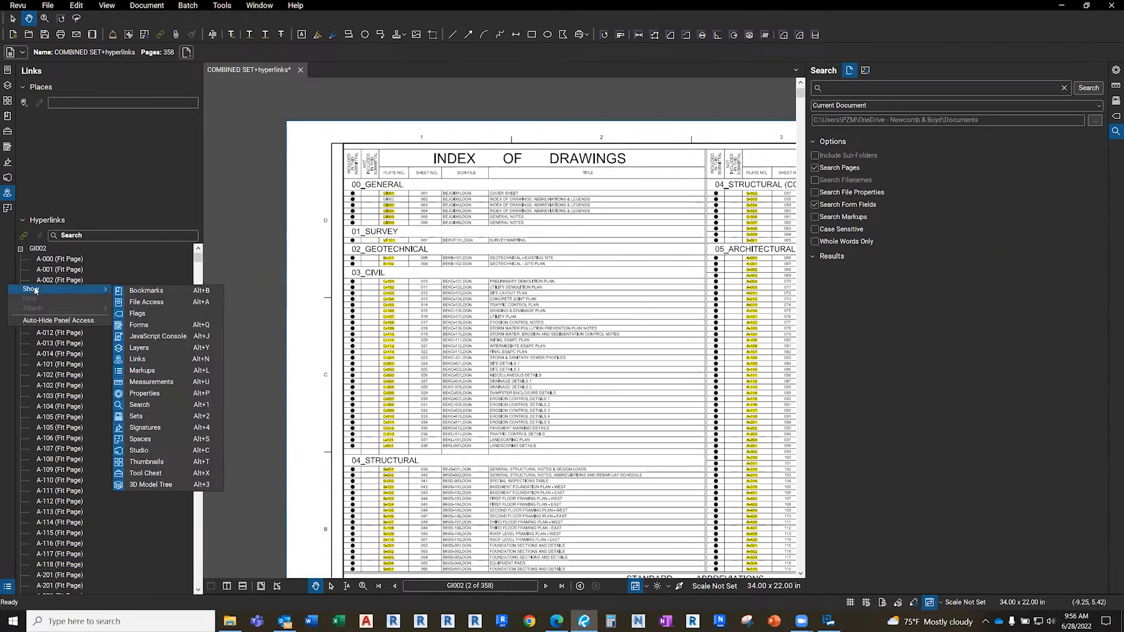
pyautogui.click(45, 180)
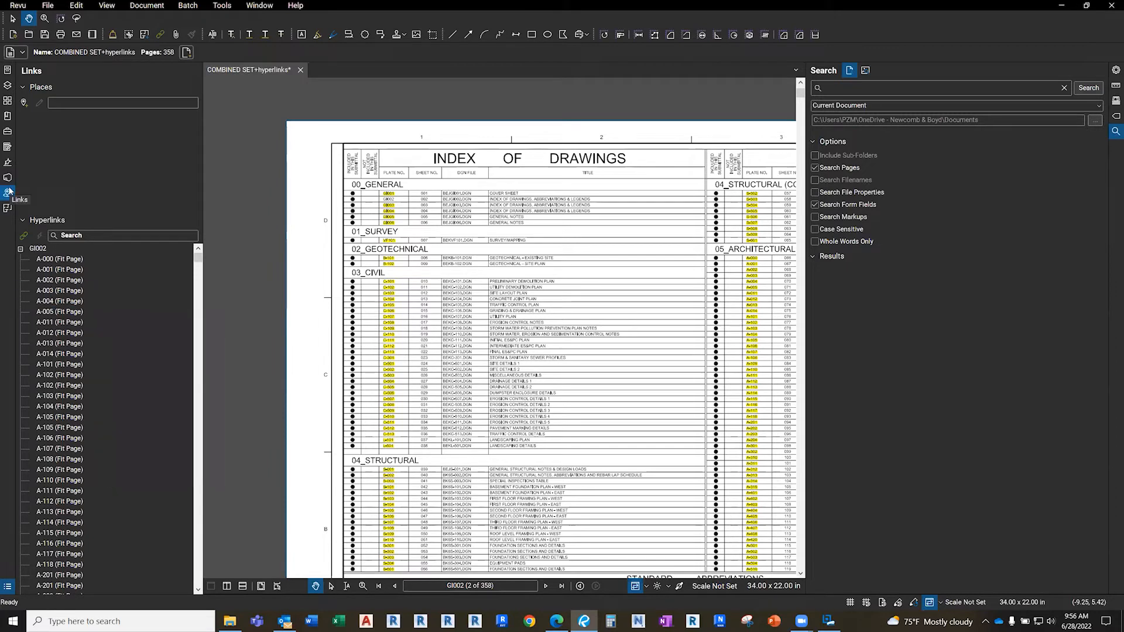
pyautogui.click(8, 116)
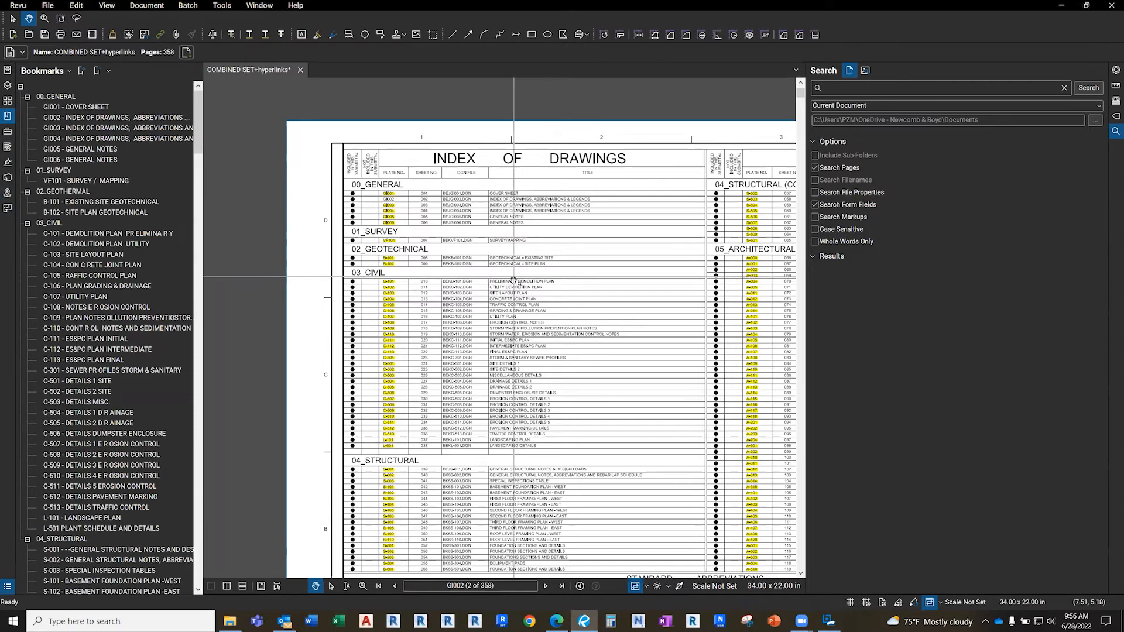
# Test the index link to roof plan A-110, and follow its section links through A-302 to A-301
pyautogui.scroll(3, 573, 314)
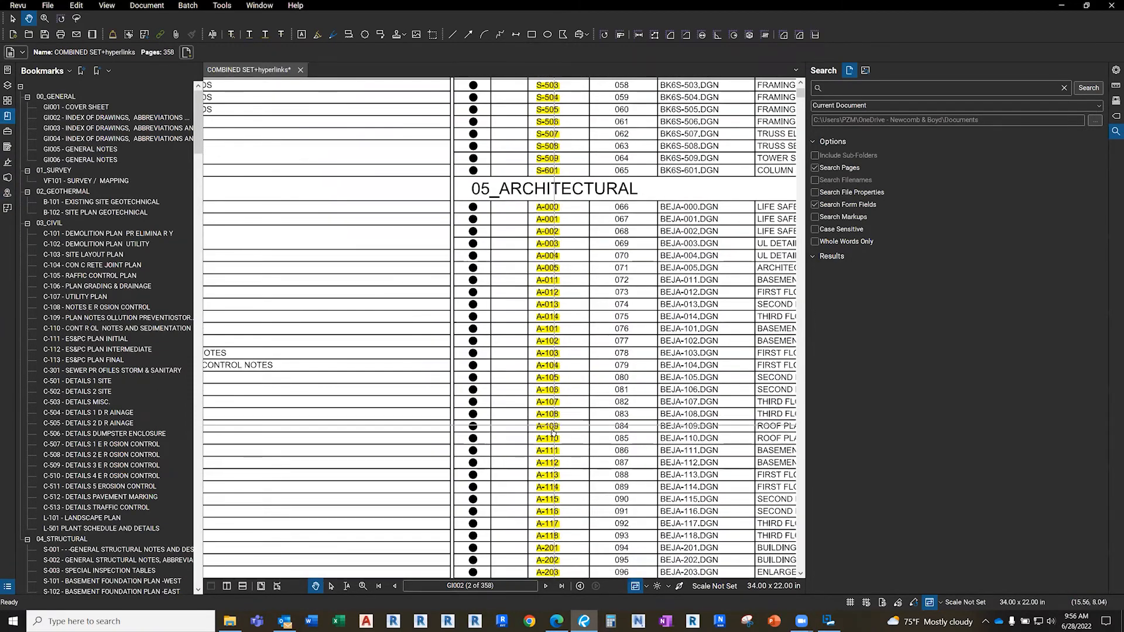
pyautogui.click(549, 438)
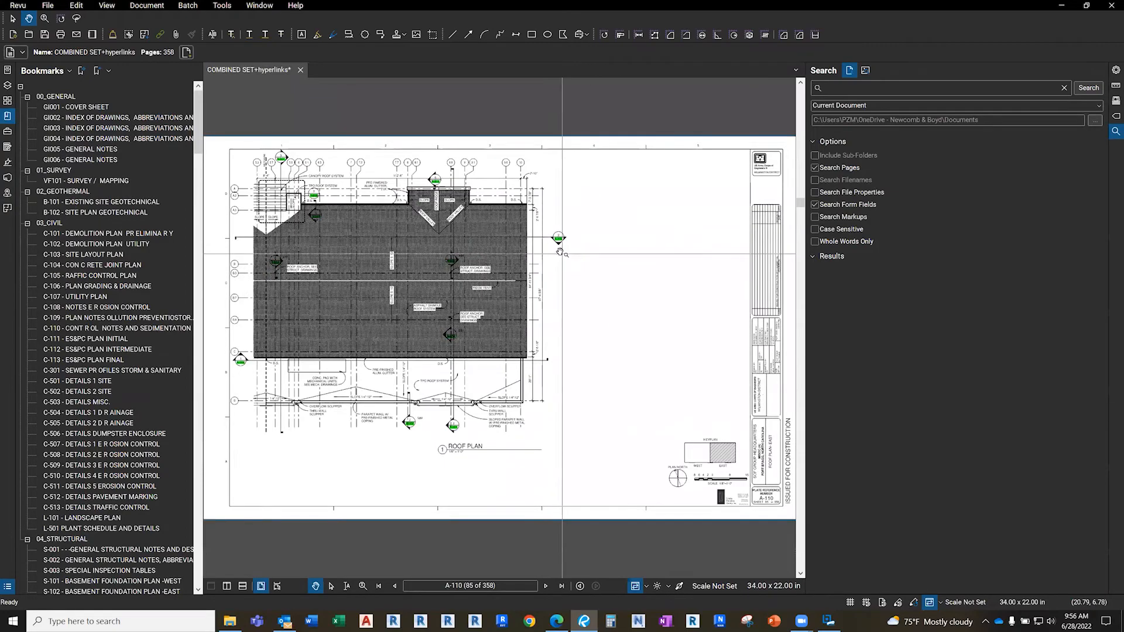
pyautogui.scroll(4, 560, 252)
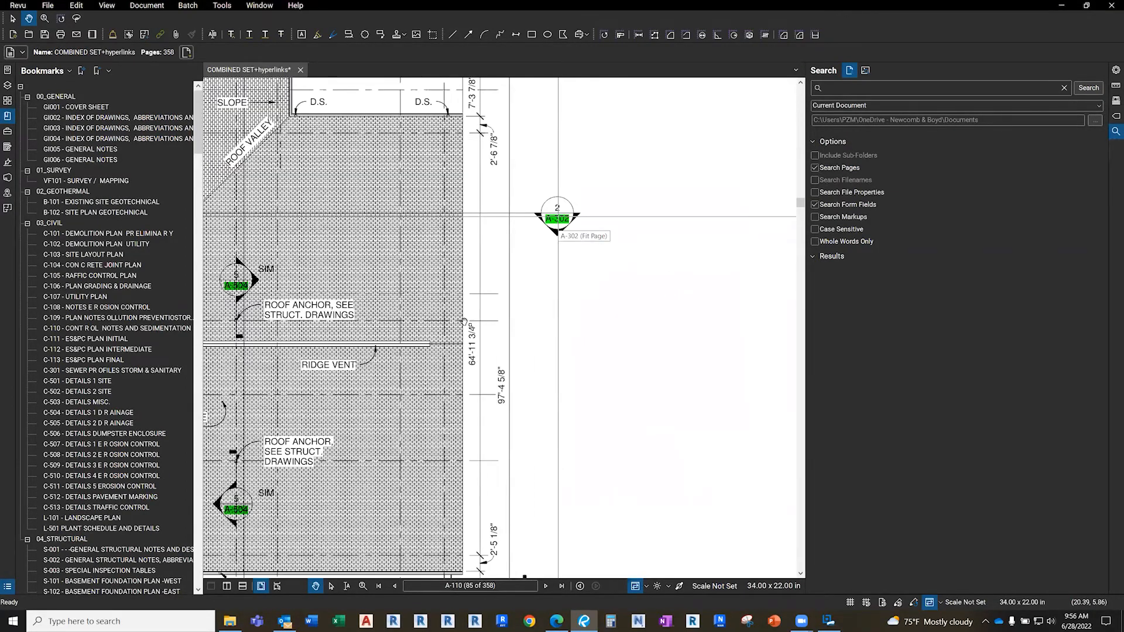
pyautogui.click(556, 217)
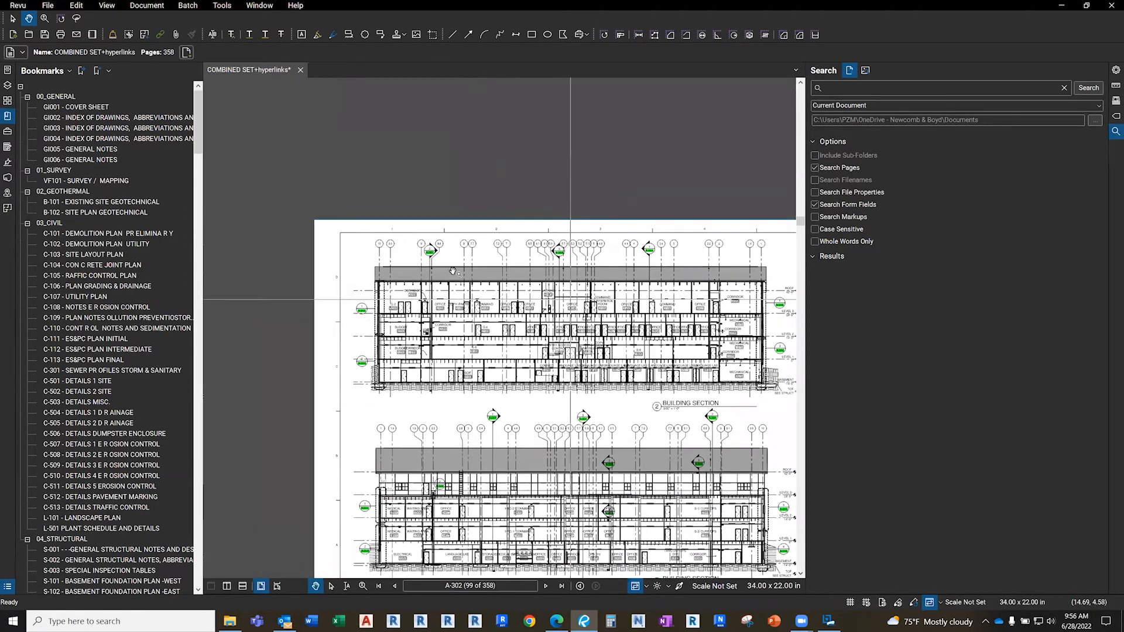
pyautogui.scroll(2, 440, 256)
pyautogui.click(438, 256)
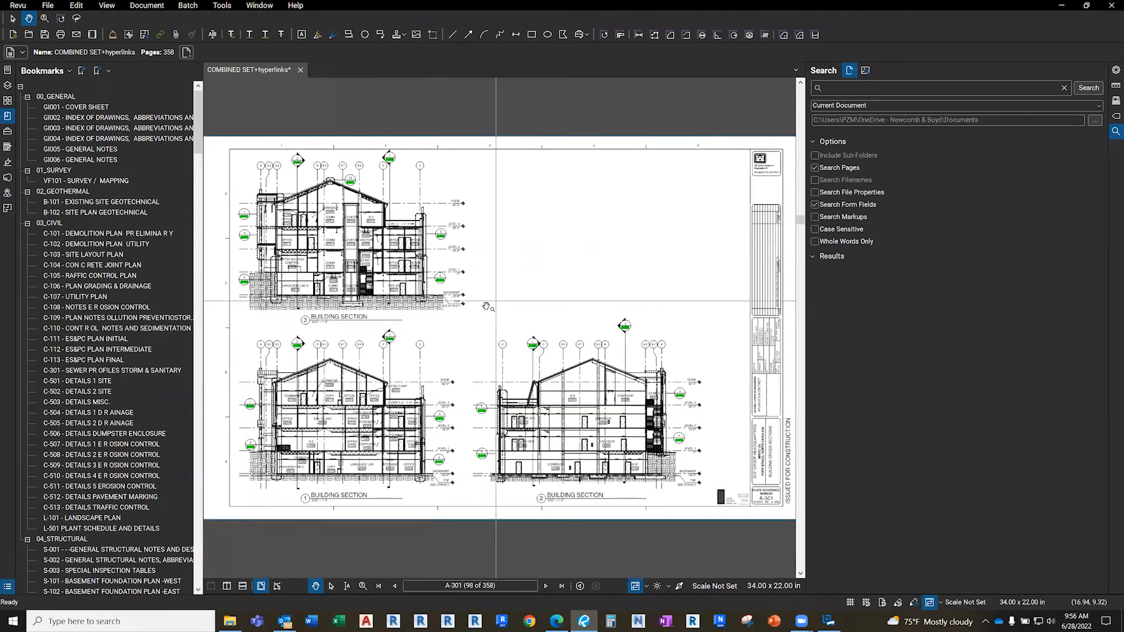
# Follow the section 1 link on A-301 to A-302 and examine the link markers on its building sections
pyautogui.scroll(2, 669, 294)
pyautogui.scroll(4, 477, 284)
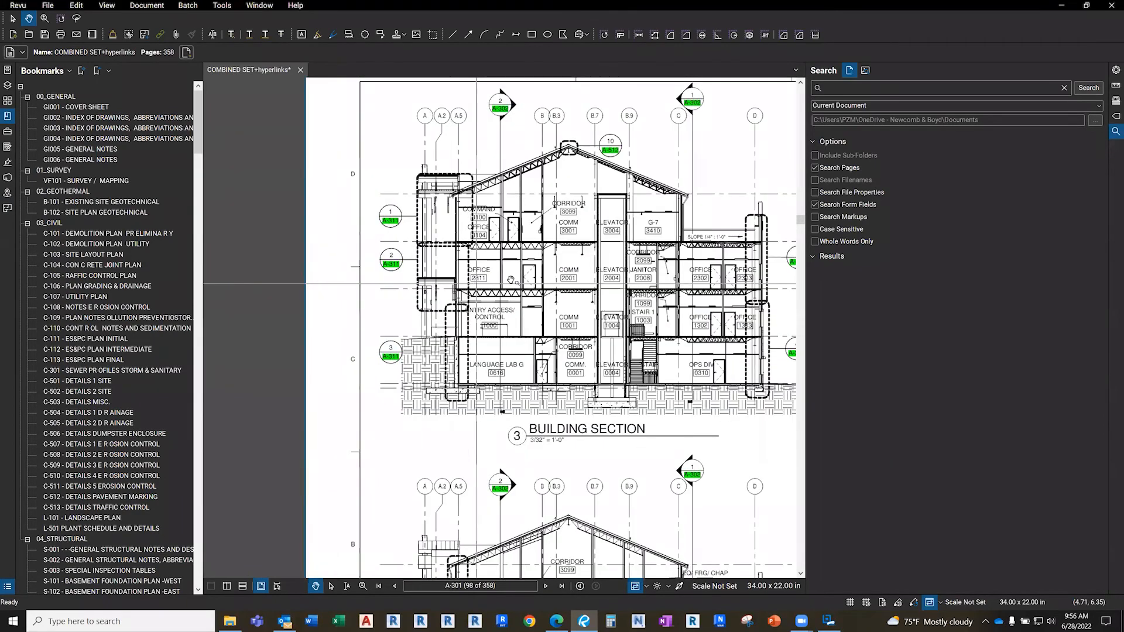
pyautogui.scroll(3, 689, 109)
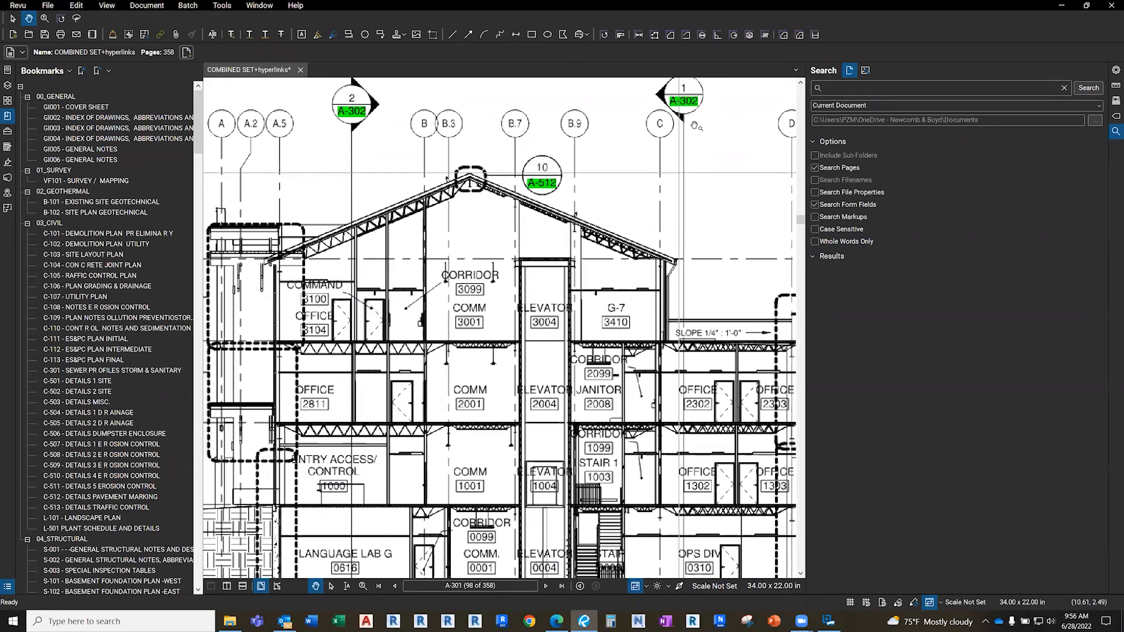
pyautogui.click(684, 102)
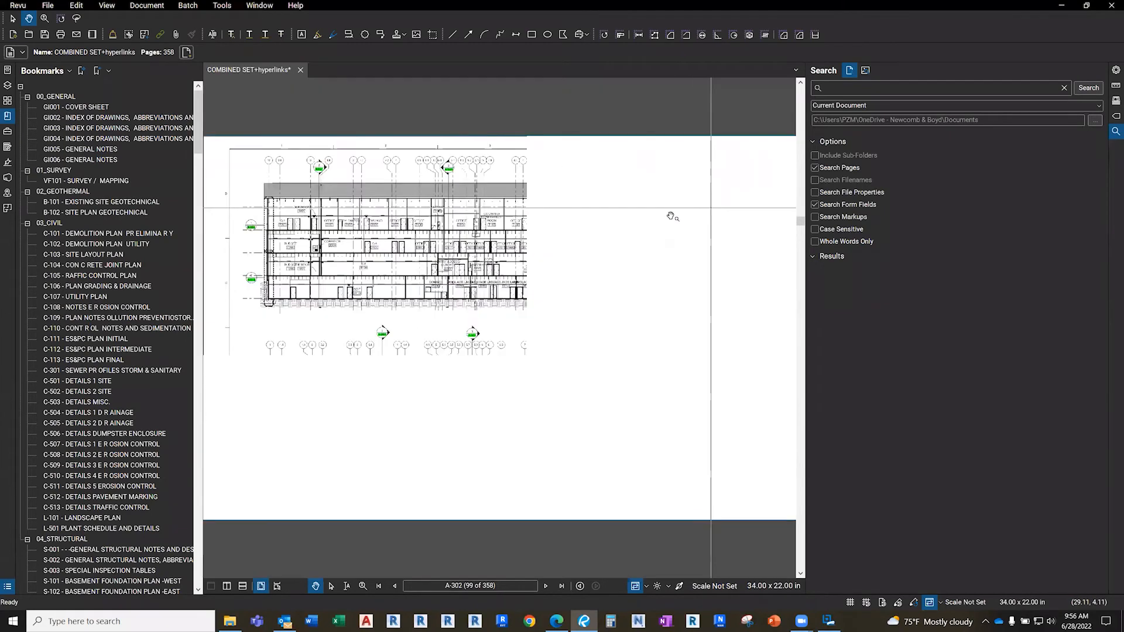
pyautogui.scroll(4, 495, 457)
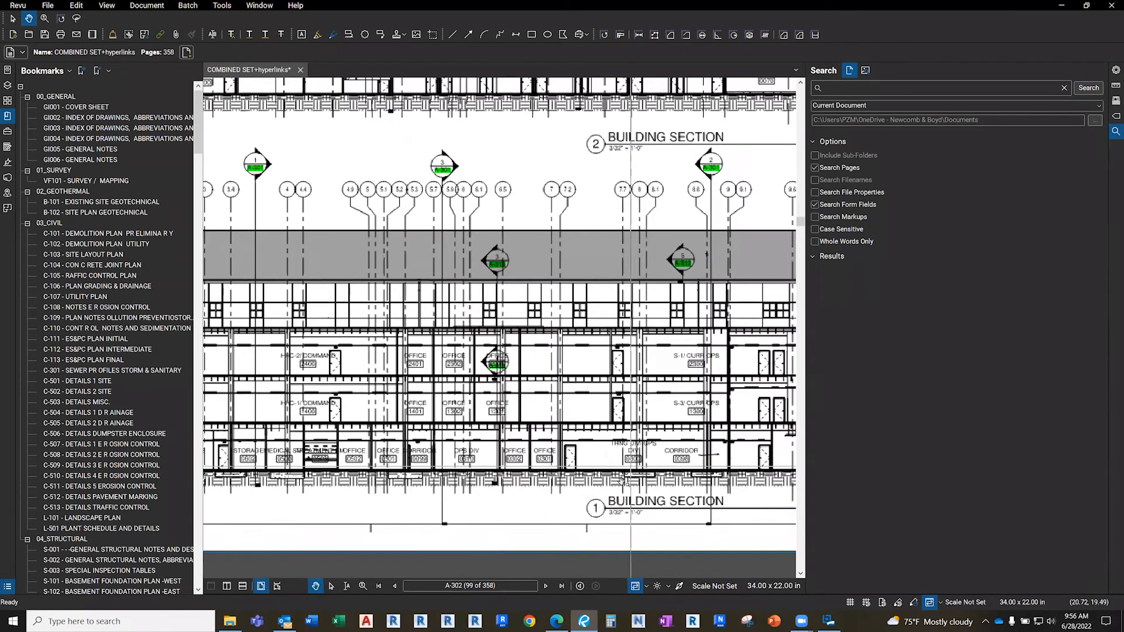
pyautogui.scroll(-5, 505, 248)
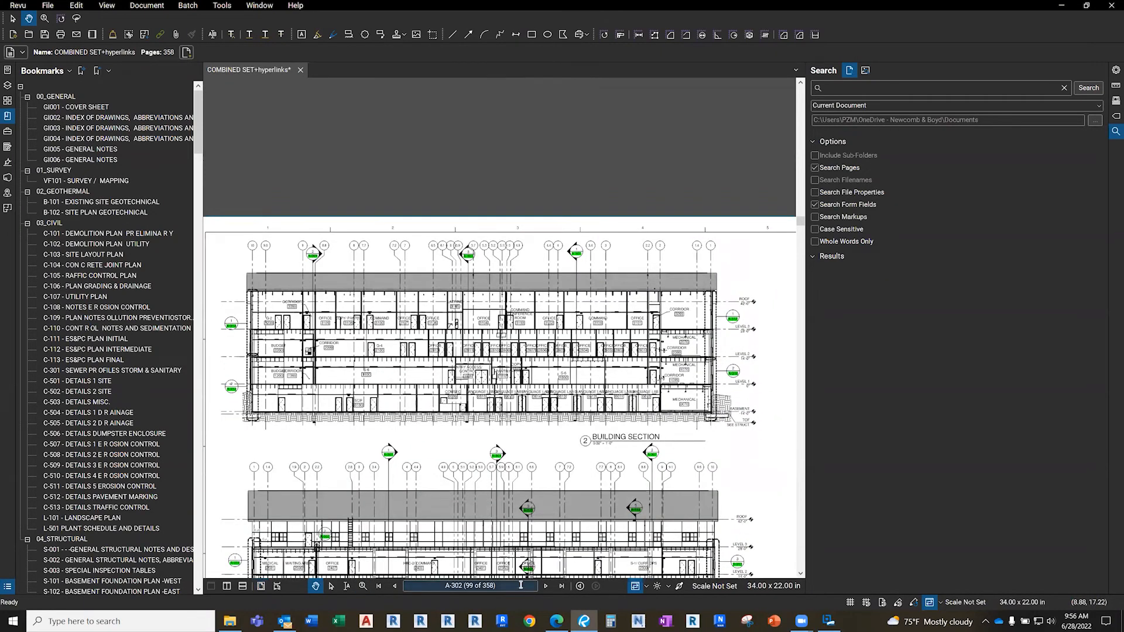
# Display the layers and set up a Text Box markup with a 0.00 pt line width and yellow fill on A-302
pyautogui.scroll(4, 619, 238)
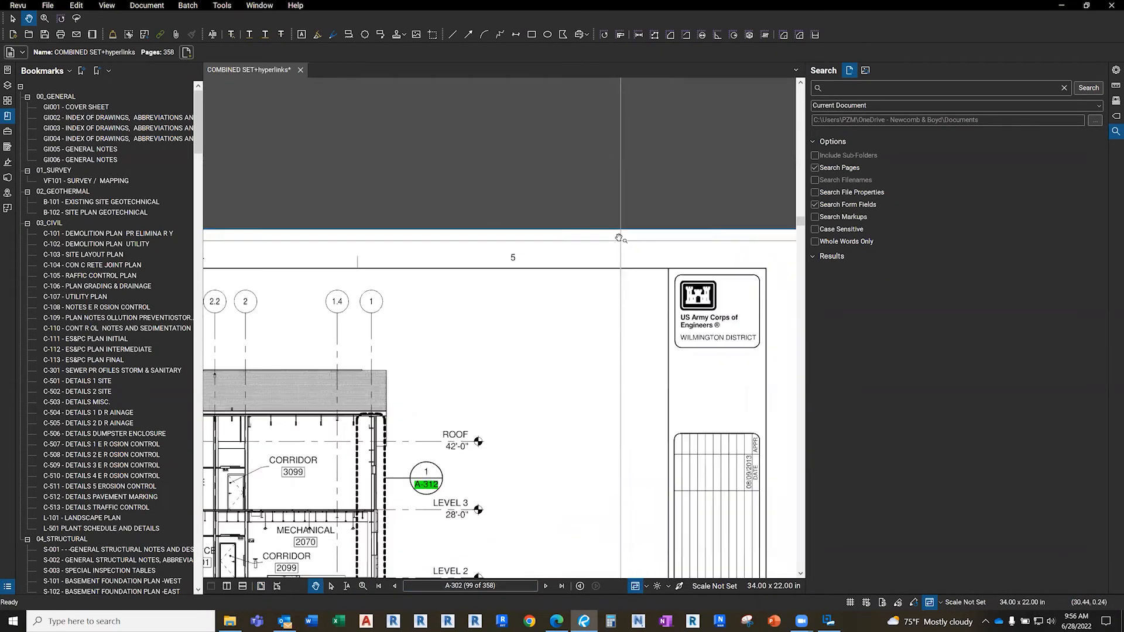
pyautogui.click(229, 6)
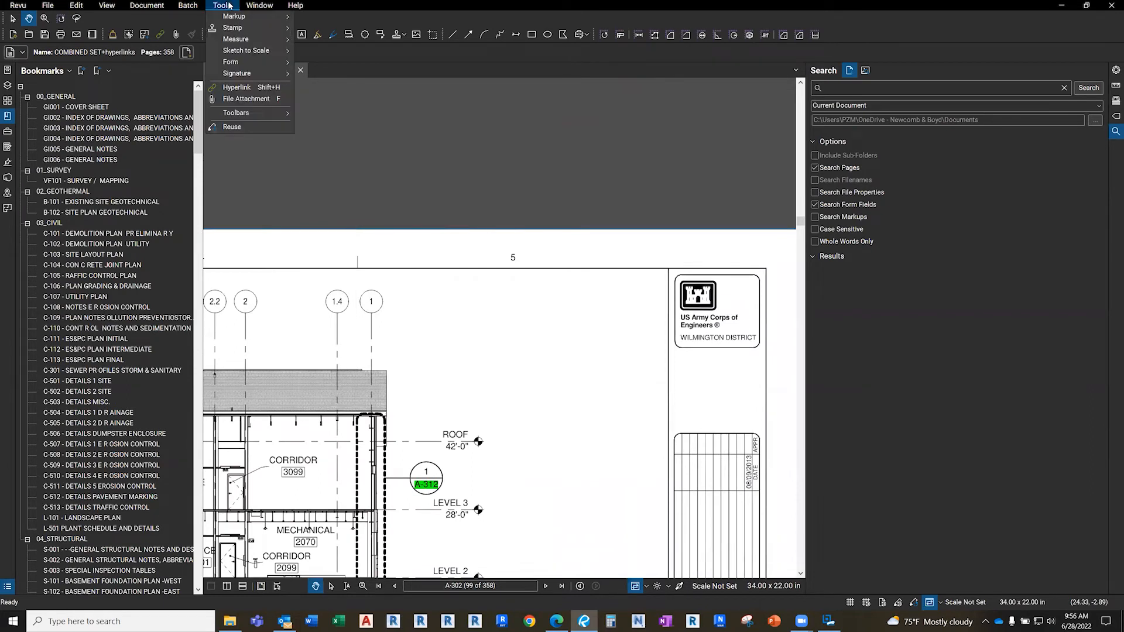
pyautogui.click(8, 86)
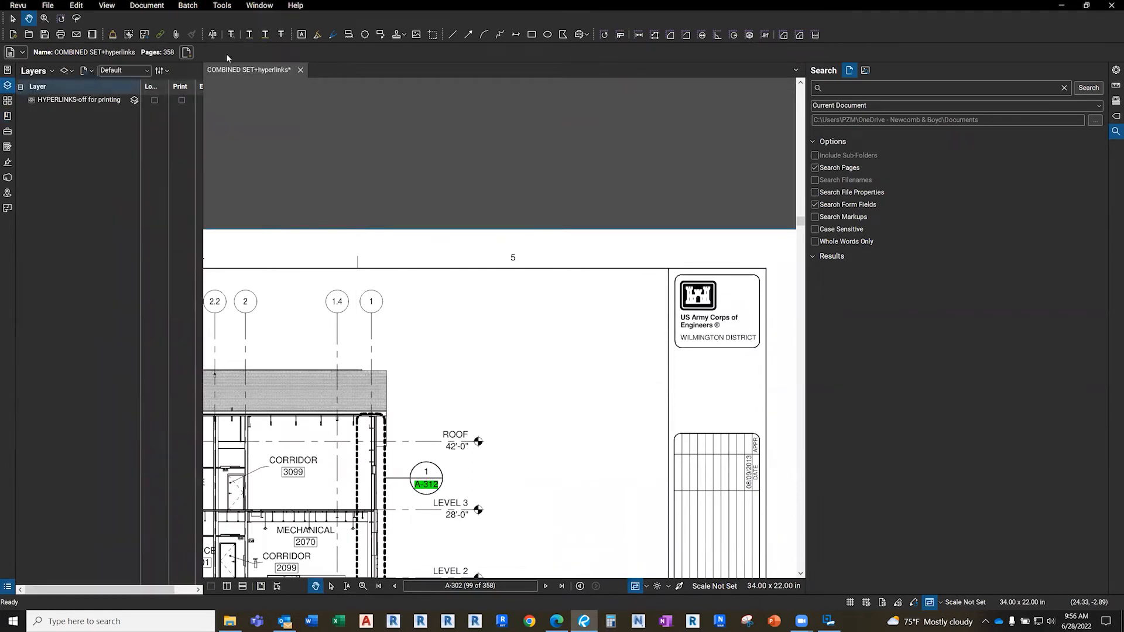
pyautogui.click(232, 5)
pyautogui.click(232, 6)
pyautogui.click(220, 6)
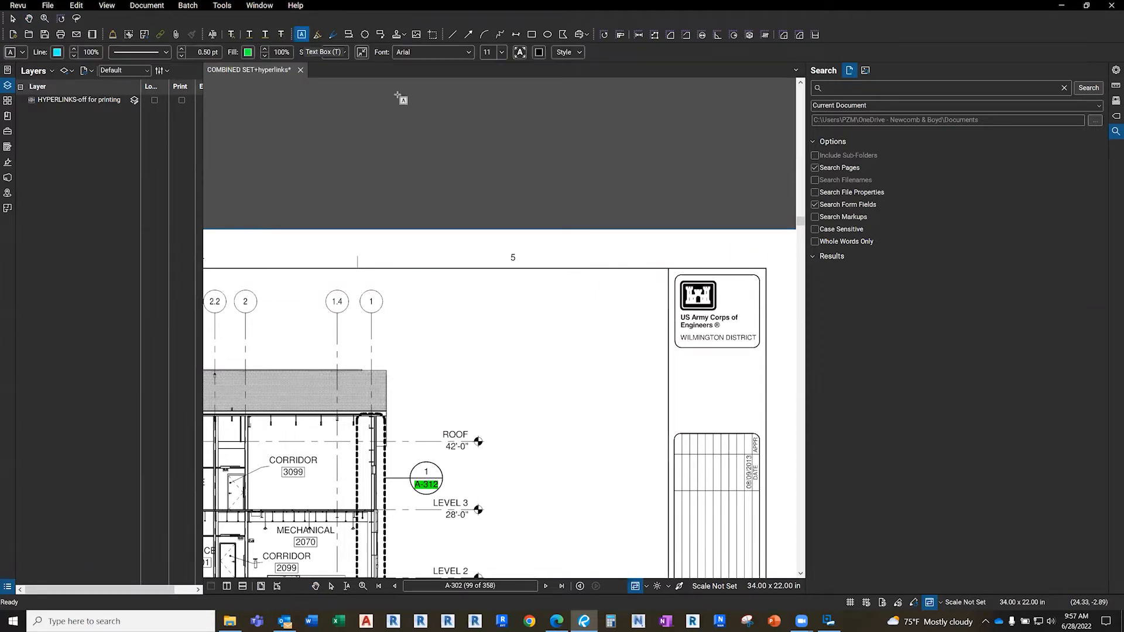
pyautogui.click(57, 52)
pyautogui.click(181, 56)
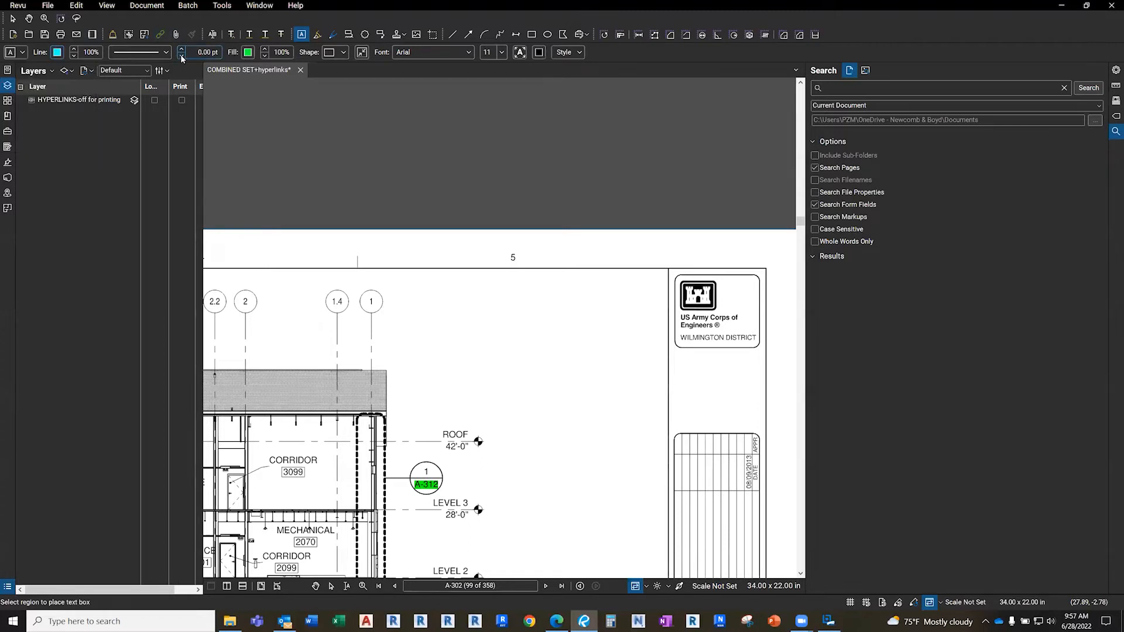
pyautogui.click(248, 53)
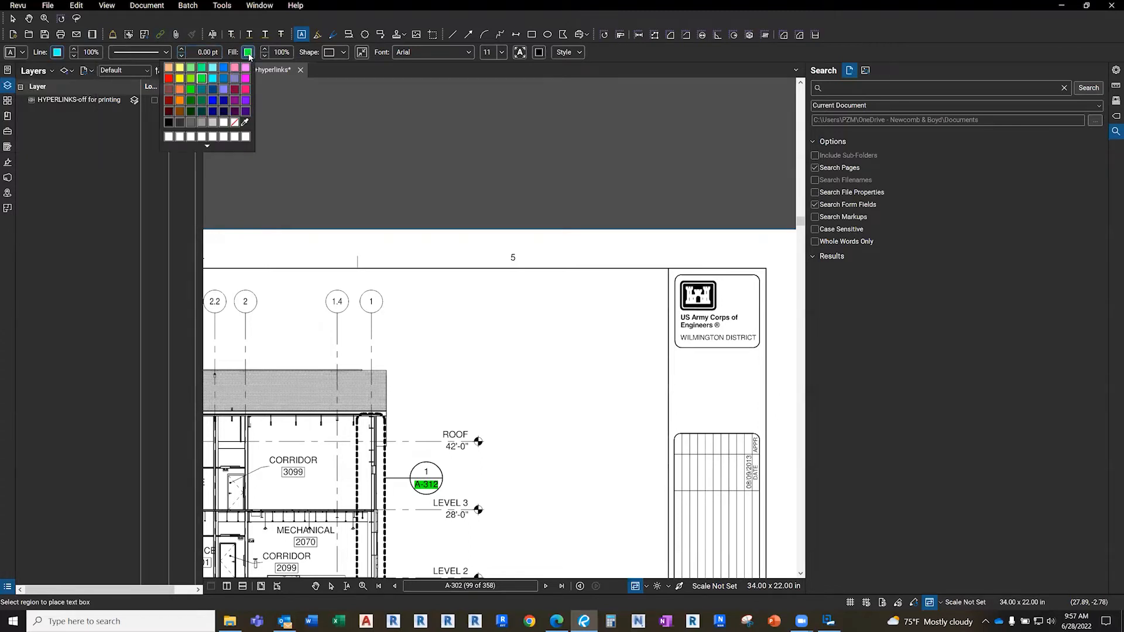
pyautogui.click(180, 68)
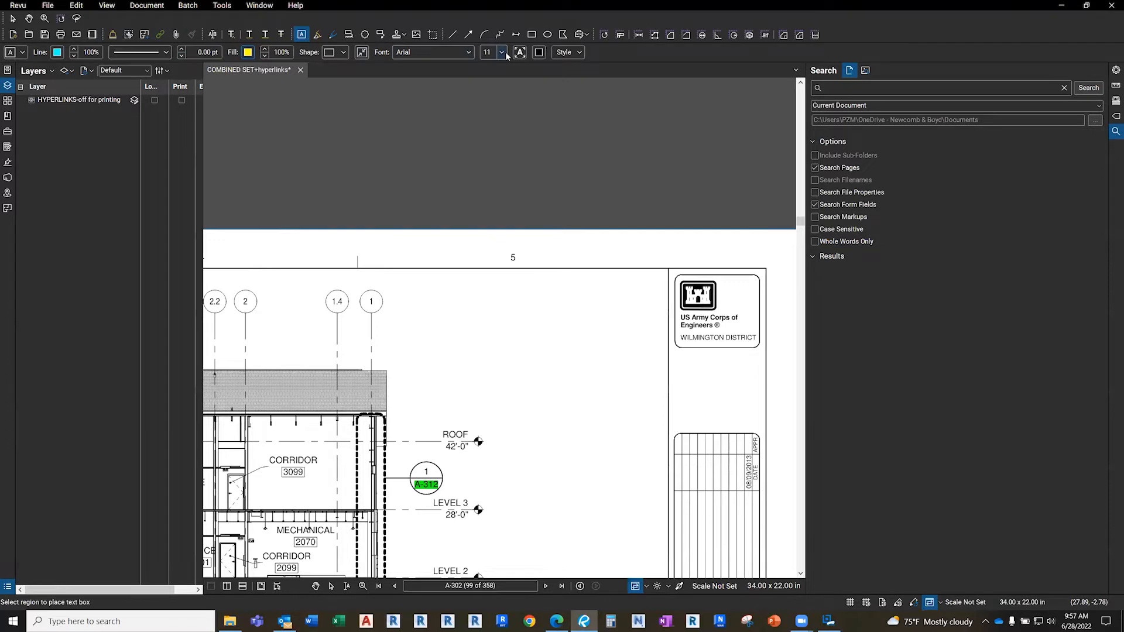
# Add the text "CLICK HERE TO JUMP TO DRAWING INDEX" above A-302's upper-right border, fitting the box to it and aligning it with the corner
pyautogui.moveTo(524, 233); pyautogui.dragTo(757, 254)
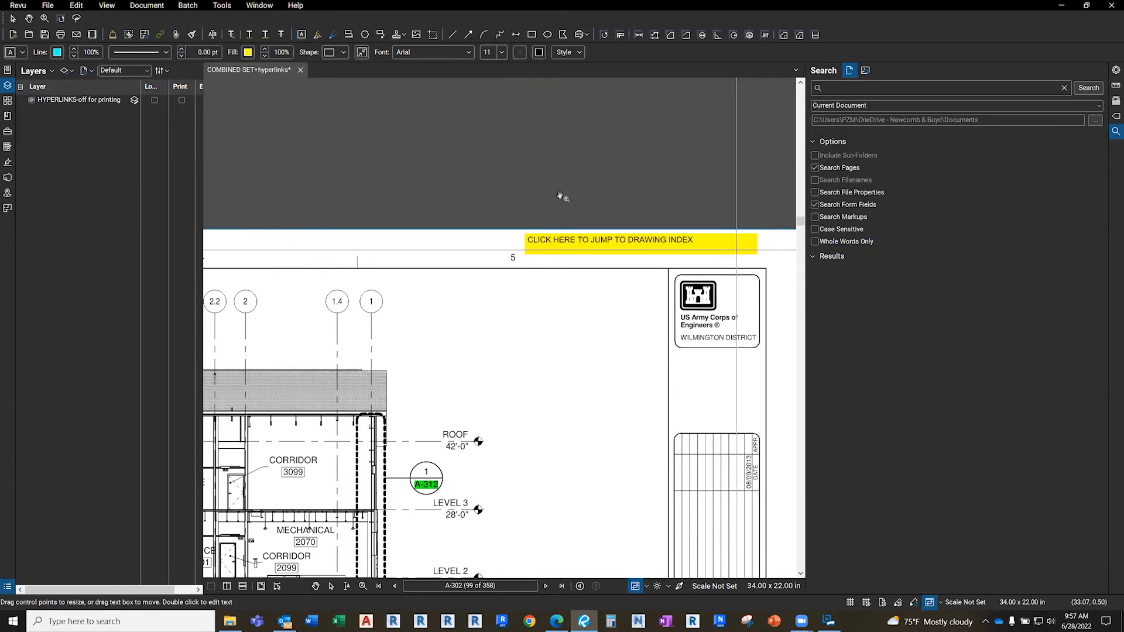
pyautogui.click(703, 255)
pyautogui.moveTo(704, 254); pyautogui.dragTo(703, 249)
pyautogui.moveTo(631, 244); pyautogui.dragTo(692, 247)
# Apply the yellow jump-to-index text box on A-302 to all pages (1 - 358)
pyautogui.rightClick(693, 248)
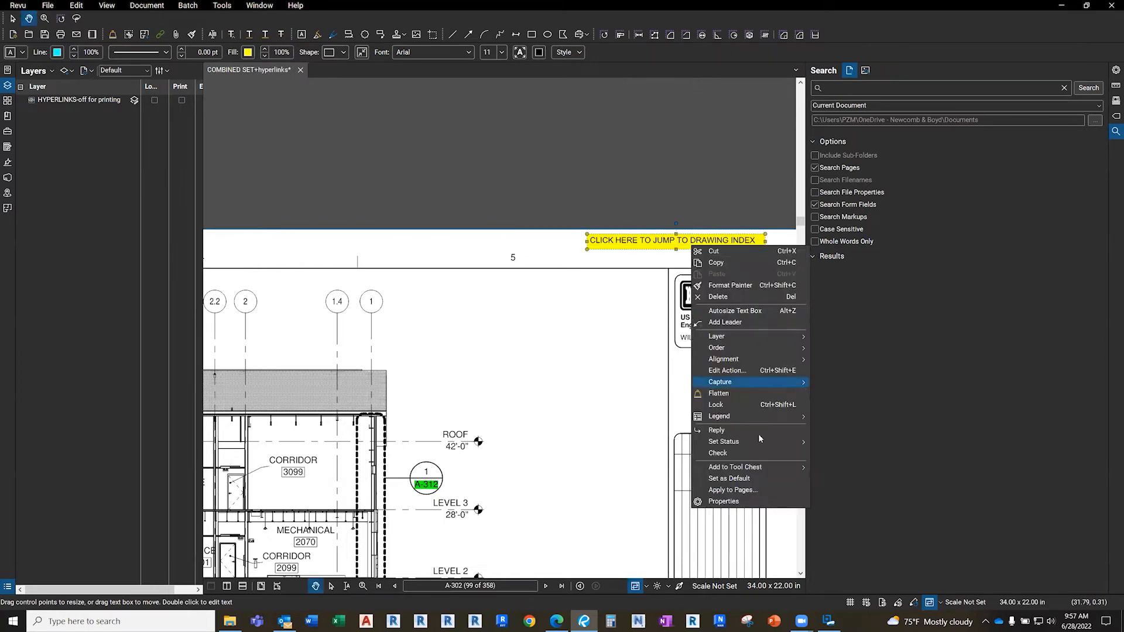
pyautogui.click(754, 490)
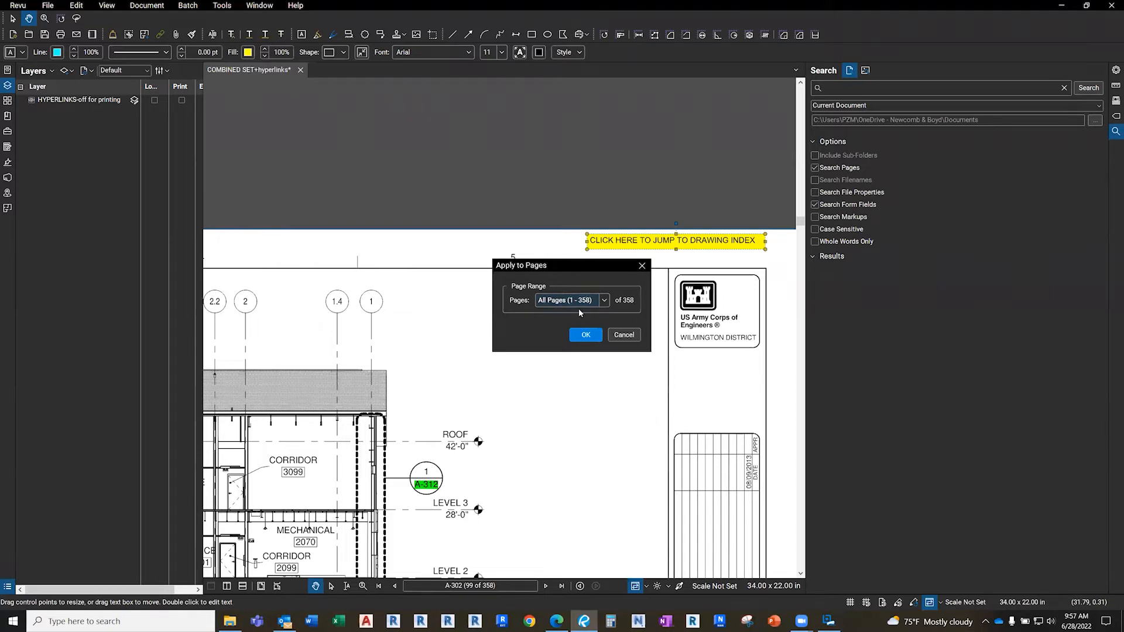
pyautogui.click(586, 335)
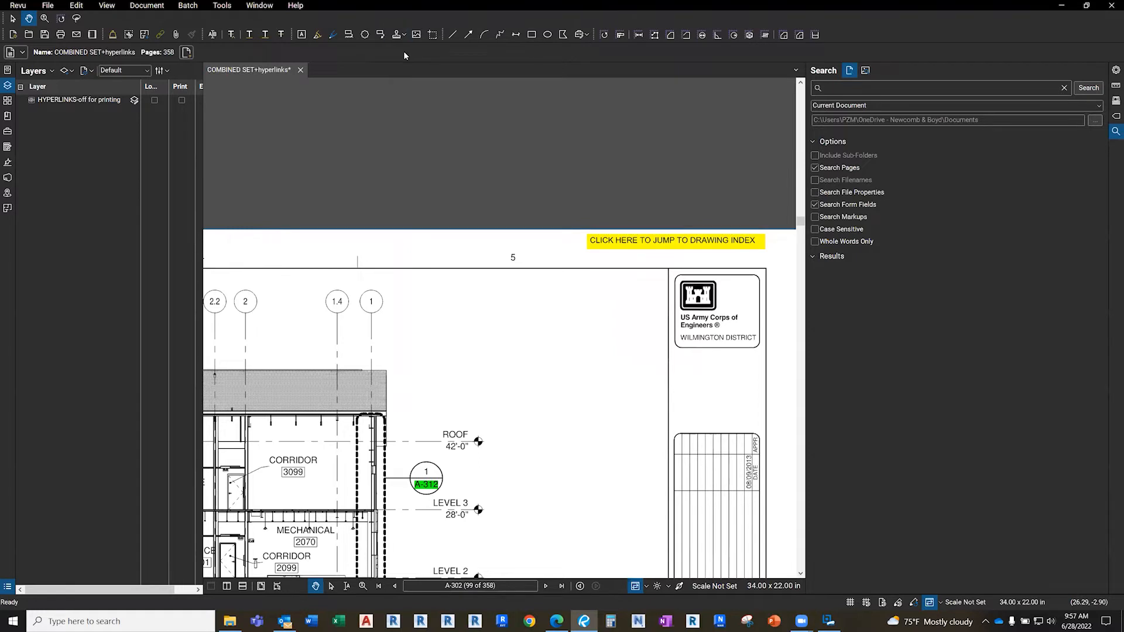
# Place a hyperlink over the jump-to-index text that jumps to page 2 at Fit Page scale, and apply it to all pages
pyautogui.click(221, 6)
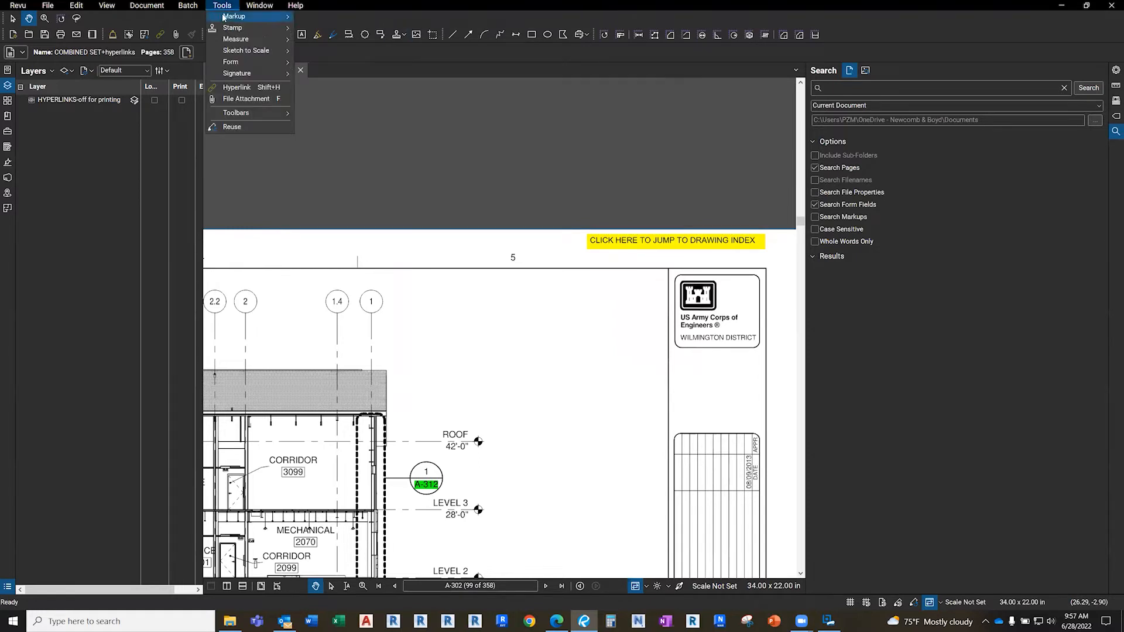
pyautogui.click(234, 89)
pyautogui.moveTo(699, 245); pyautogui.dragTo(774, 234)
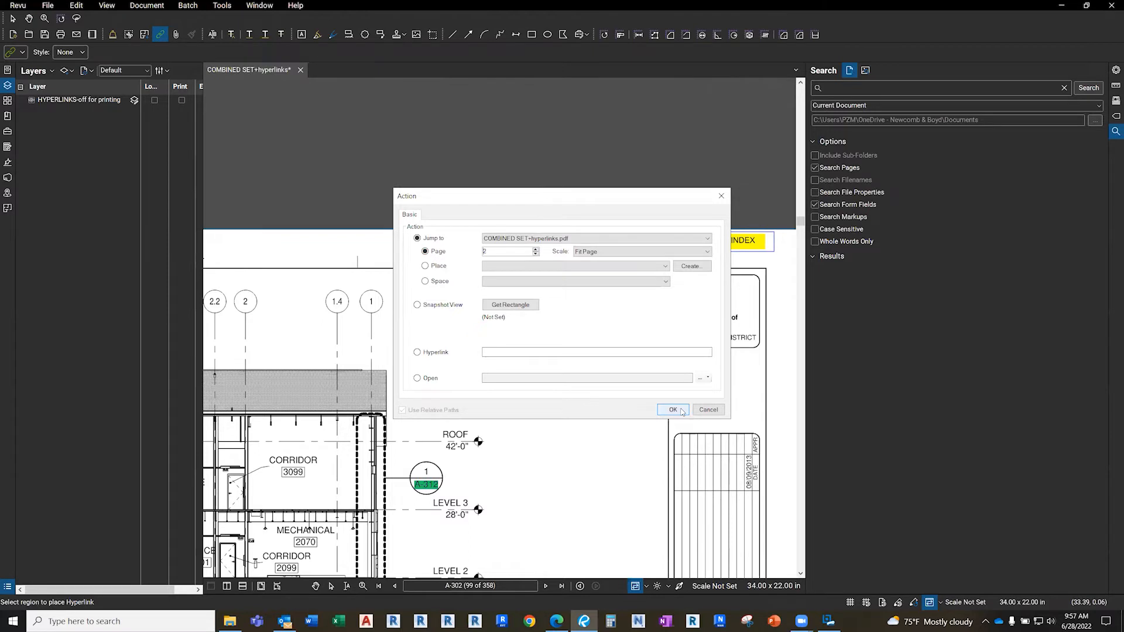
pyautogui.click(682, 410)
pyautogui.rightClick(771, 242)
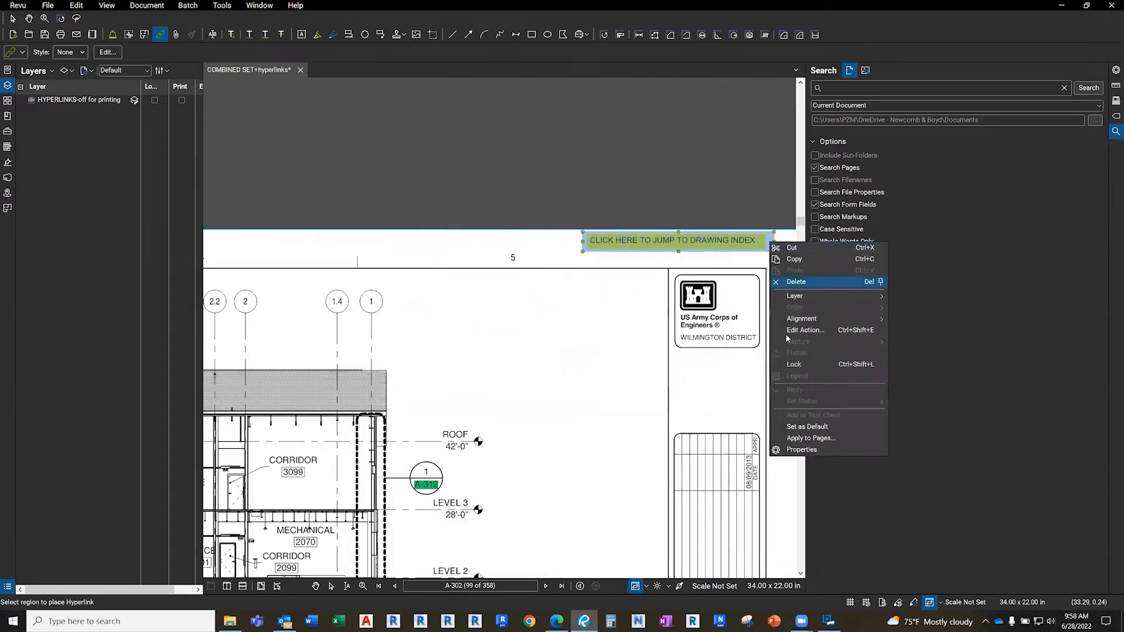
pyautogui.click(800, 438)
pyautogui.click(585, 334)
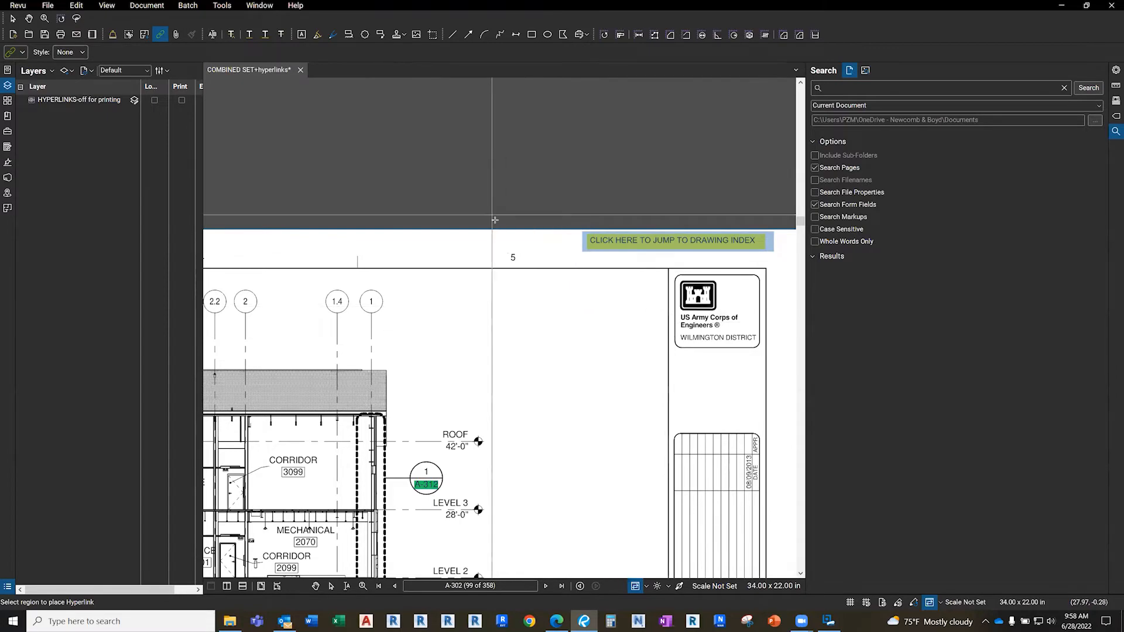
pyautogui.press('Escape')
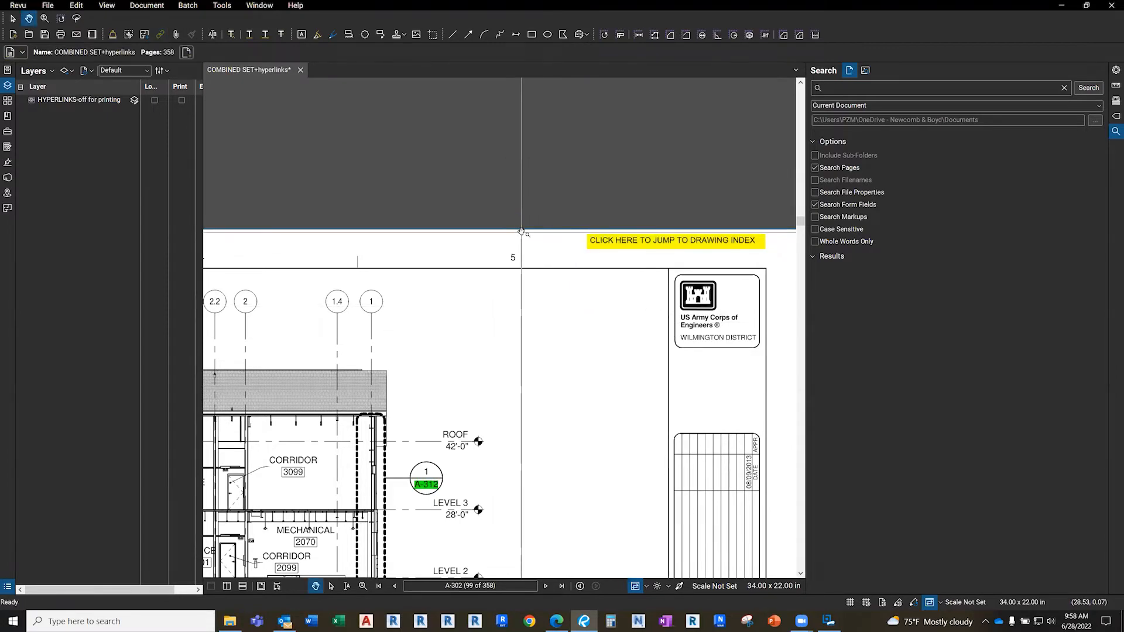
# Test the new index link from A-302, then open roof plan A-110 from the index and return through its index link
pyautogui.click(640, 247)
pyautogui.scroll(3, 493, 300)
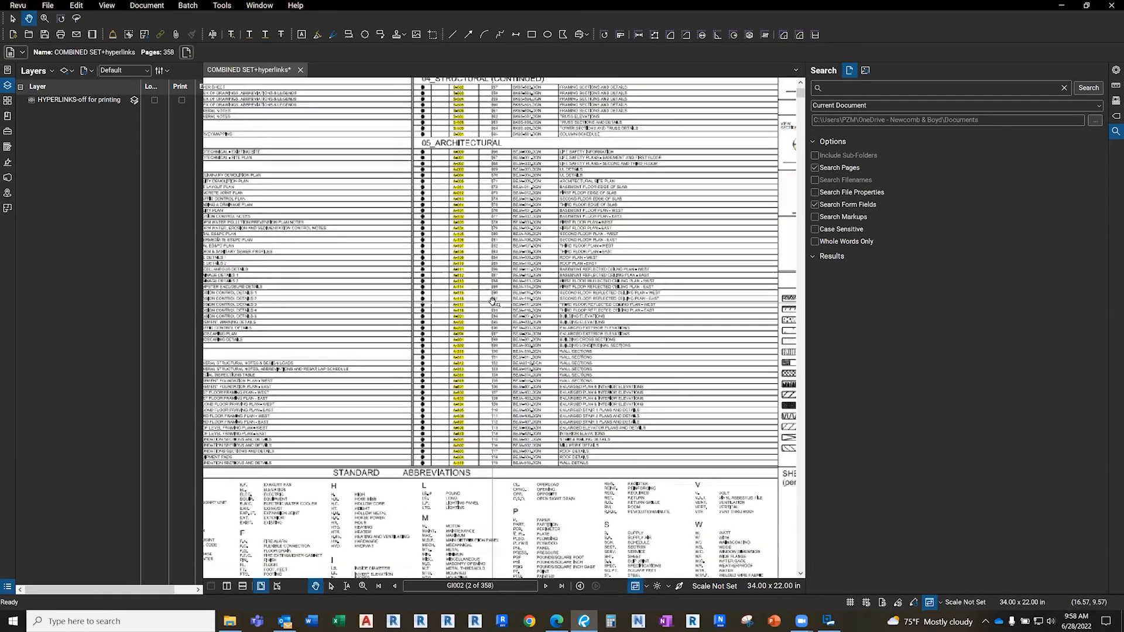
pyautogui.scroll(3, 492, 301)
pyautogui.click(510, 238)
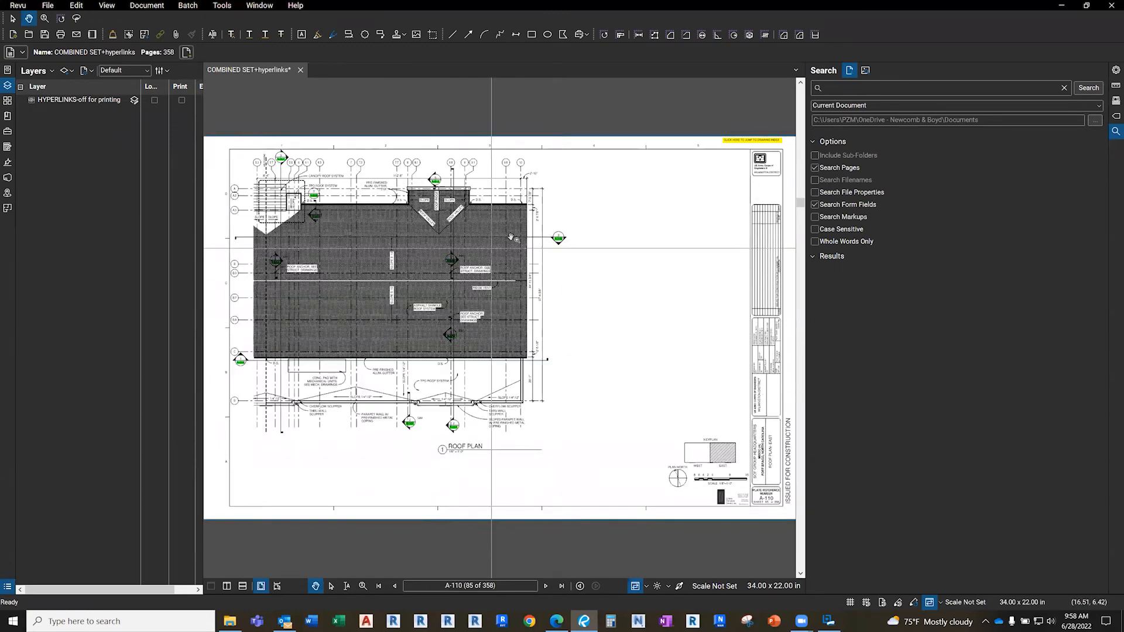
pyautogui.click(751, 139)
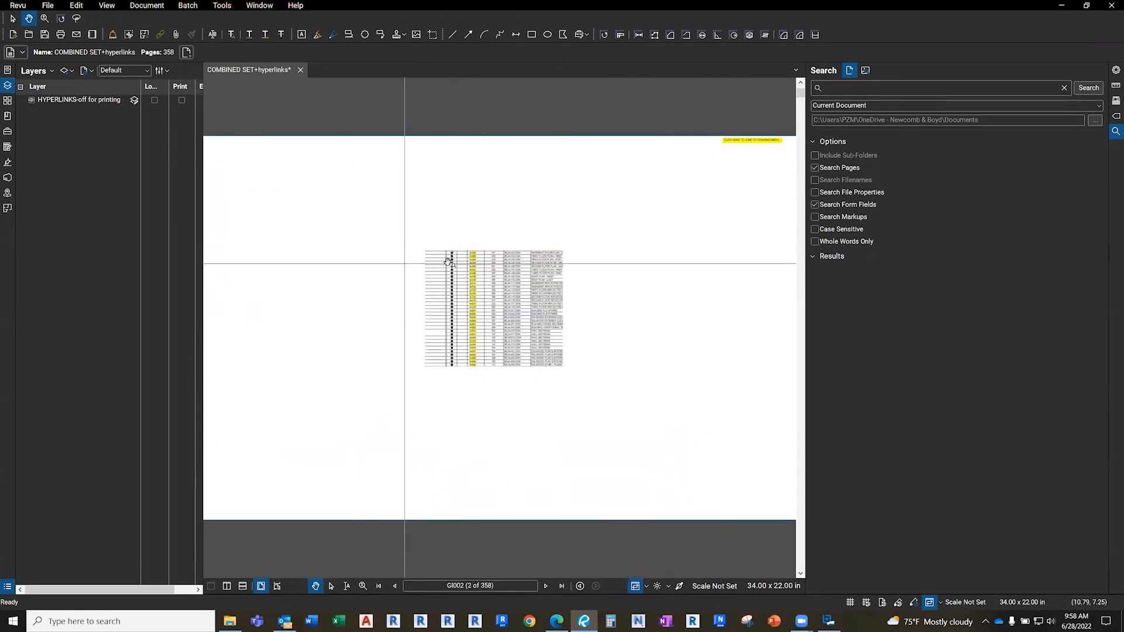
# Open framing plan S-104 from the index, follow its match-line link to S-103, and return through the index link
pyautogui.scroll(3, 447, 265)
pyautogui.click(556, 364)
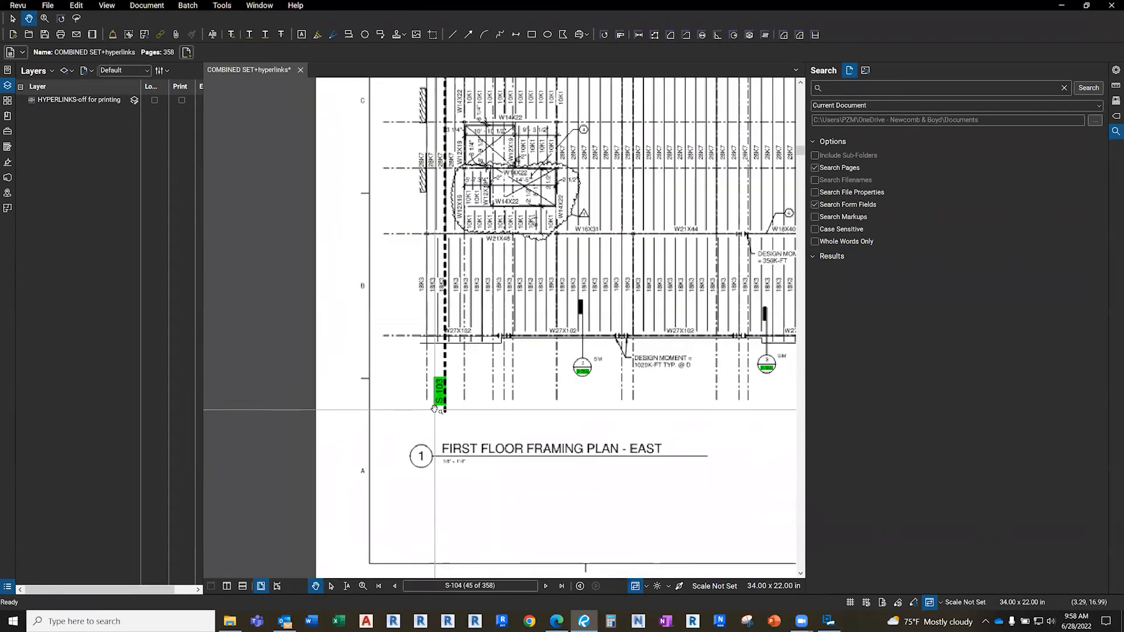
pyautogui.scroll(3, 435, 408)
pyautogui.click(446, 370)
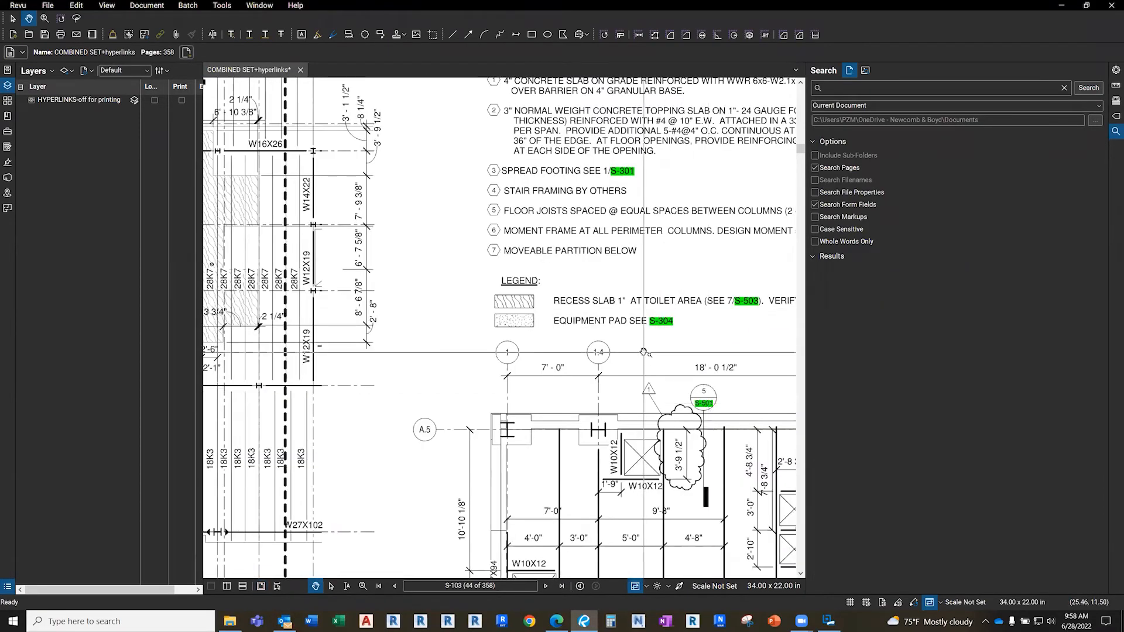
pyautogui.scroll(-5, 561, 294)
pyautogui.scroll(-1, 561, 293)
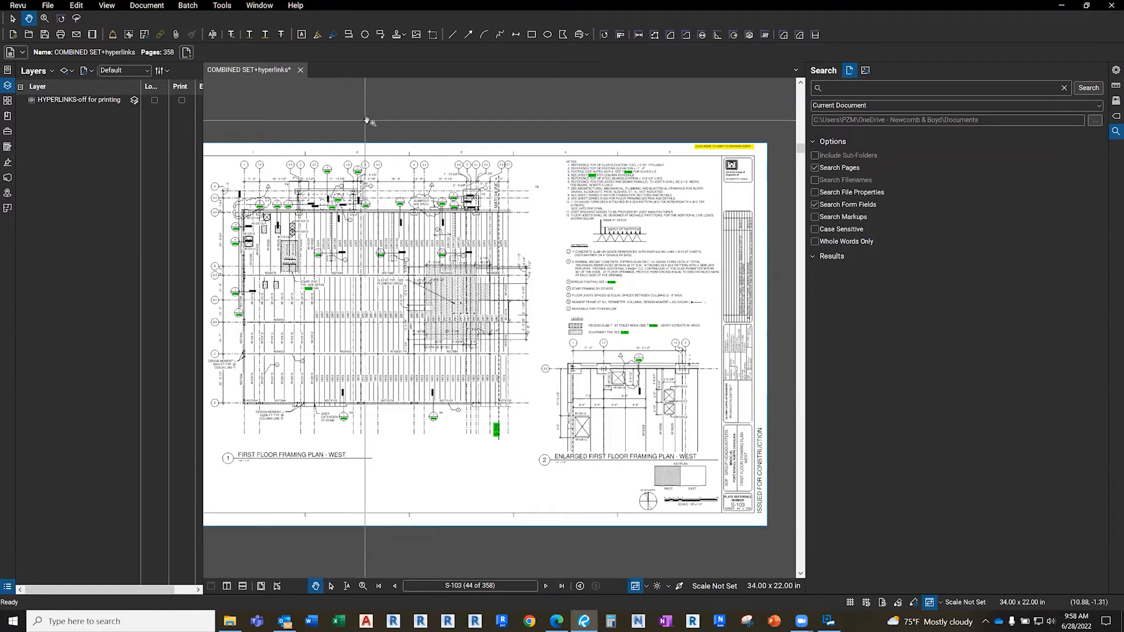
pyautogui.click(726, 146)
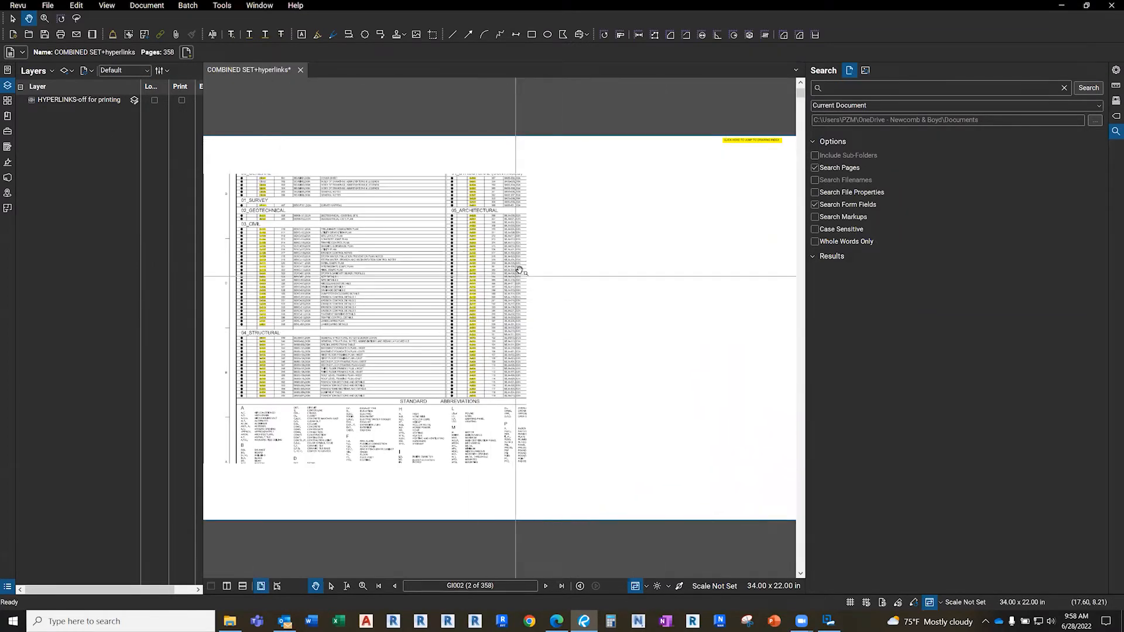
# Open HVAC plan M-105 from the mechanical list on index sheet GI003 and examine its VAV tags
pyautogui.click(546, 586)
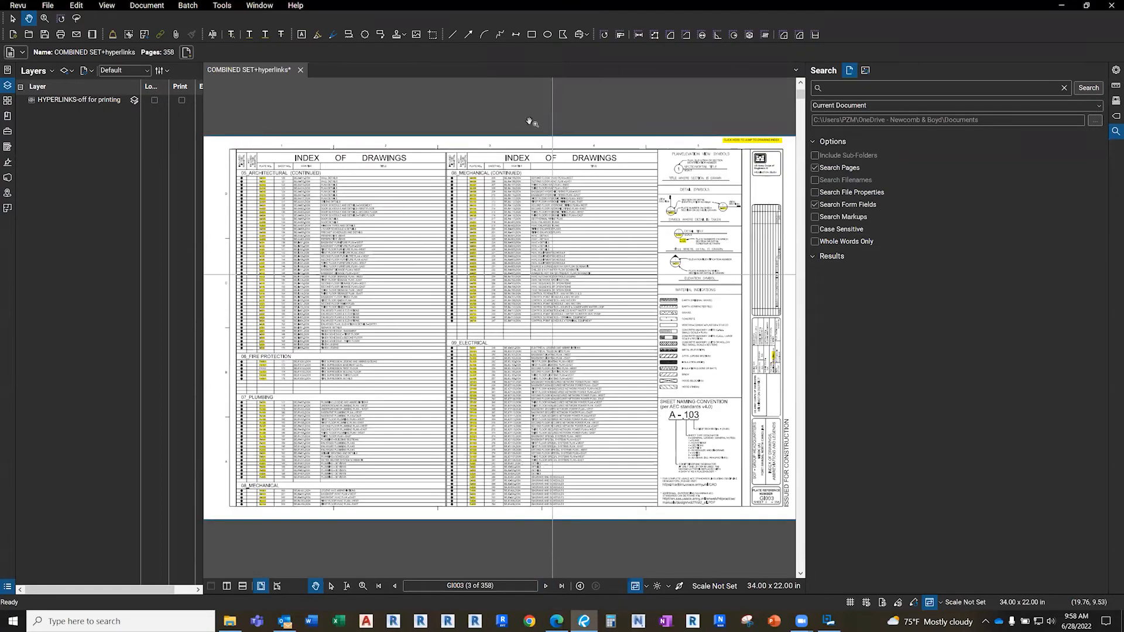
pyautogui.scroll(5, 497, 225)
pyautogui.moveTo(549, 189); pyautogui.dragTo(498, 227)
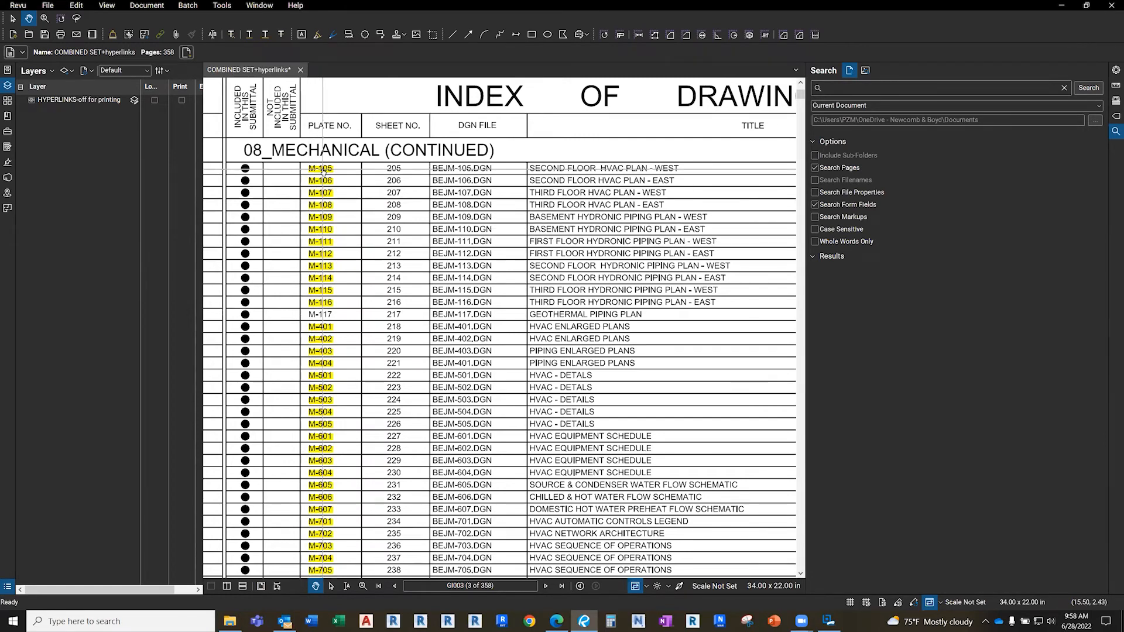
pyautogui.click(322, 168)
pyautogui.scroll(5, 350, 268)
pyautogui.scroll(3, 445, 258)
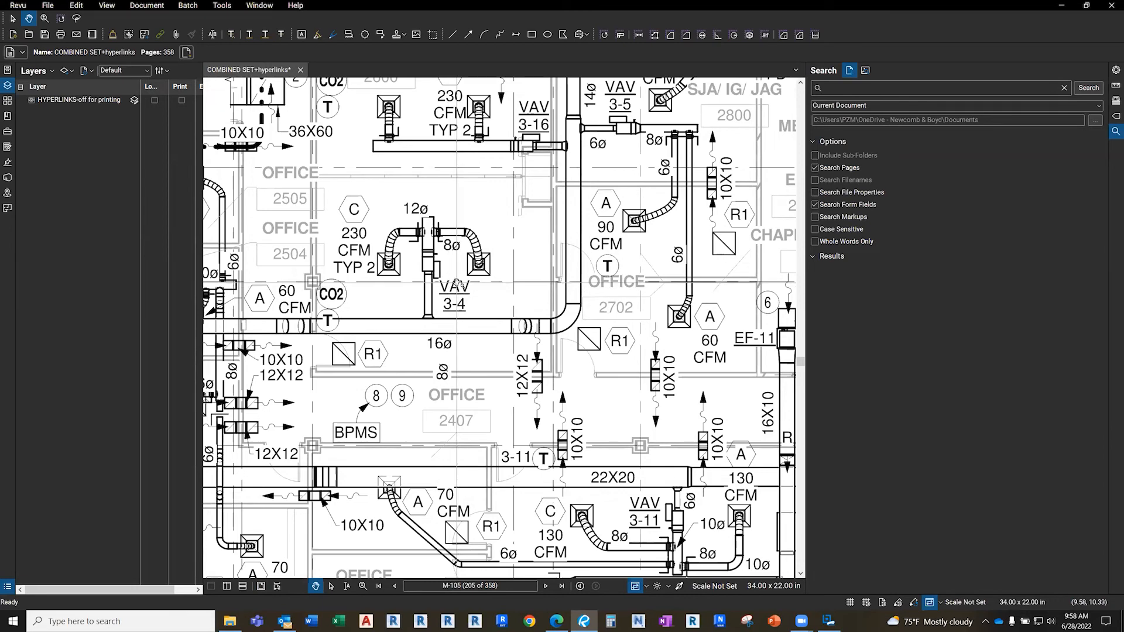
# Search the current document for VAV and look through the listed results
pyautogui.click(1113, 134)
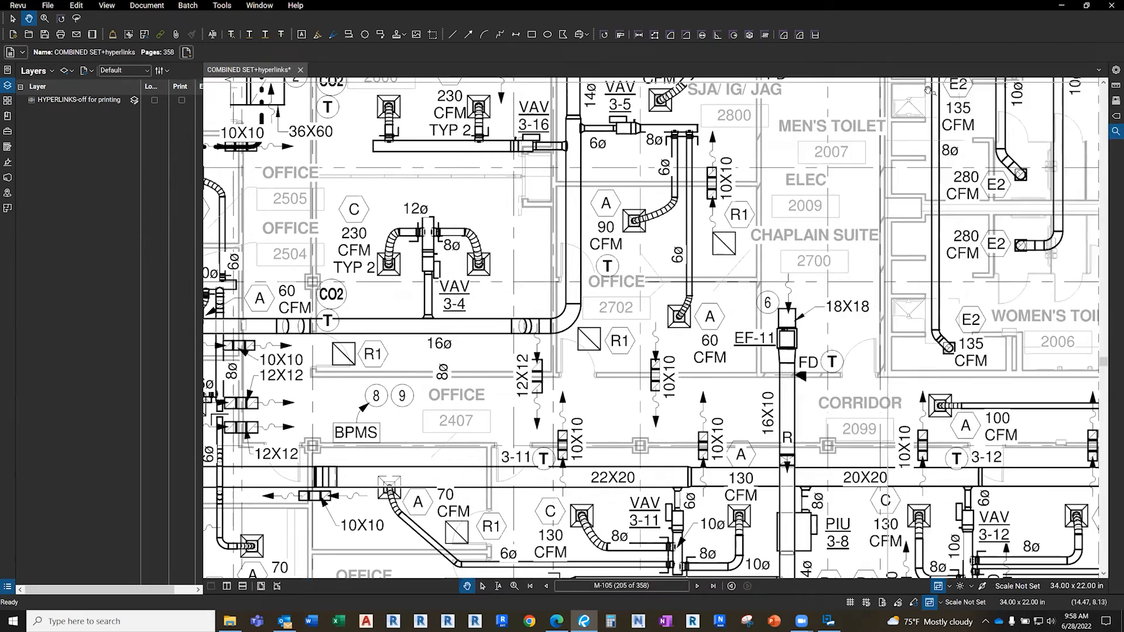
pyautogui.click(1114, 132)
pyautogui.click(889, 86)
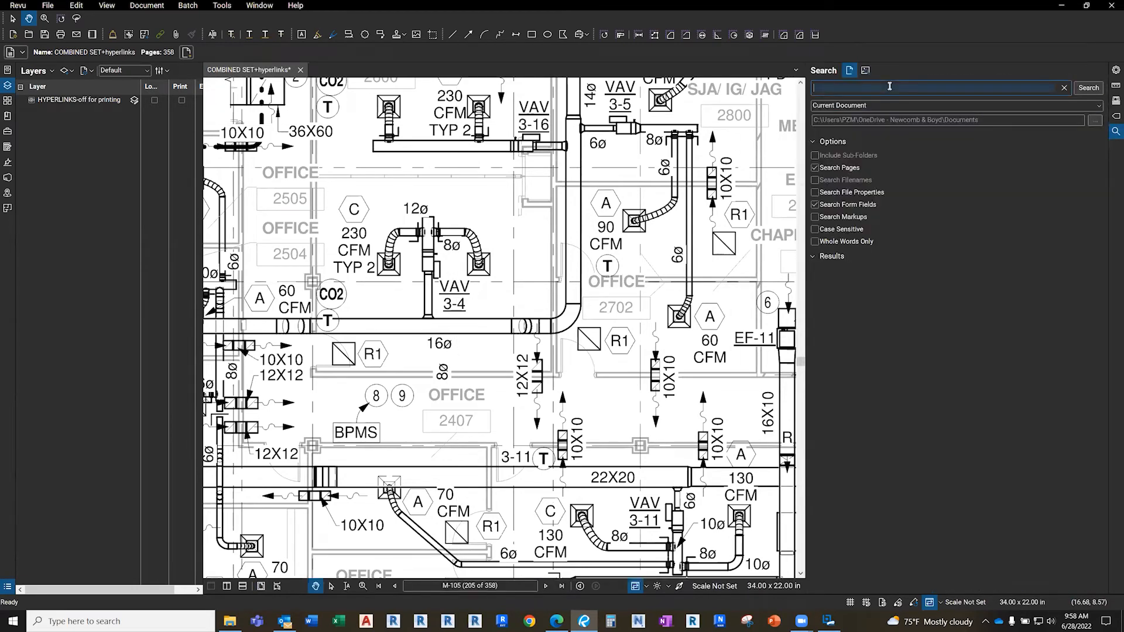
pyautogui.write('va')
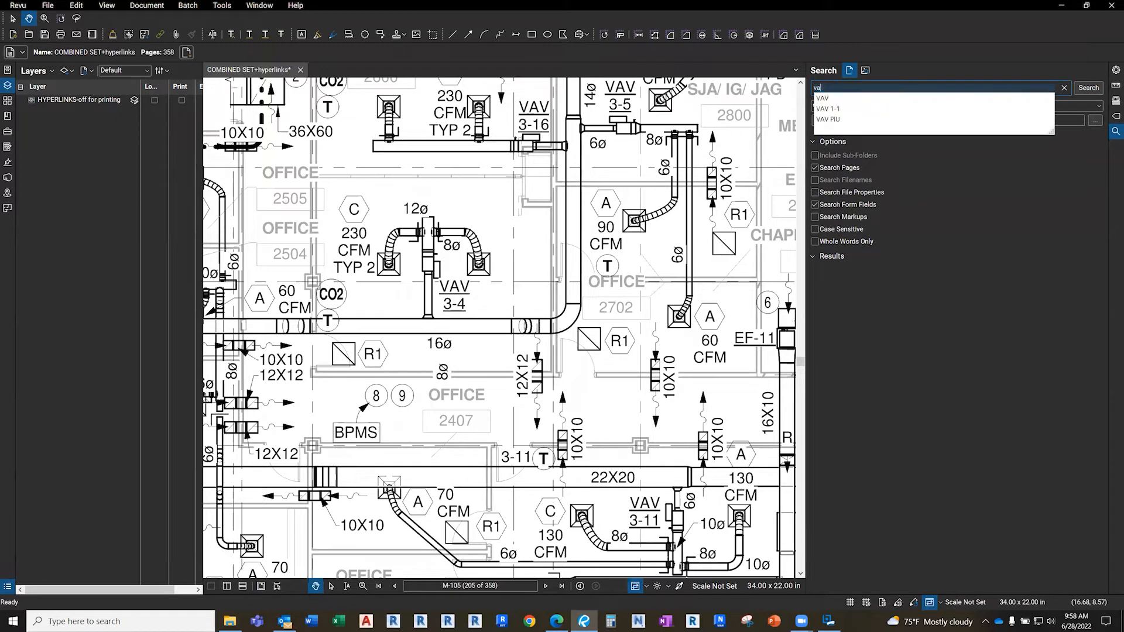
pyautogui.press('BackSpace')
pyautogui.press('BackSpace')
pyautogui.write('v')
pyautogui.press('BackSpace')
pyautogui.press('BackSpace')
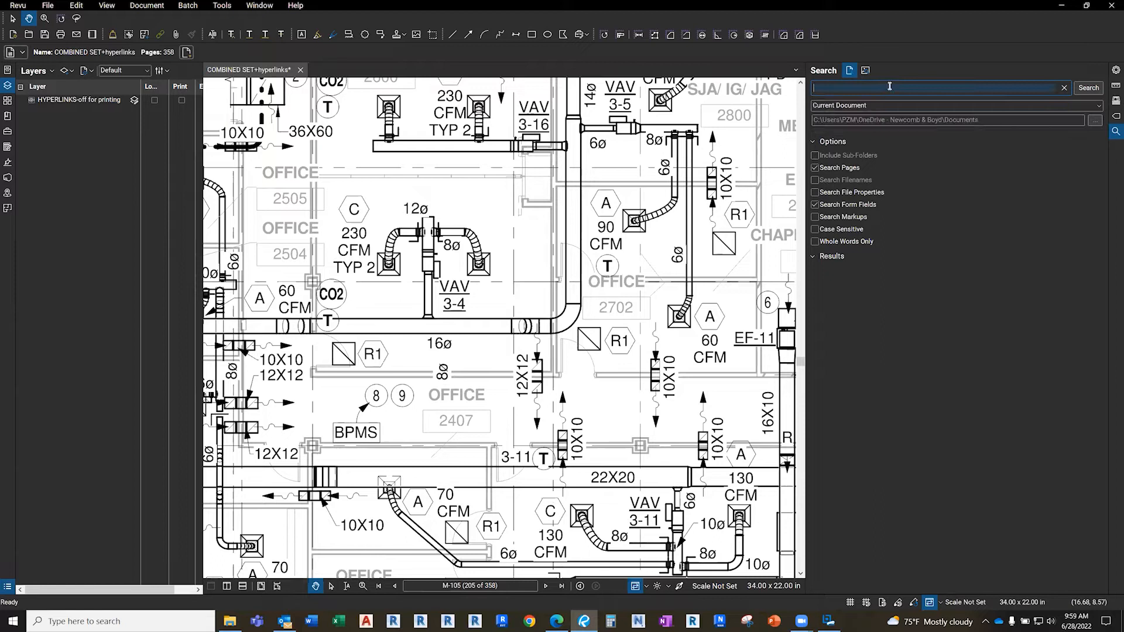
pyautogui.write('v')
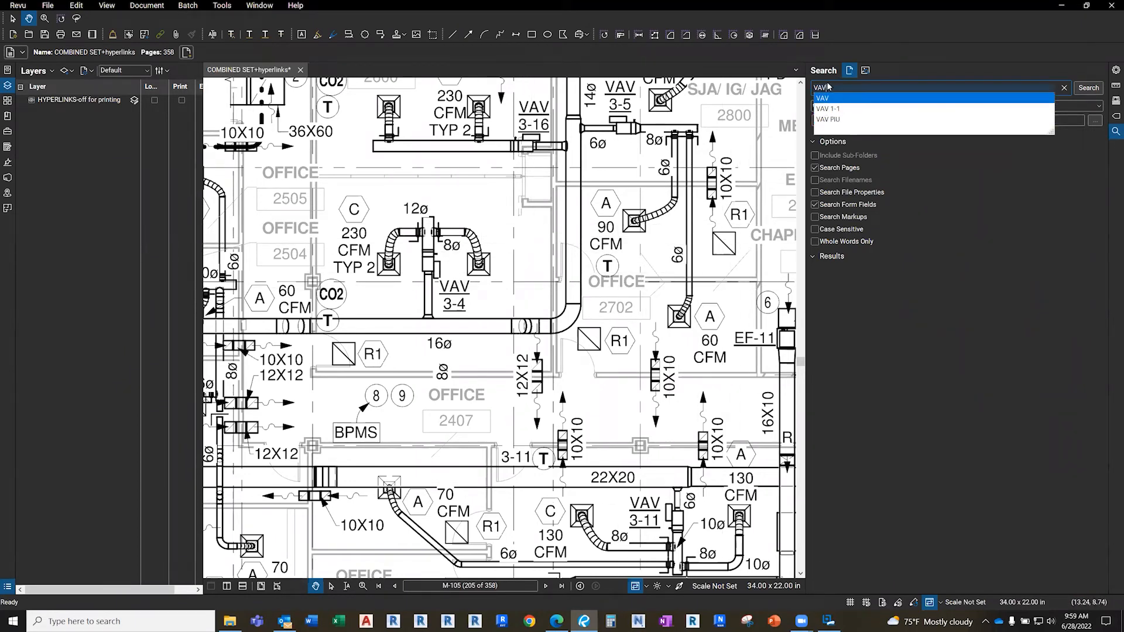
pyautogui.click(1089, 88)
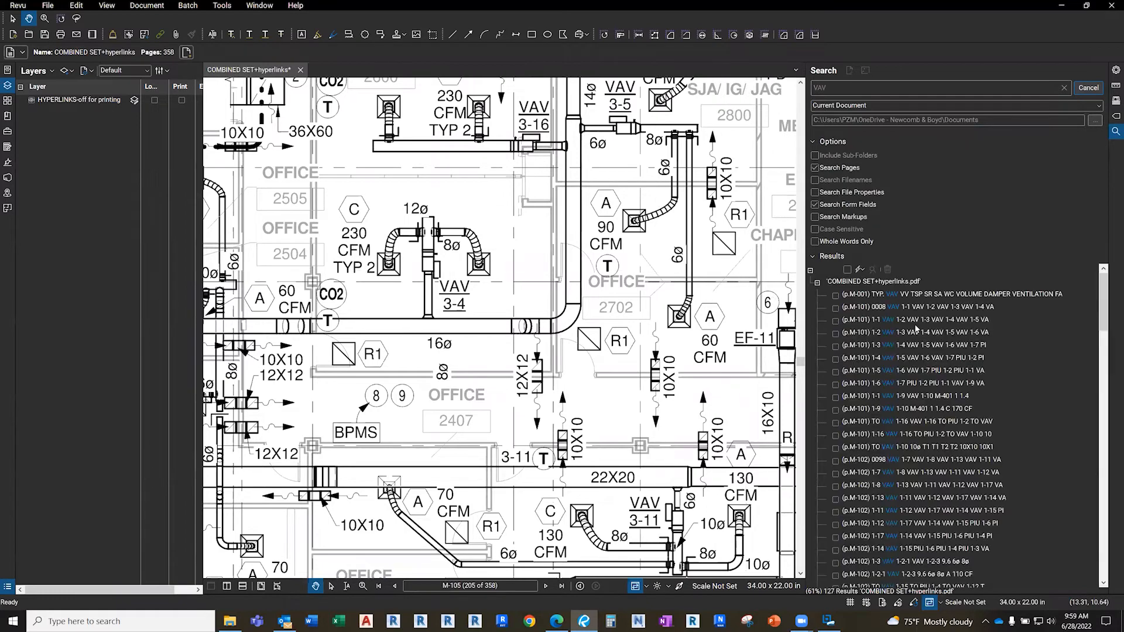
pyautogui.scroll(-7, 902, 351)
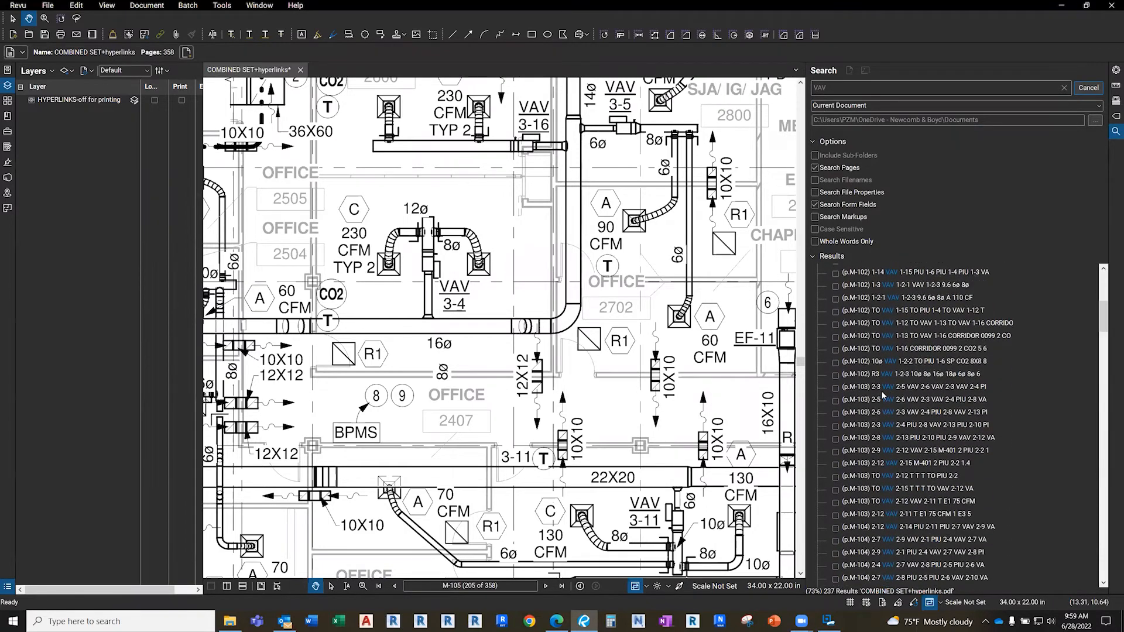
pyautogui.scroll(8, 922, 394)
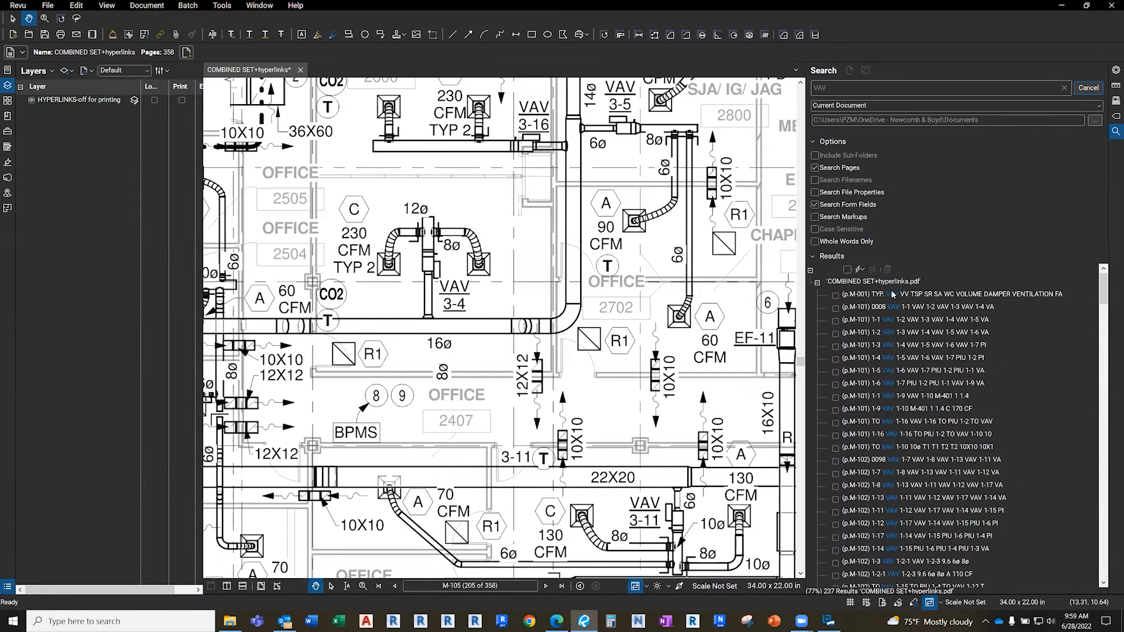
pyautogui.click(863, 270)
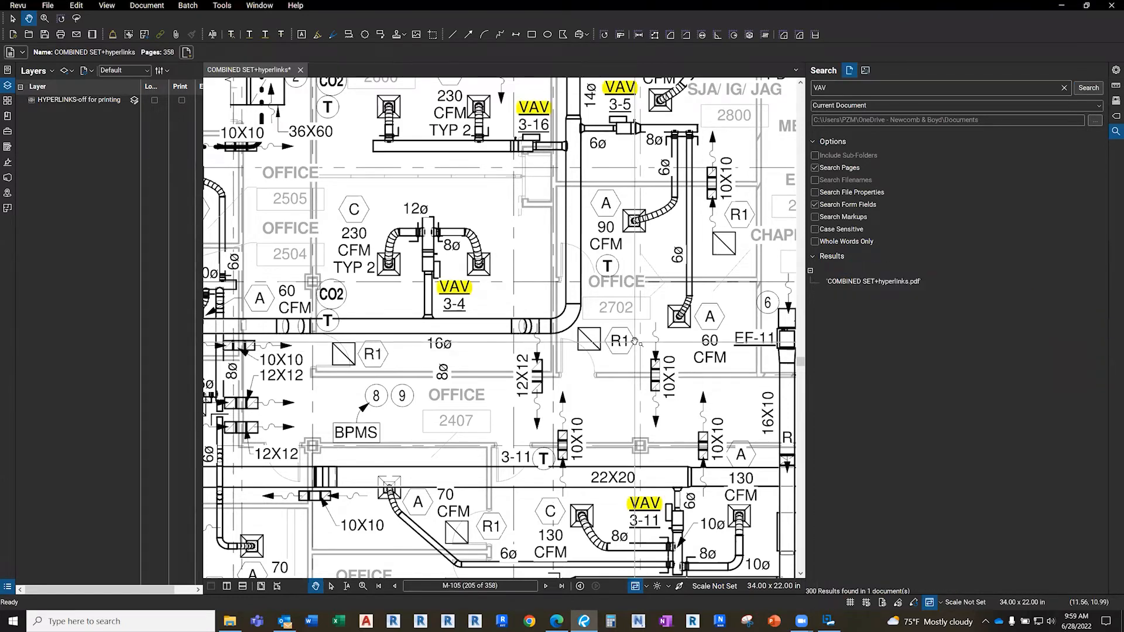
# Rerun the VAV search, check all results, and start hyperlinking the checked ones
pyautogui.click(1089, 88)
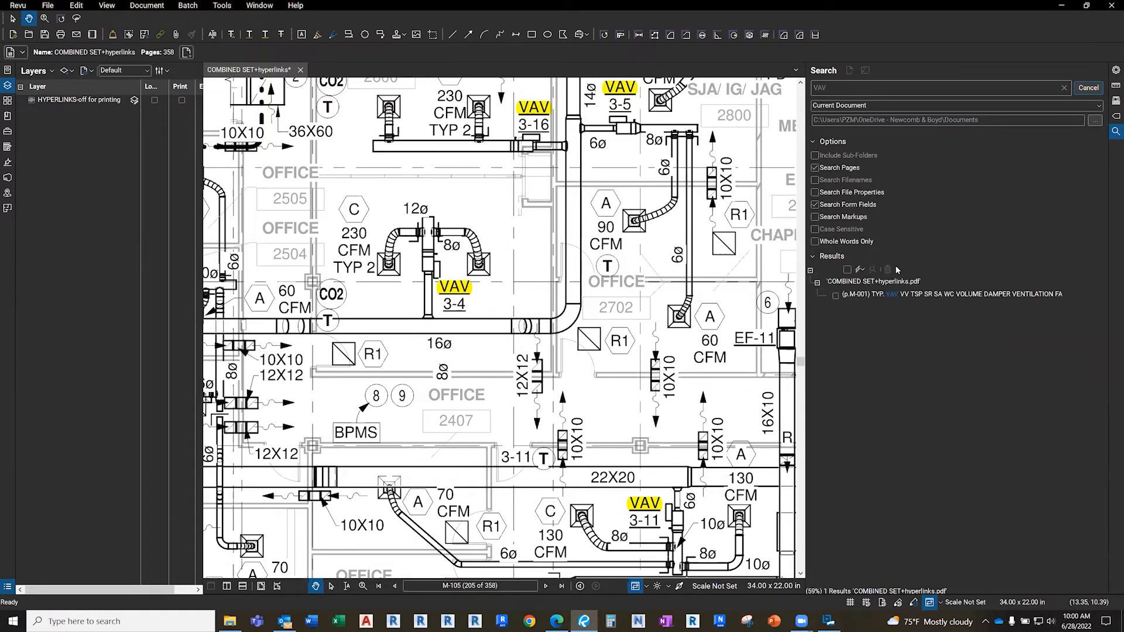
pyautogui.click(847, 270)
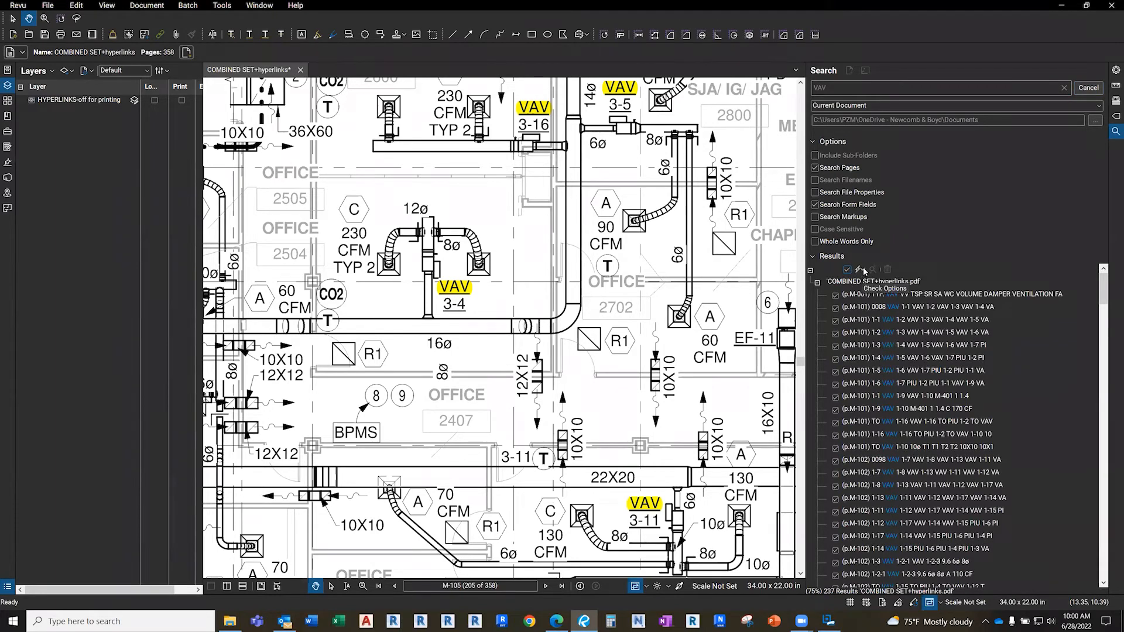
pyautogui.click(860, 270)
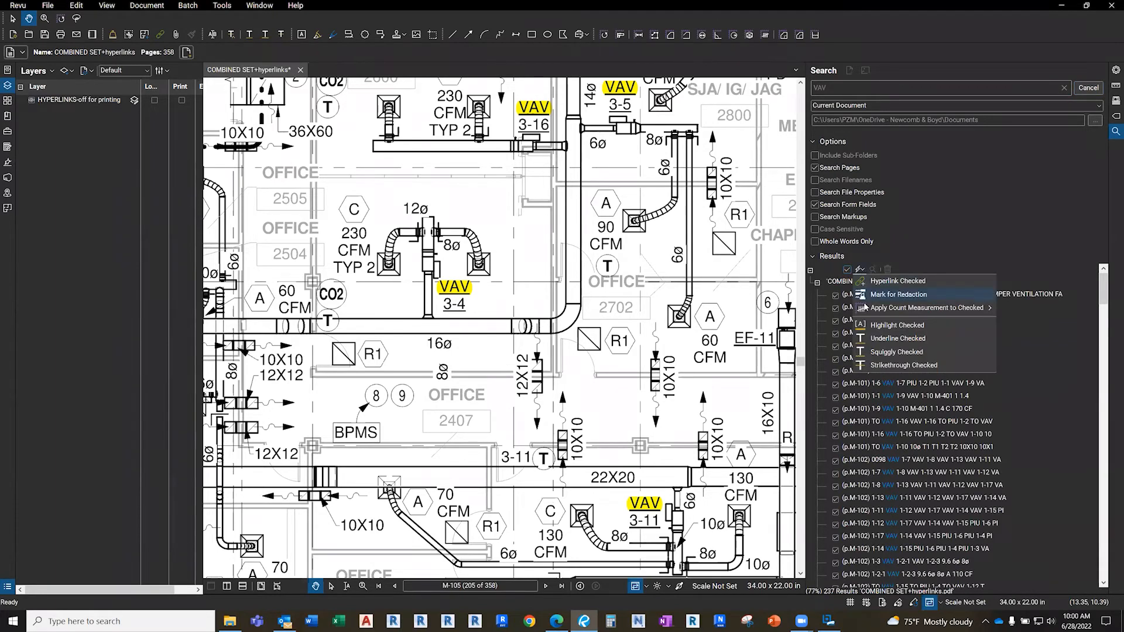
pyautogui.click(894, 281)
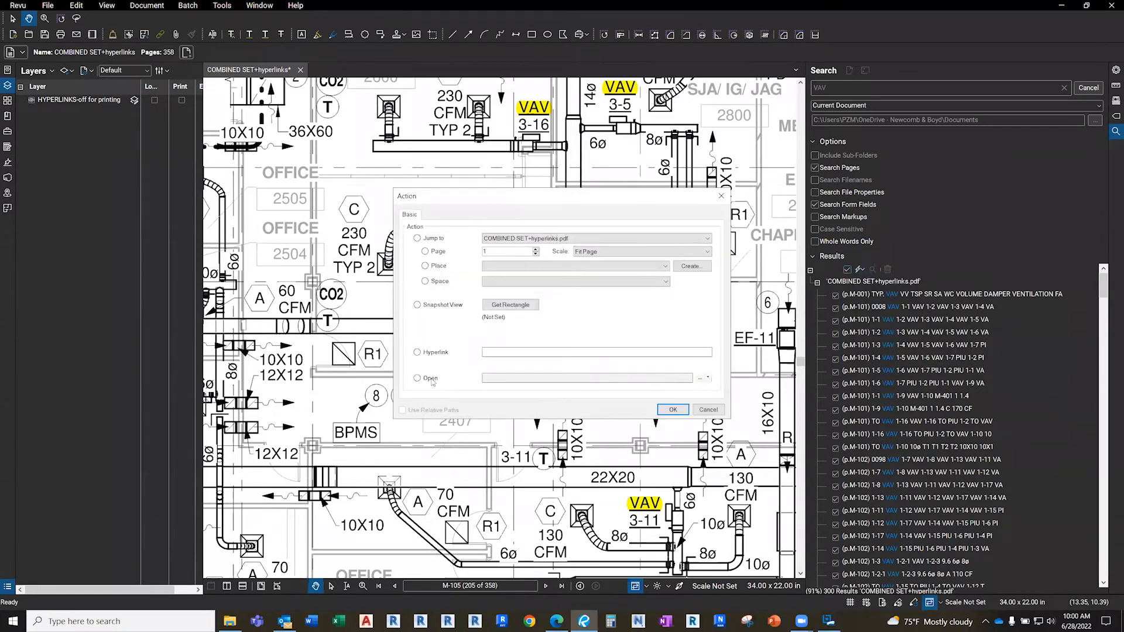
# Make the checked VAV results open AHU-1.pdf from the 01_PDFS > 04_Metadata > 06_Mechanical folder
pyautogui.click(428, 379)
pyautogui.click(700, 379)
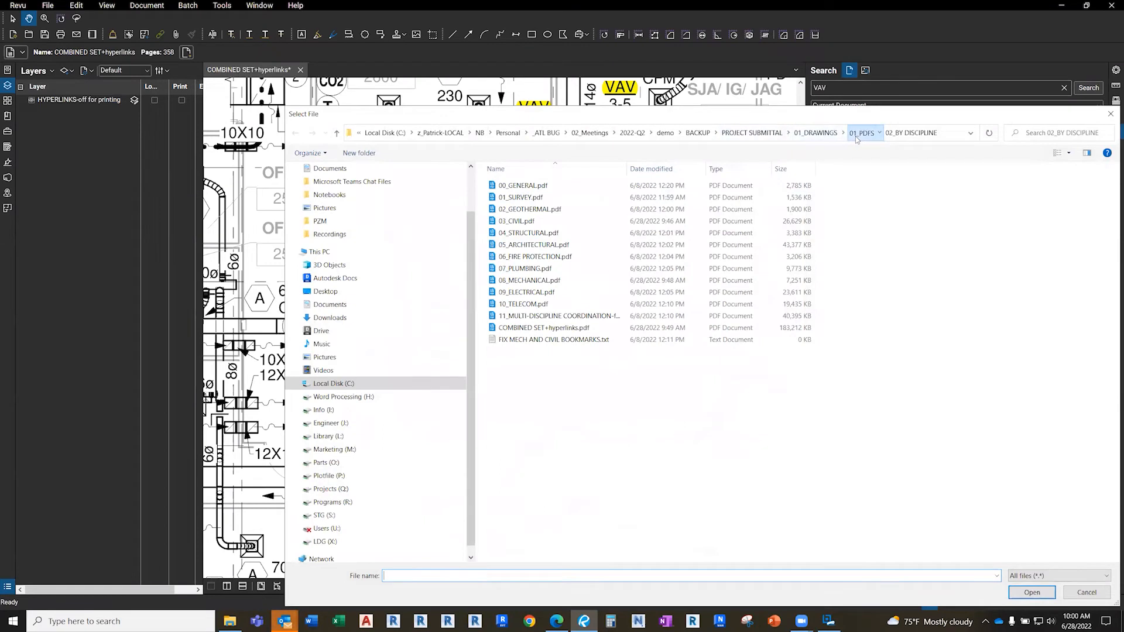
pyautogui.click(861, 132)
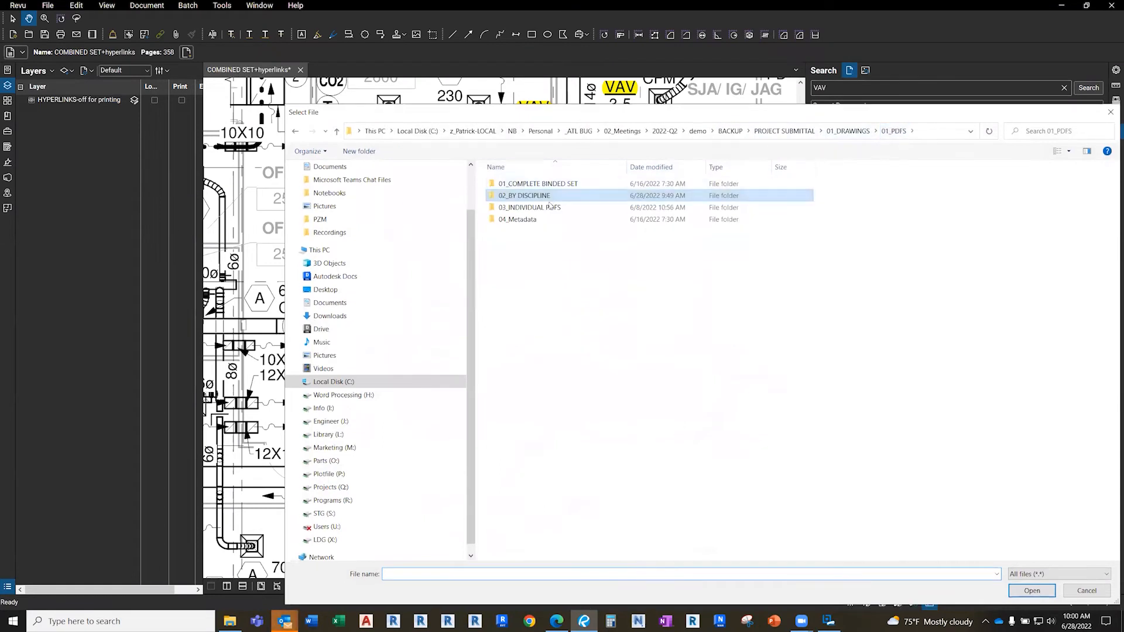
pyautogui.doubleClick(533, 221)
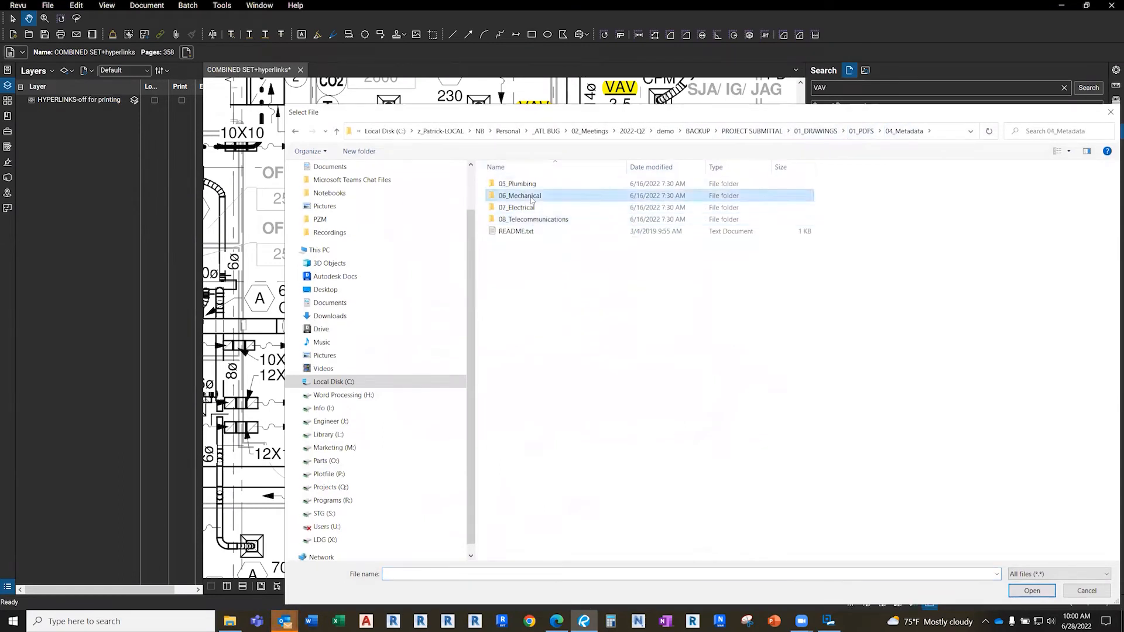
pyautogui.doubleClick(524, 196)
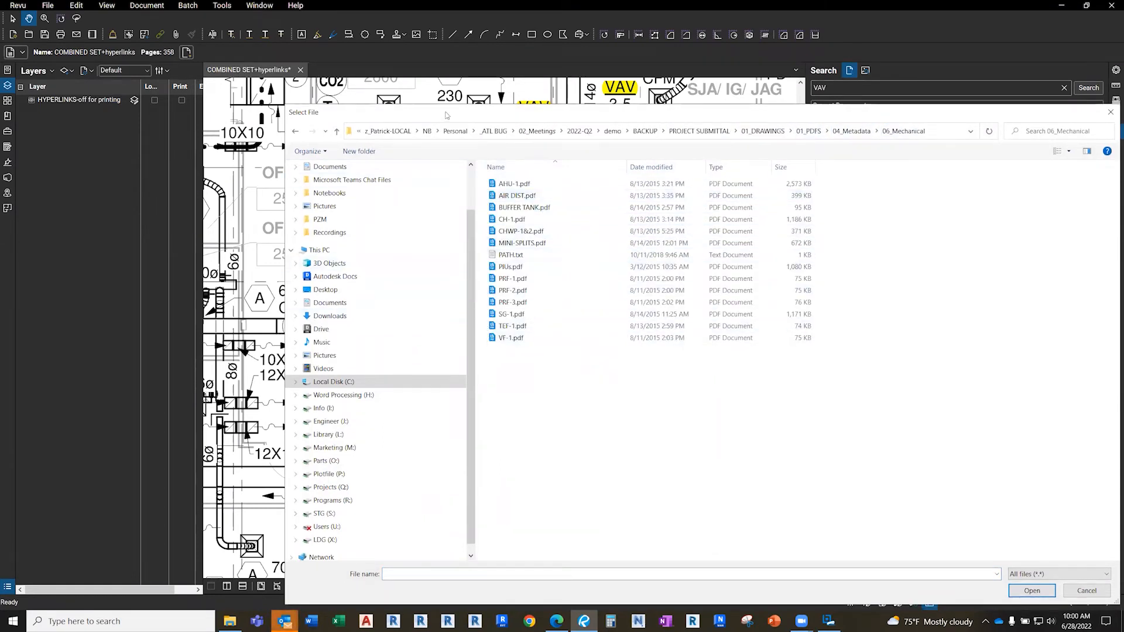
pyautogui.moveTo(448, 114); pyautogui.dragTo(460, 127)
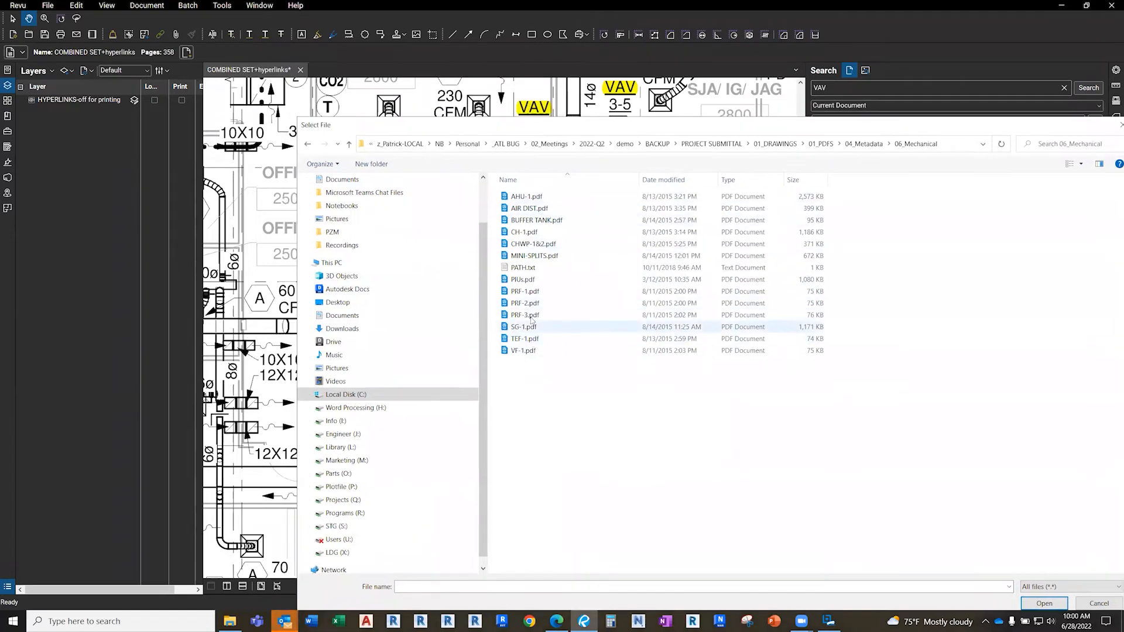
pyautogui.click(537, 198)
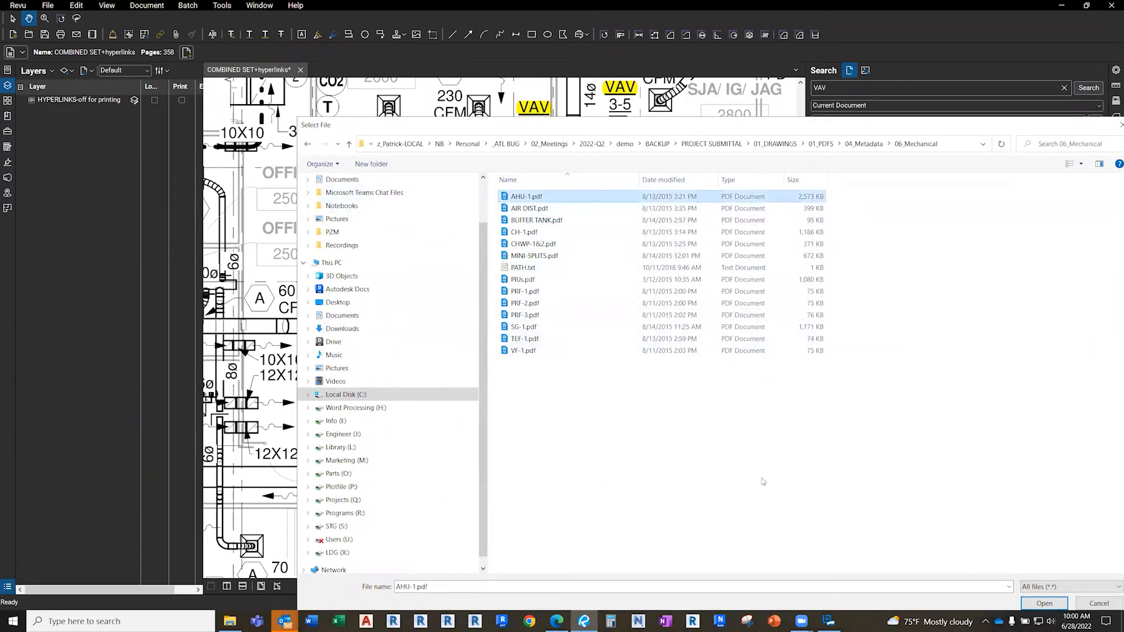
pyautogui.click(1055, 604)
pyautogui.click(669, 408)
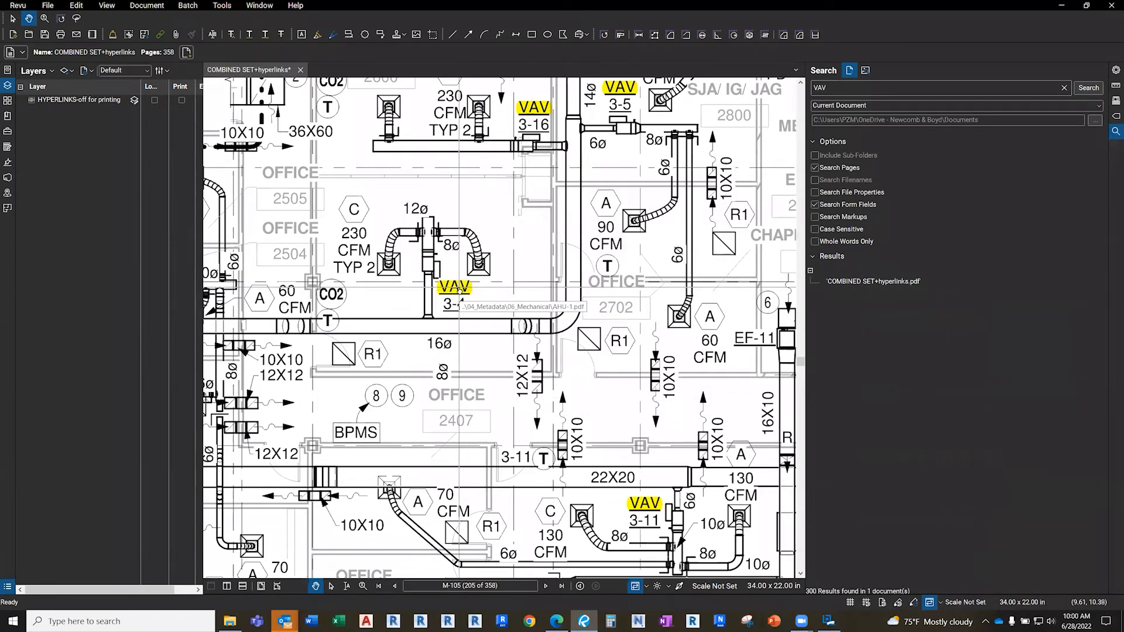
# Follow the VAV 3-4 tag's link to the AHU-1 document, look through its first pages, and close it
pyautogui.click(459, 291)
pyautogui.scroll(-6, 491, 327)
pyautogui.scroll(-12, 492, 328)
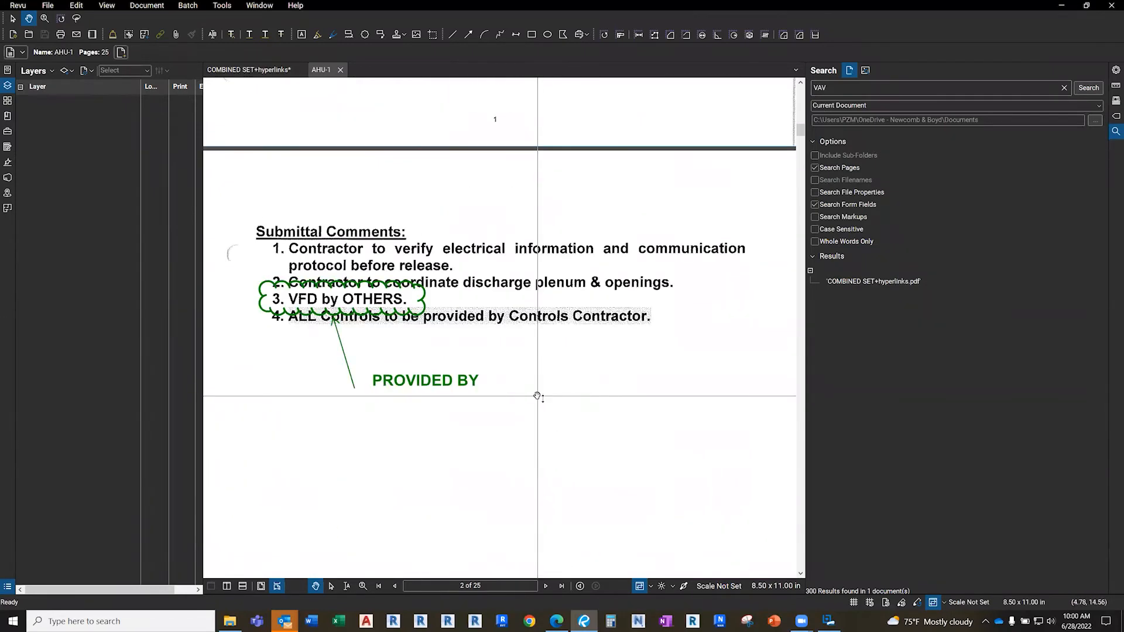
pyautogui.scroll(-4, 537, 396)
pyautogui.click(340, 70)
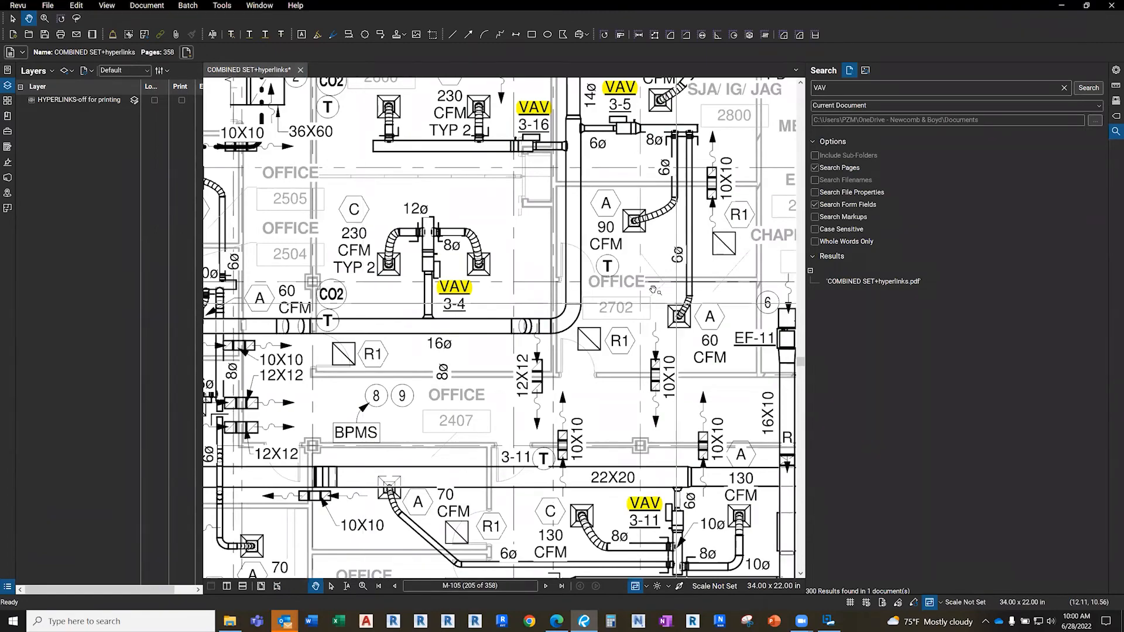
# Follow the M-402 callout on the HVAC plan, hide the search pane, and return through the drawing index link
pyautogui.scroll(-3, 581, 349)
pyautogui.scroll(-3, 581, 349)
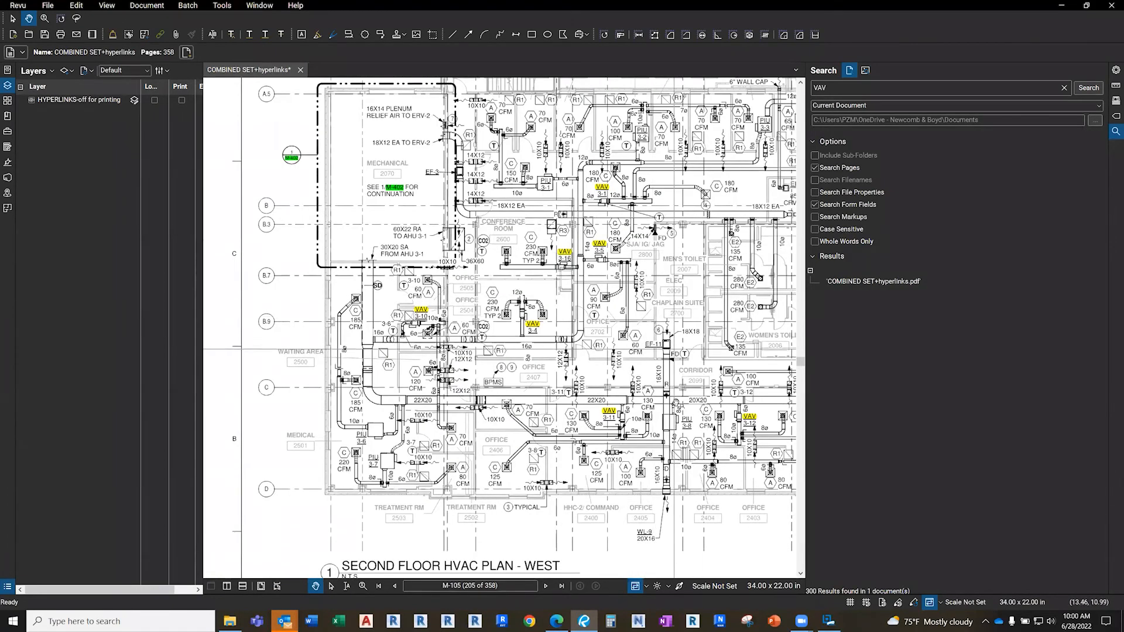
pyautogui.click(290, 157)
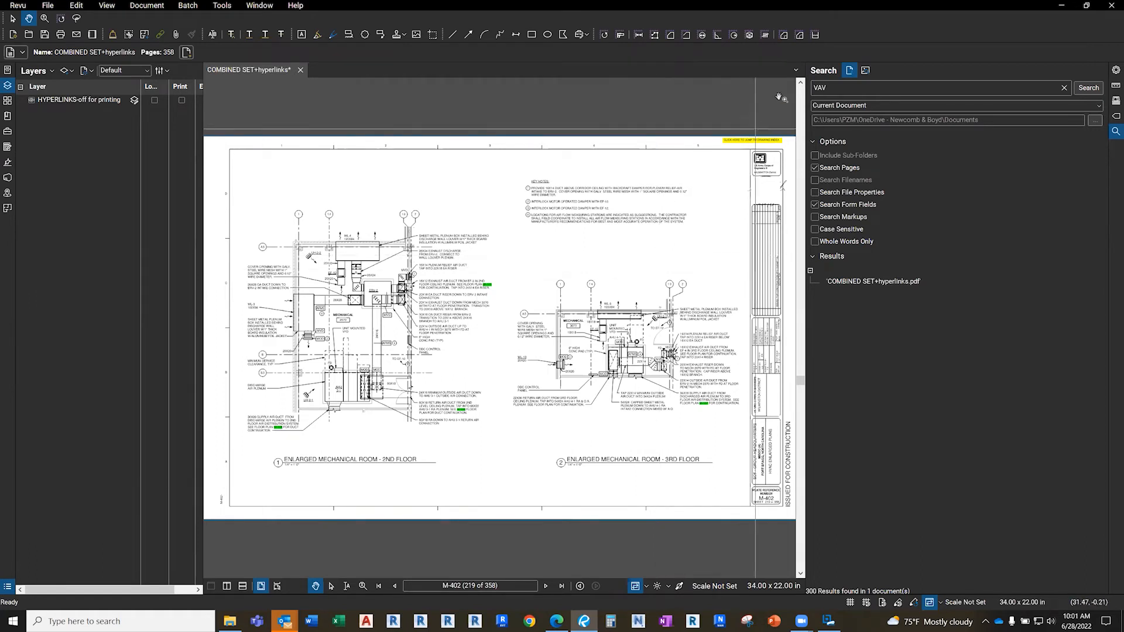
pyautogui.click(1116, 131)
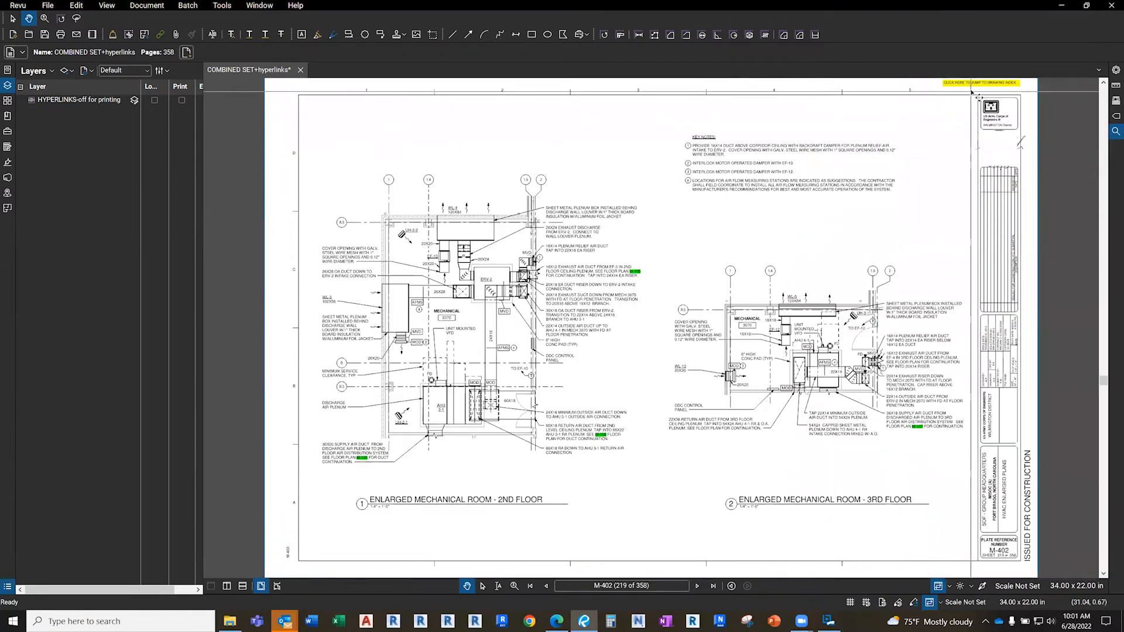
pyautogui.click(981, 83)
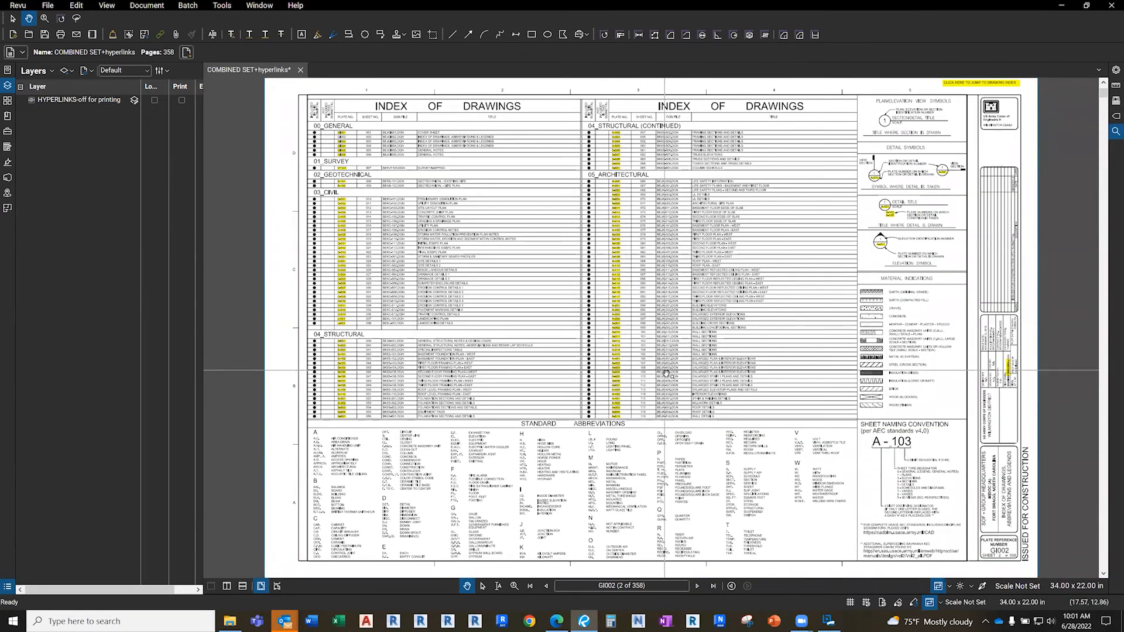
# Go from index sheet GI002 to GI003 and look over its highlighted discipline lists
pyautogui.scroll(3, 785, 422)
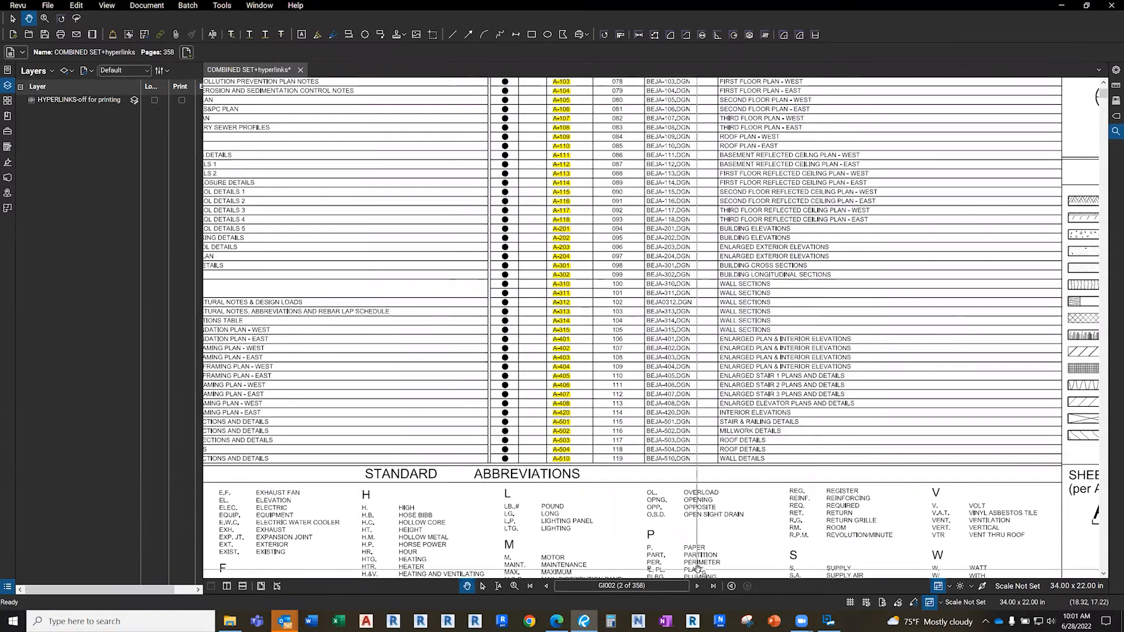
pyautogui.click(698, 586)
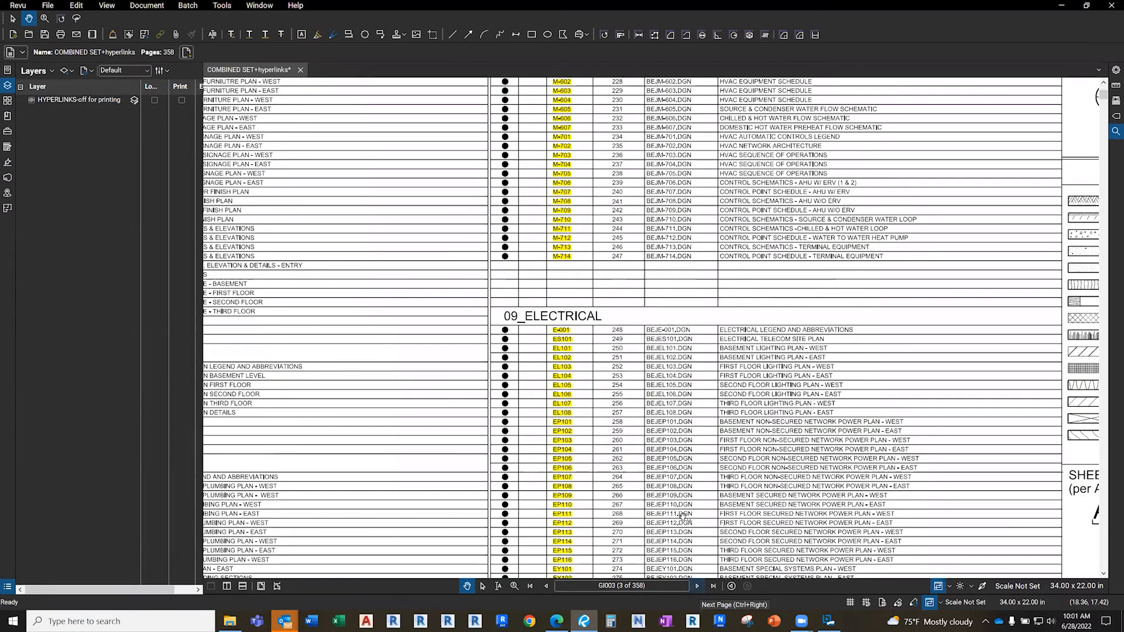
pyautogui.scroll(-5, 558, 359)
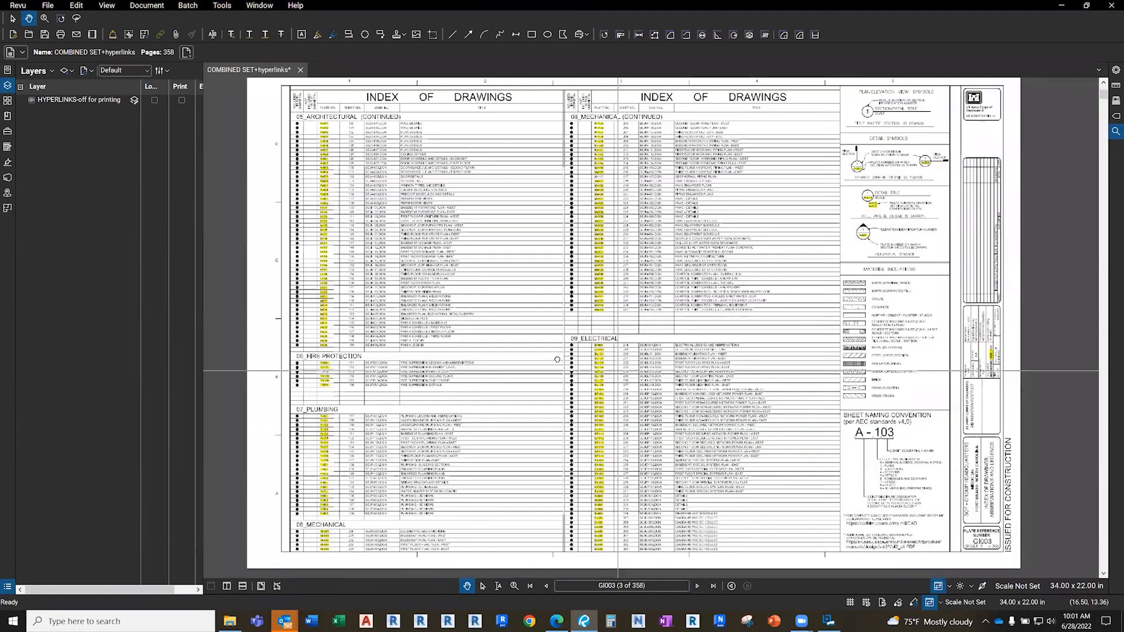
pyautogui.moveTo(557, 359); pyautogui.dragTo(572, 349)
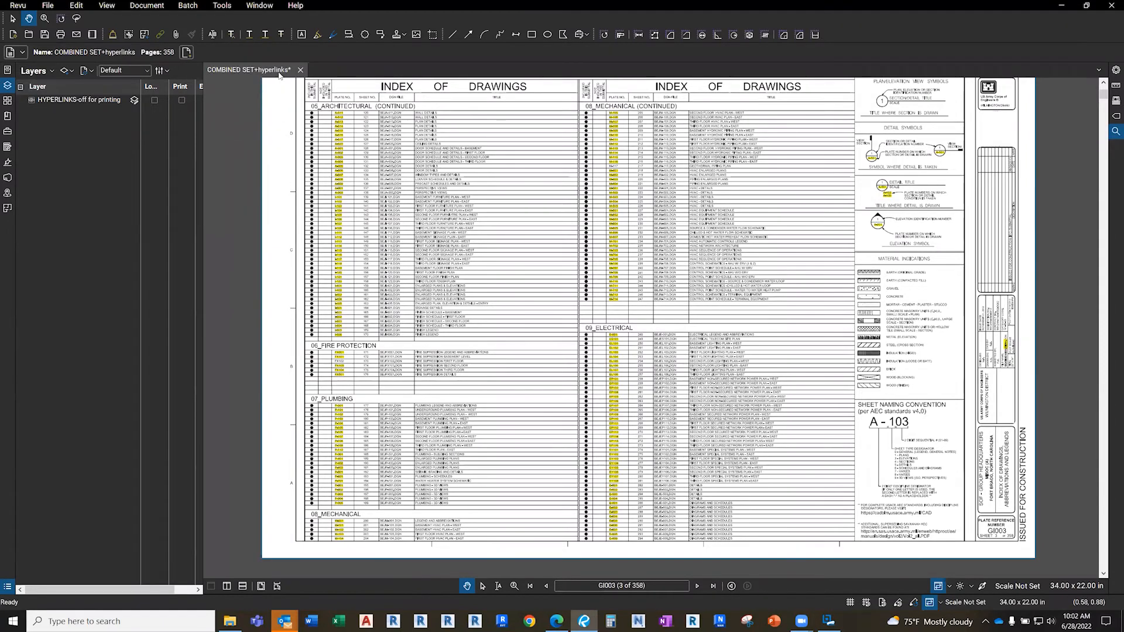
pyautogui.scroll(1, 356, 223)
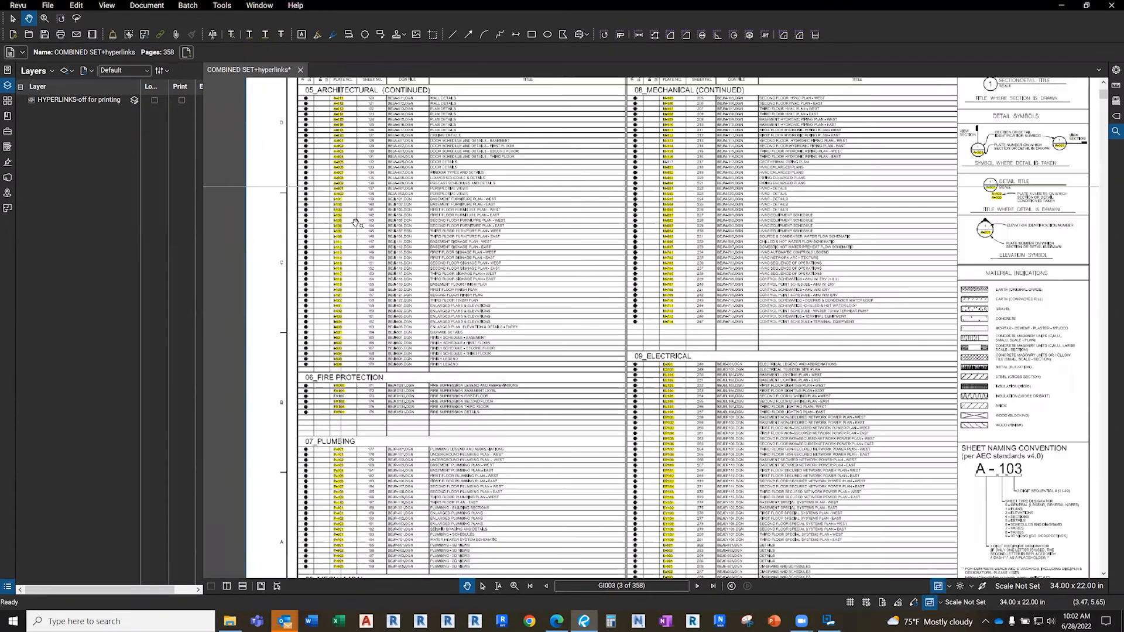
pyautogui.scroll(2, 355, 222)
pyautogui.click(195, 7)
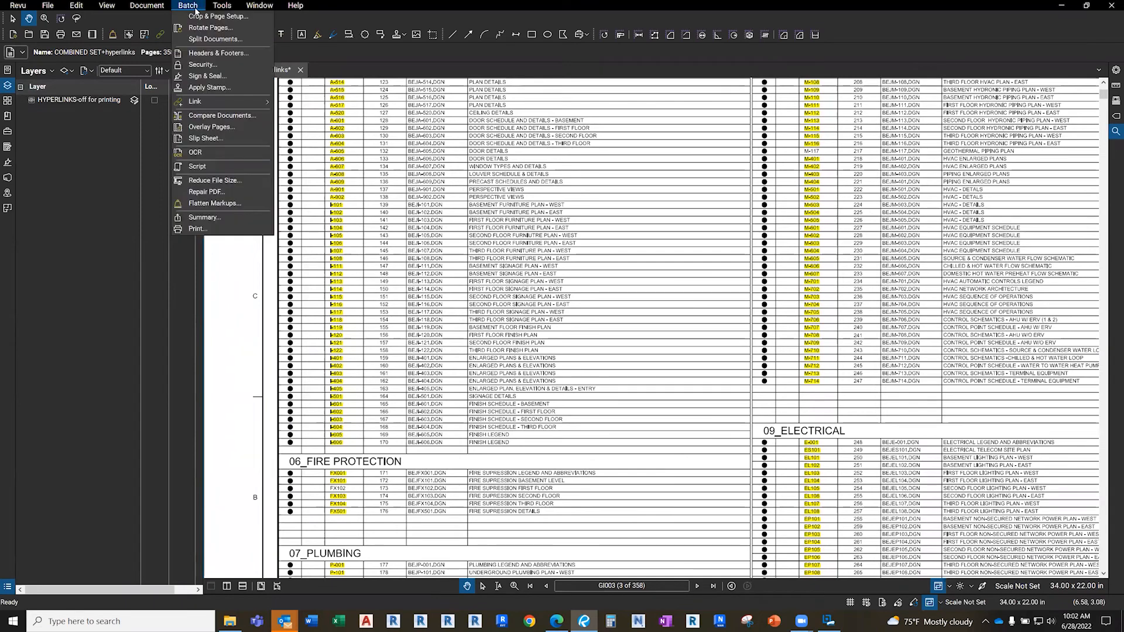
pyautogui.moveTo(204, 108)
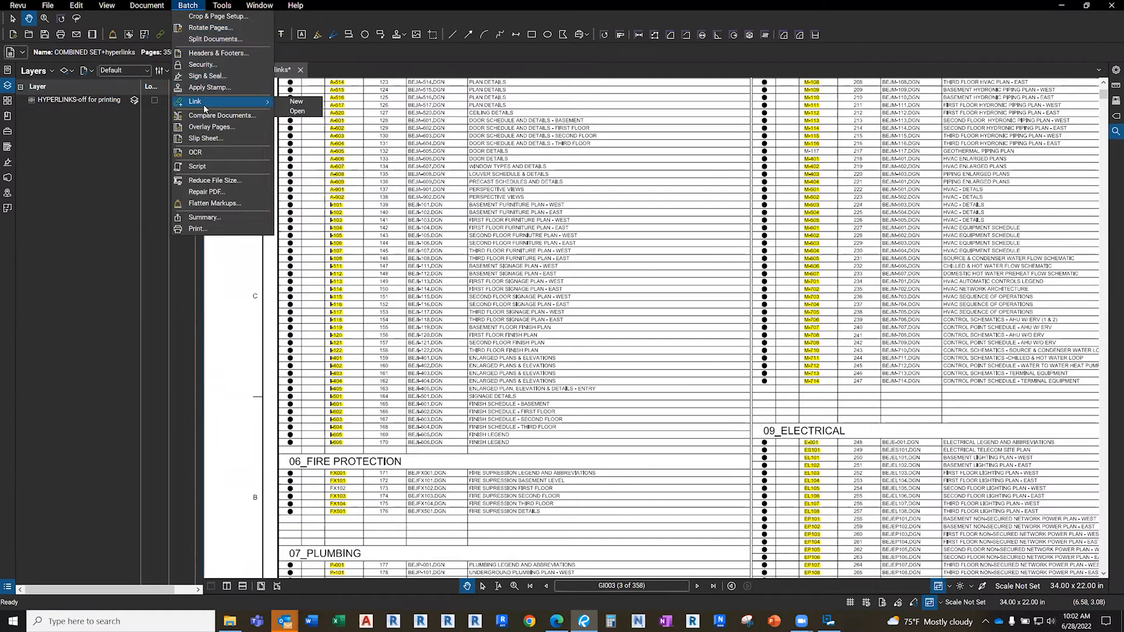
pyautogui.click(367, 57)
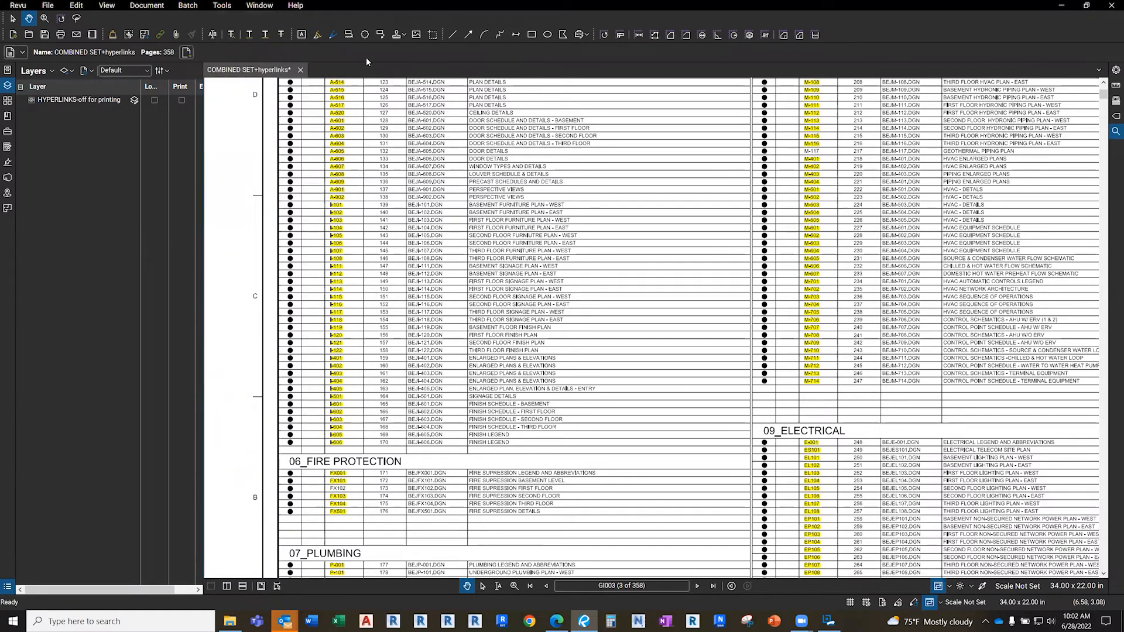
# Follow the drawing index link at the upper edge of sheet GI003 back to GI002
pyautogui.moveTo(591, 190); pyautogui.dragTo(309, 354)
pyautogui.moveTo(803, 257); pyautogui.dragTo(426, 309)
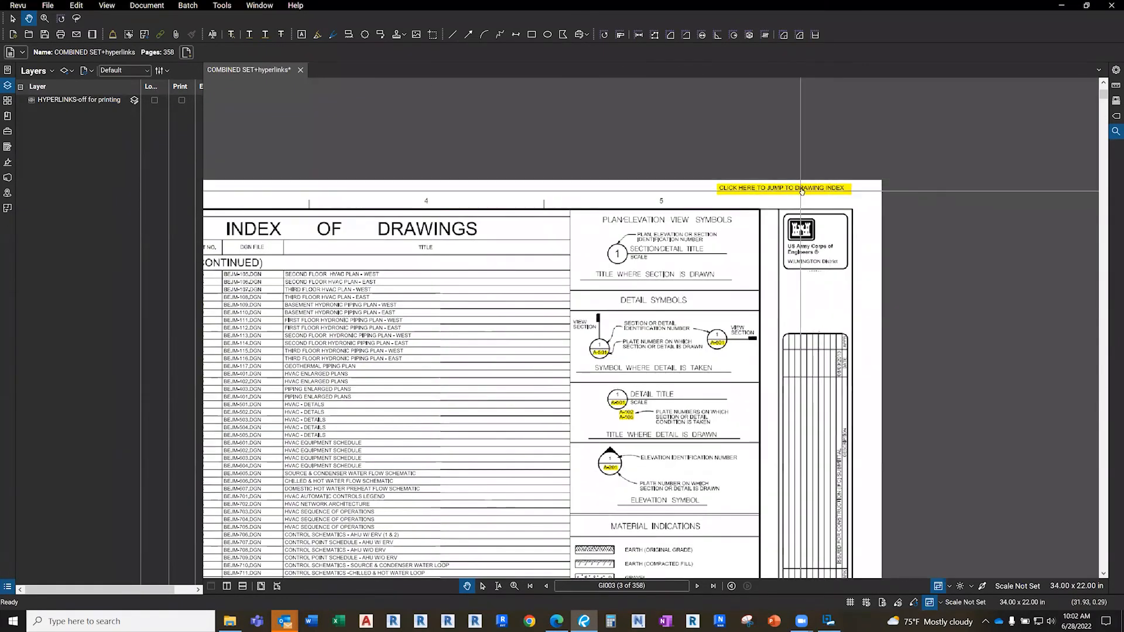
pyautogui.click(802, 189)
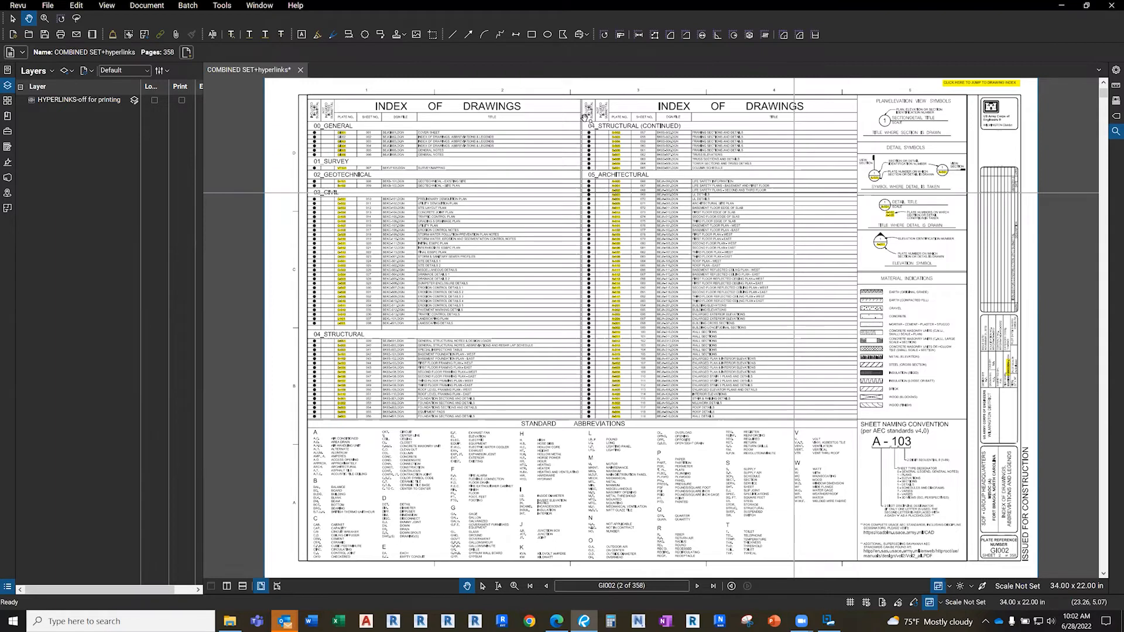
# Hide the HYPERLINKS-off for printing layer, check index sheet GI002 without its highlights, and show the layer again
pyautogui.click(32, 100)
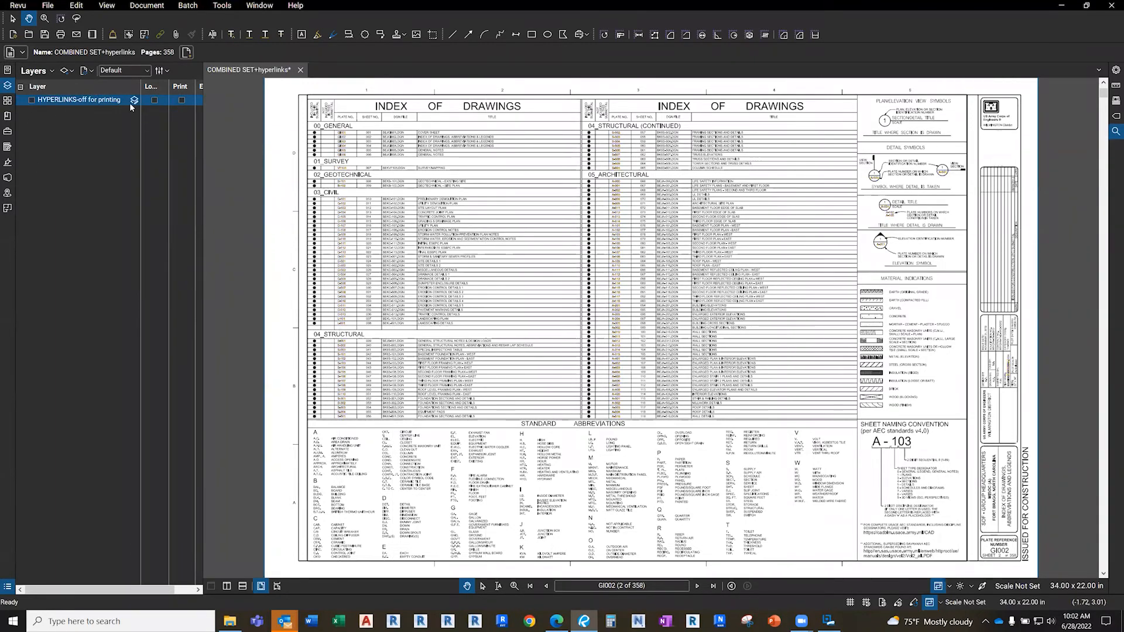
pyautogui.scroll(3, 1007, 95)
pyautogui.scroll(3, 1008, 94)
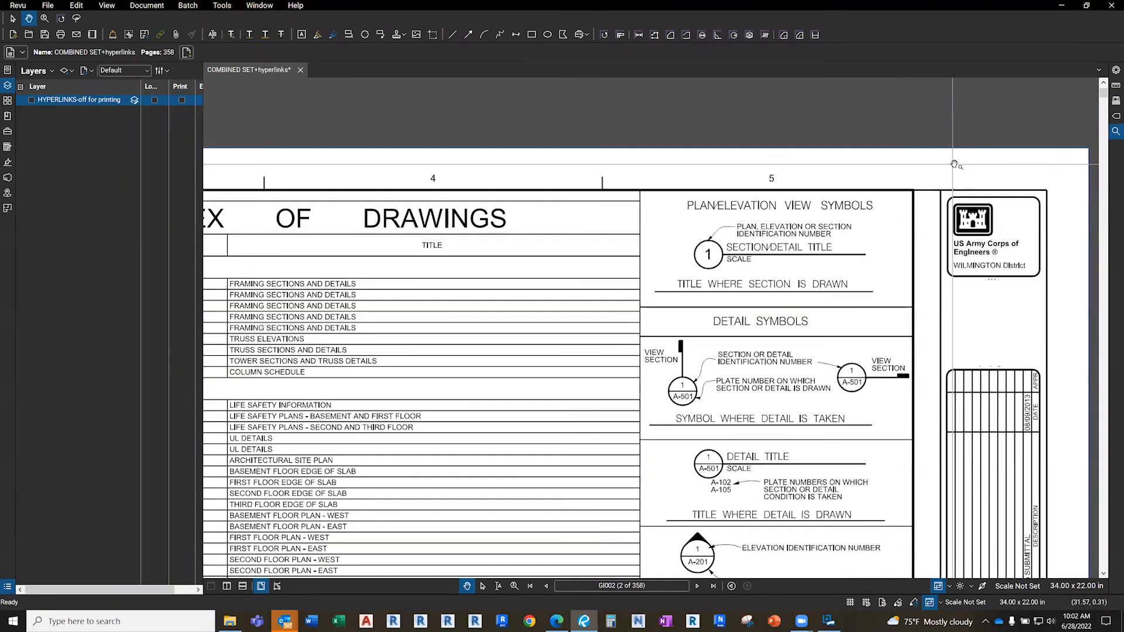
pyautogui.scroll(-2, 960, 162)
pyautogui.moveTo(792, 214); pyautogui.dragTo(956, 169)
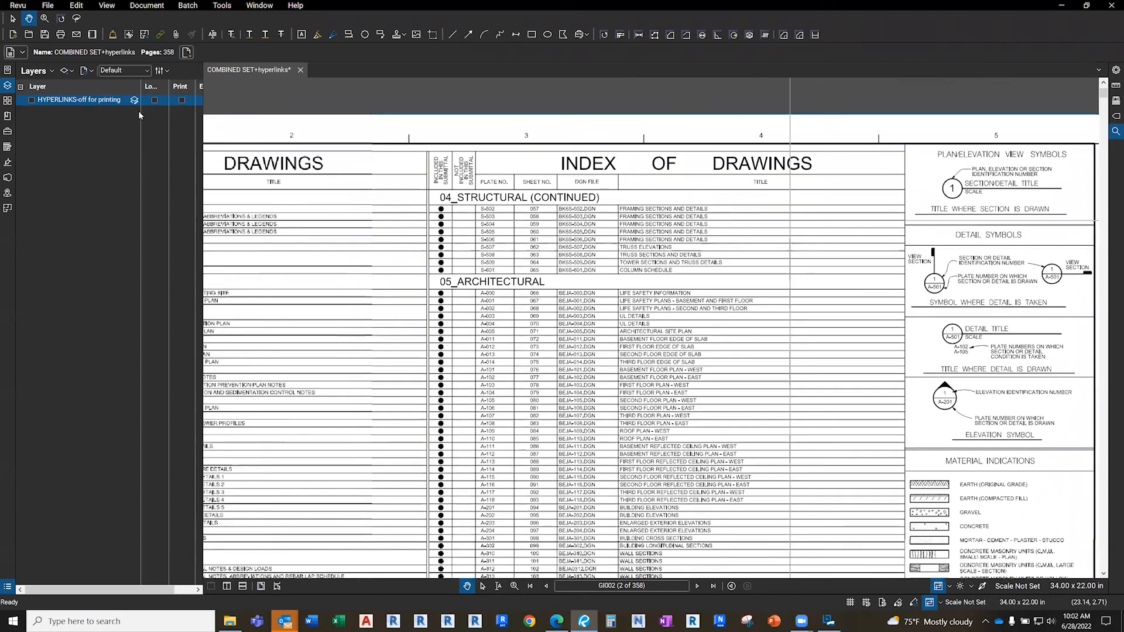
pyautogui.click(31, 100)
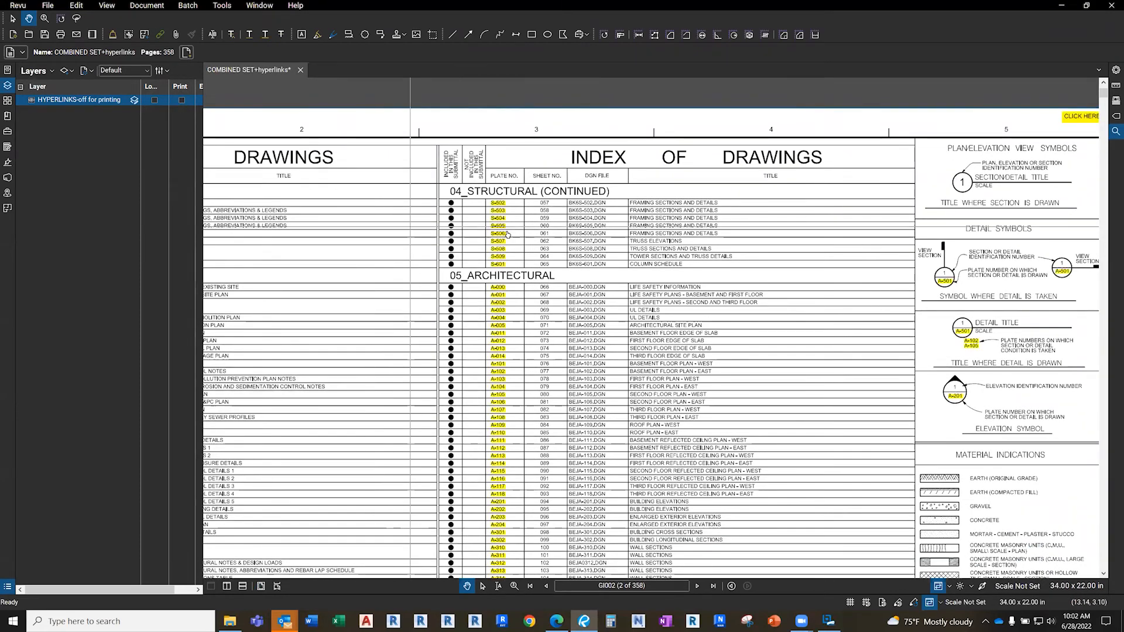
# Examine the highlighted structural and architectural plate numbers and the drawing index link text on GI002
pyautogui.scroll(5, 480, 215)
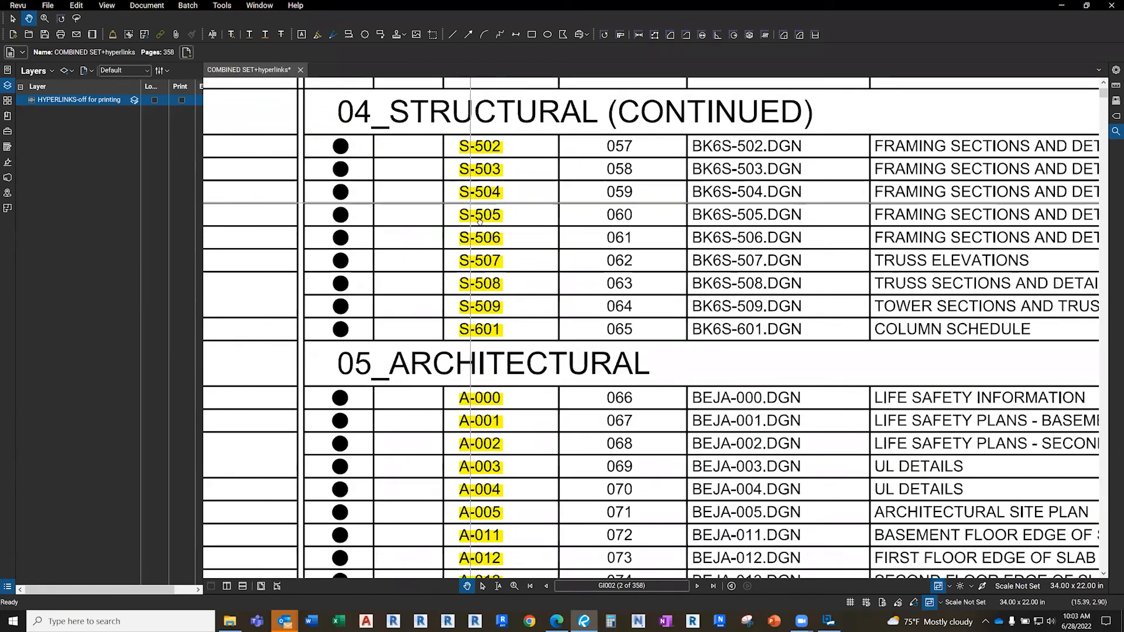
pyautogui.scroll(-5, 468, 225)
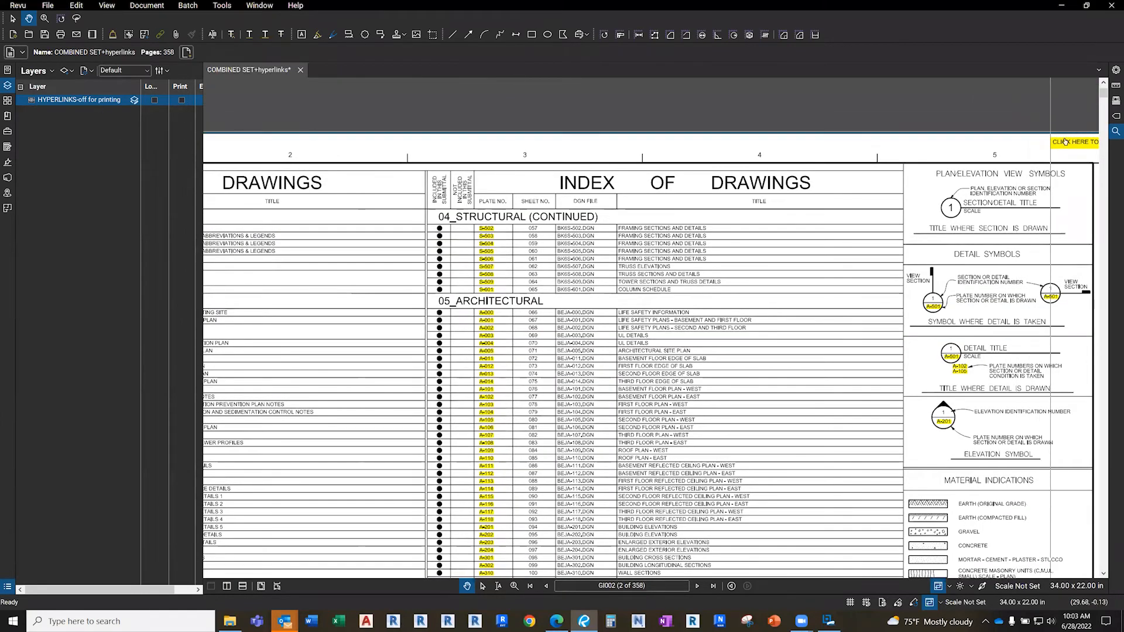
pyautogui.scroll(6, 1072, 145)
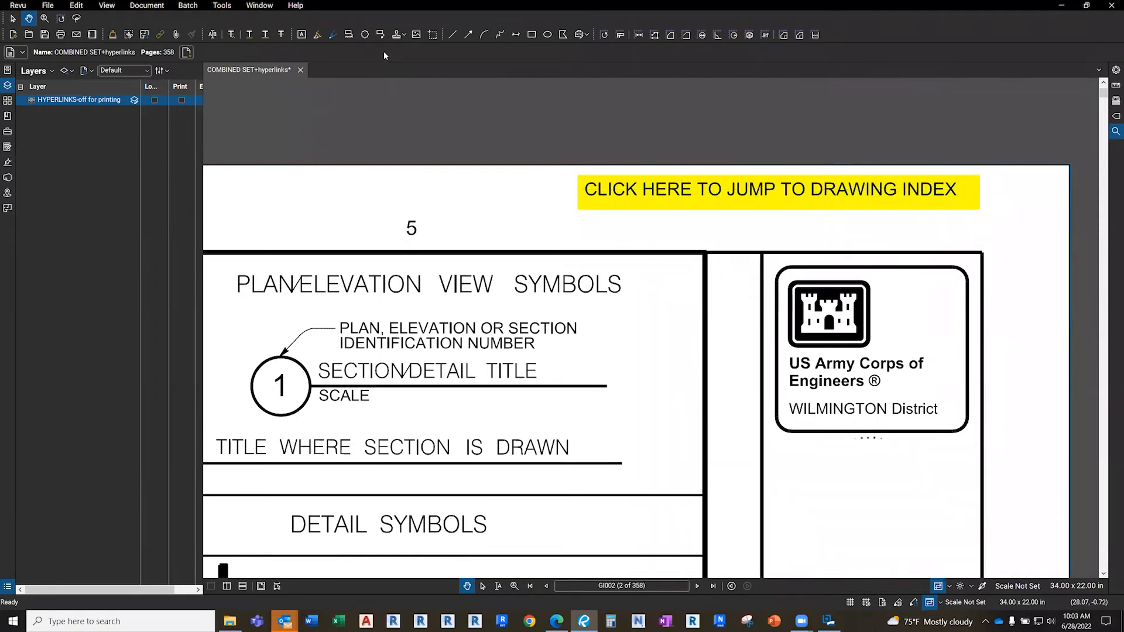
pyautogui.click(188, 5)
pyautogui.moveTo(216, 5)
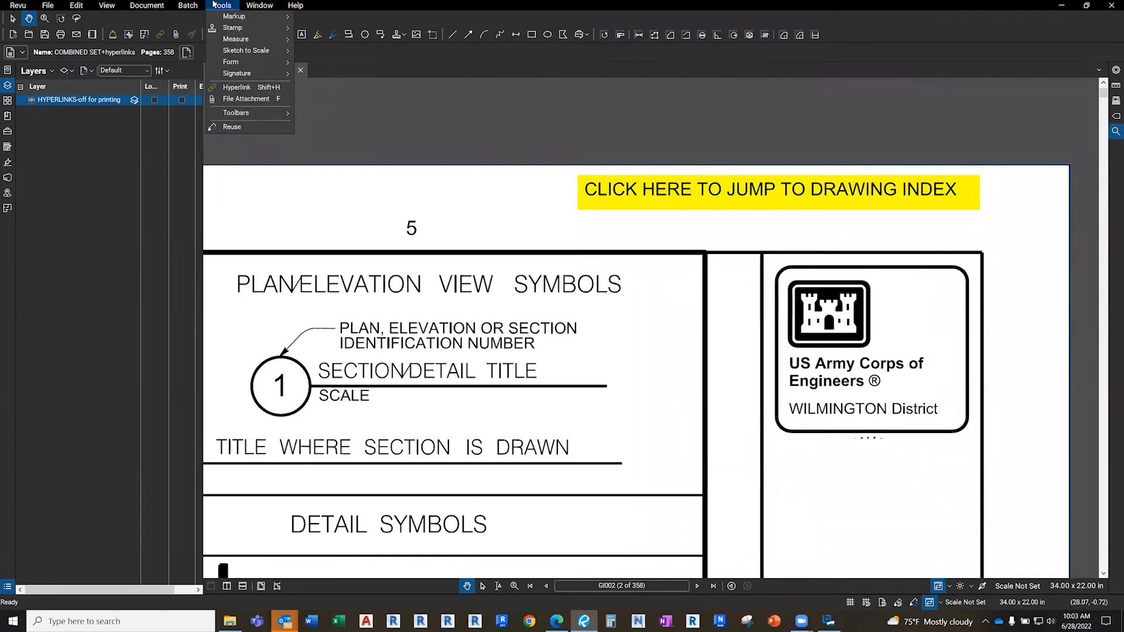
pyautogui.moveTo(296, 5)
pyautogui.click(455, 109)
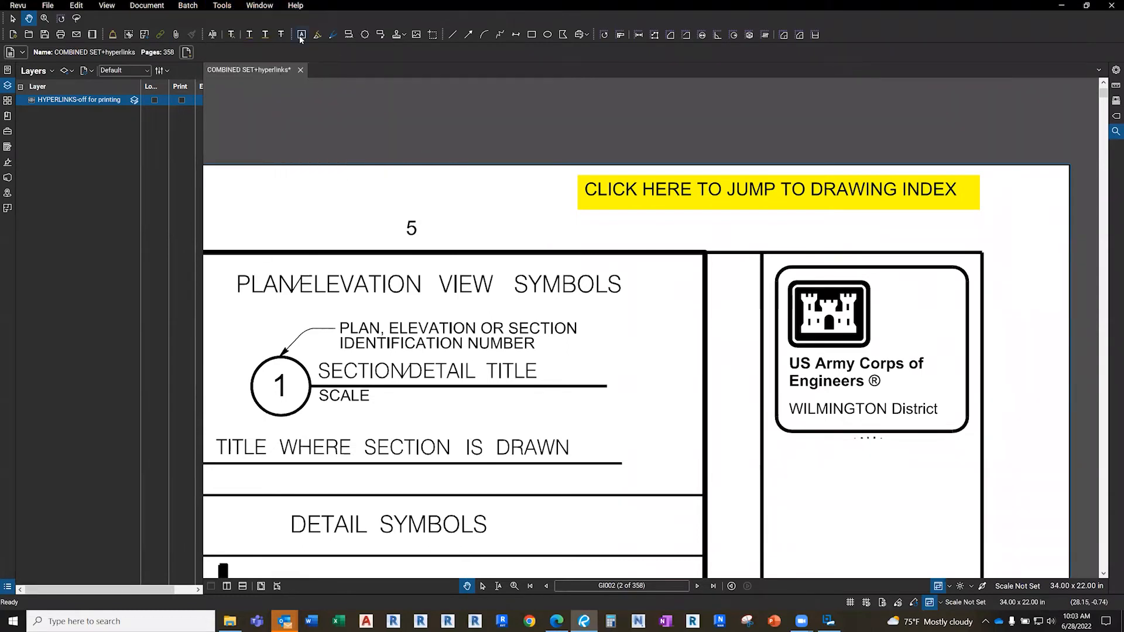
# Add a green text box reading DFHSF\GJHSF\GJHSF beside the yellow drawing index link on sheet GI002
pyautogui.click(302, 35)
pyautogui.moveTo(280, 185); pyautogui.dragTo(514, 221)
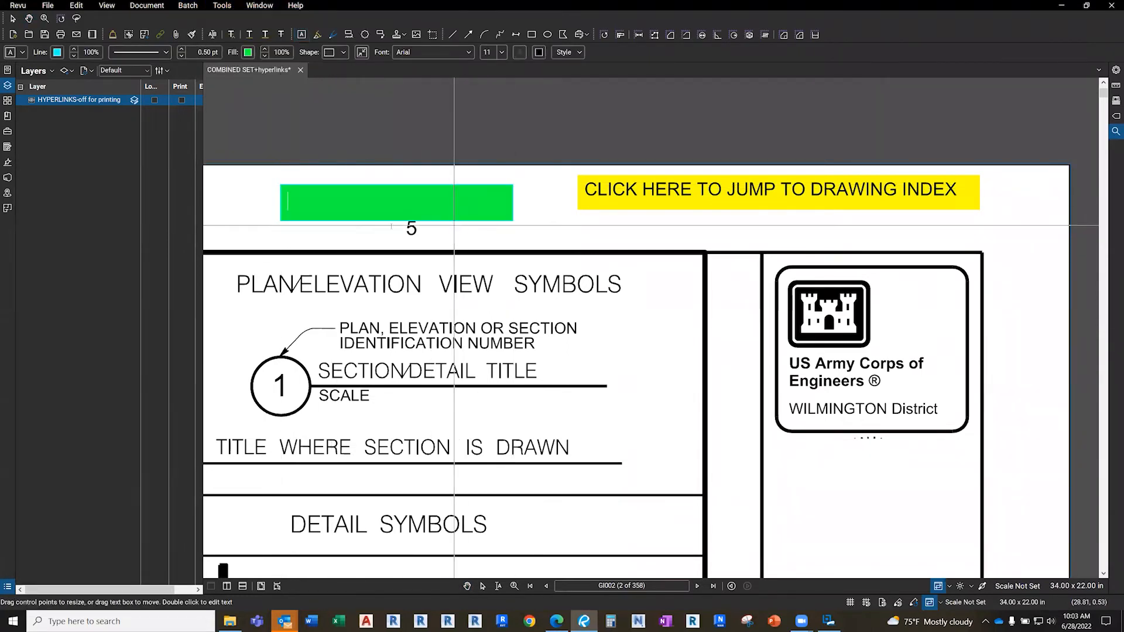
pyautogui.write('DFHSF\\GJHSF\\GJHSF')
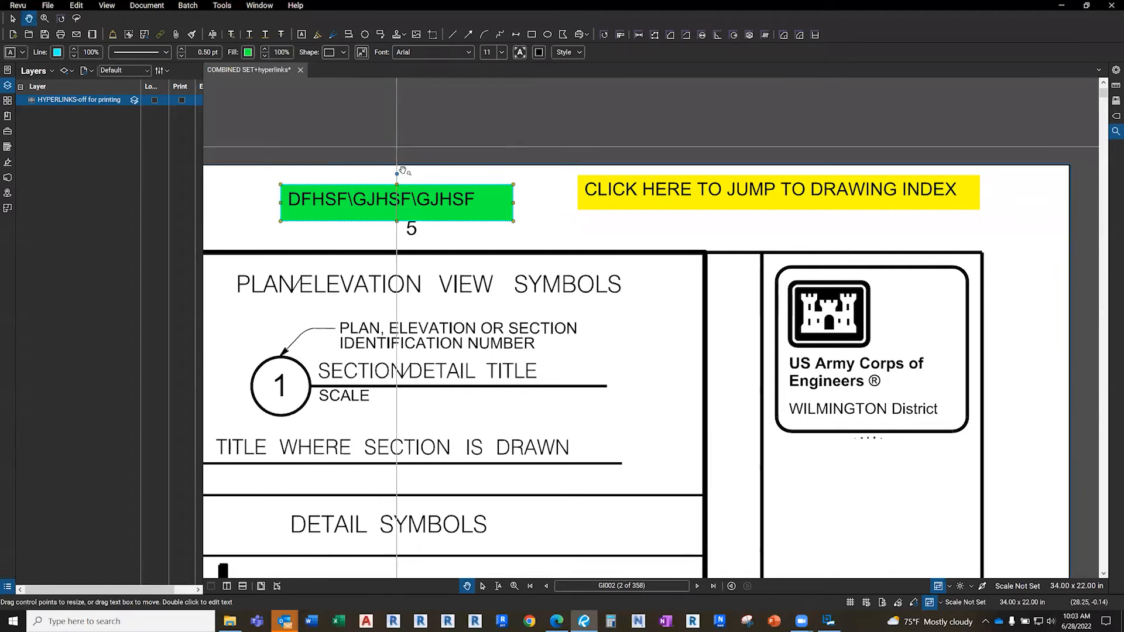
# Give the green text box an action that jumps to page 2 of COMBINED SET+hyperlinks.pdf at Fit Page scale
pyautogui.rightClick(408, 200)
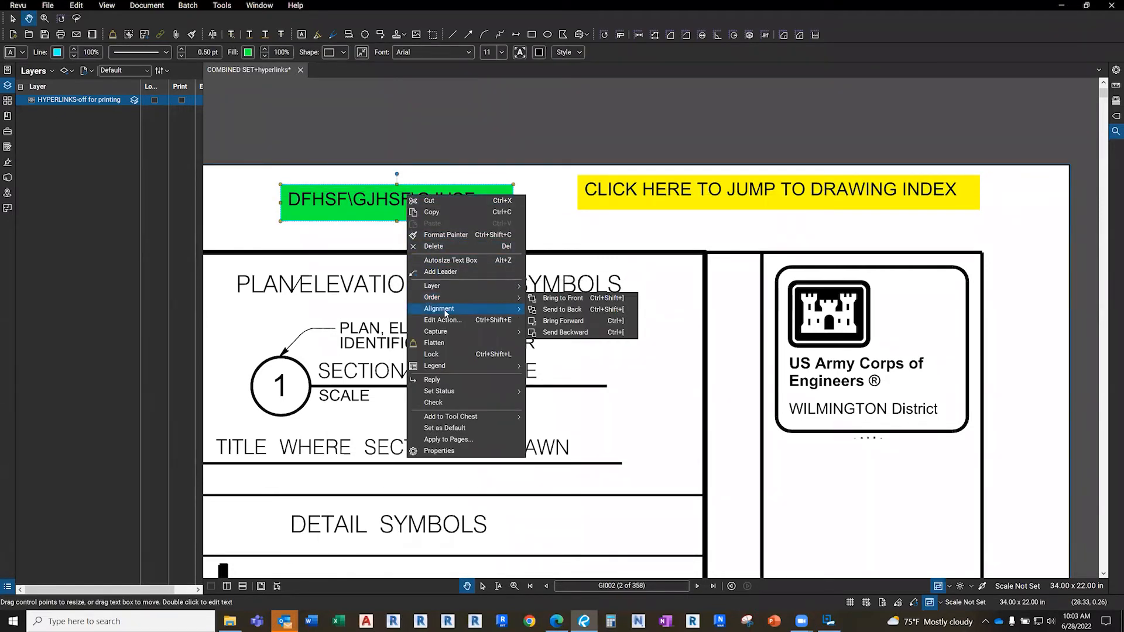
pyautogui.moveTo(446, 314)
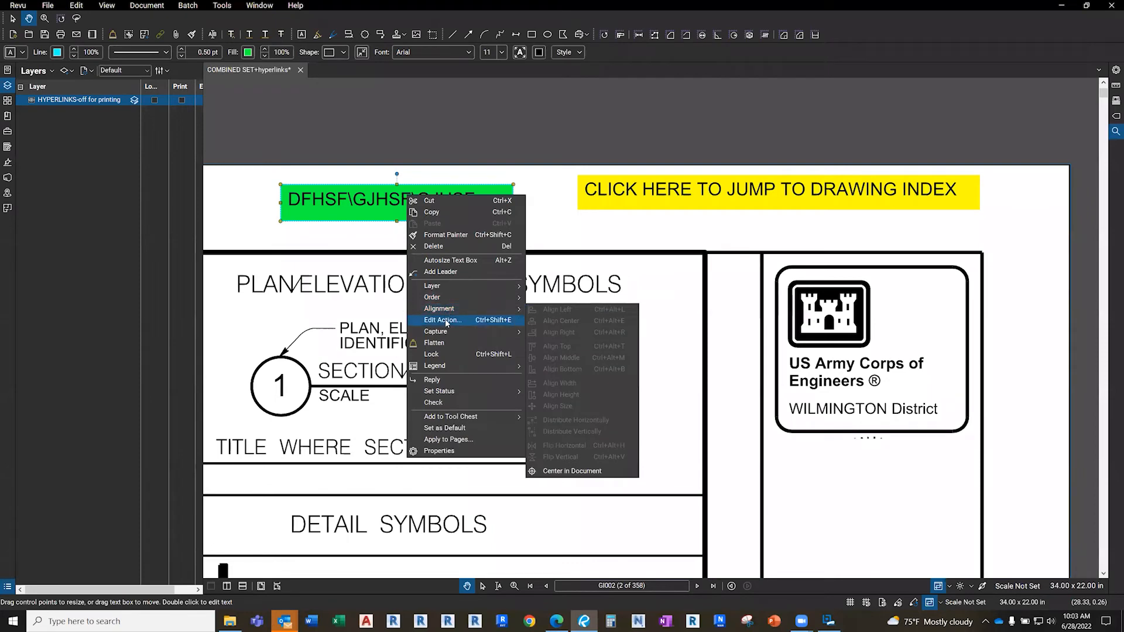
pyautogui.click(447, 321)
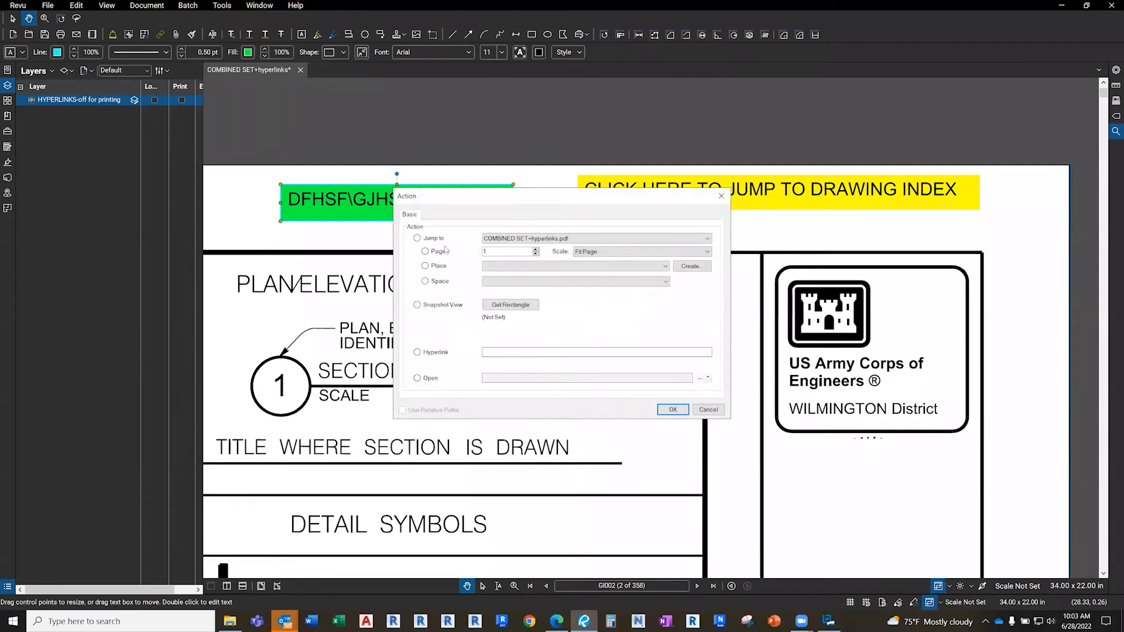
pyautogui.click(435, 253)
pyautogui.click(535, 250)
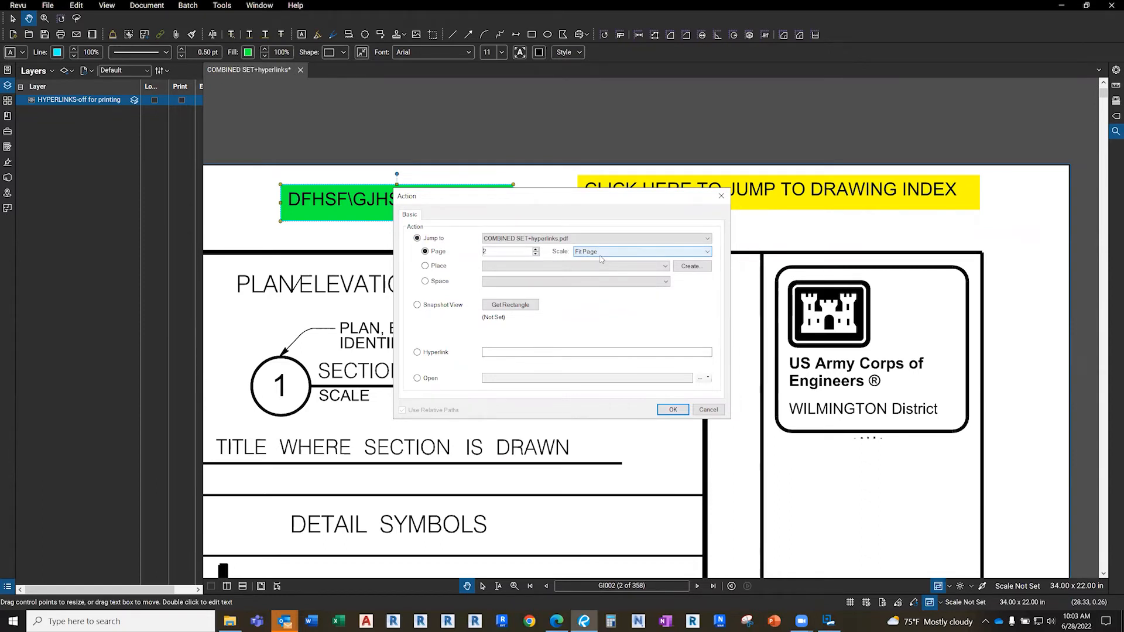
pyautogui.click(709, 410)
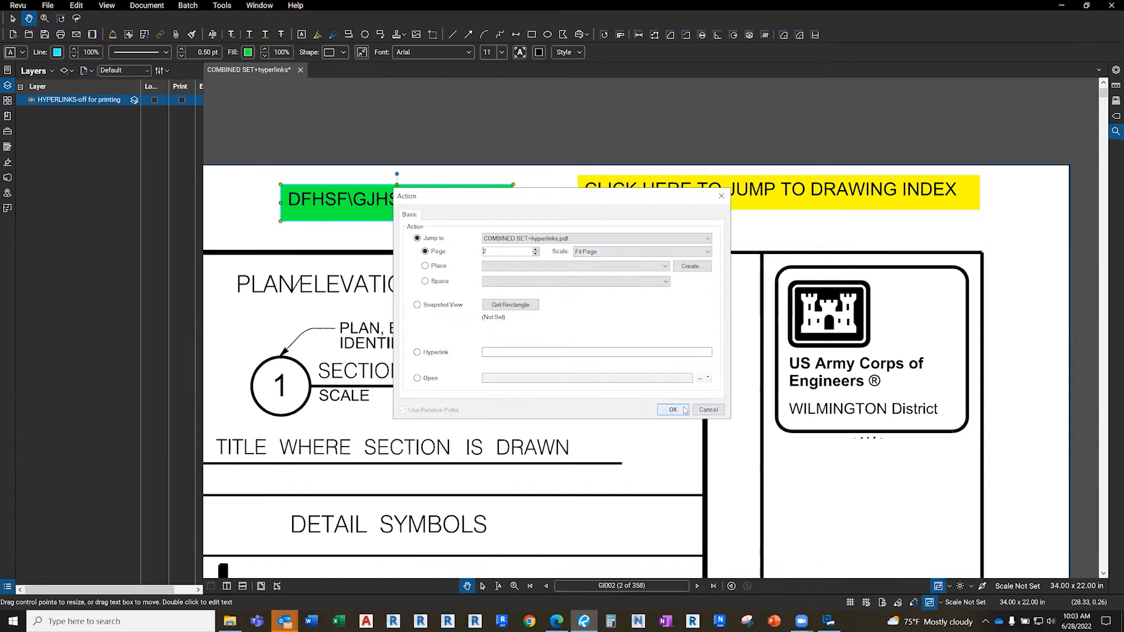
pyautogui.click(549, 242)
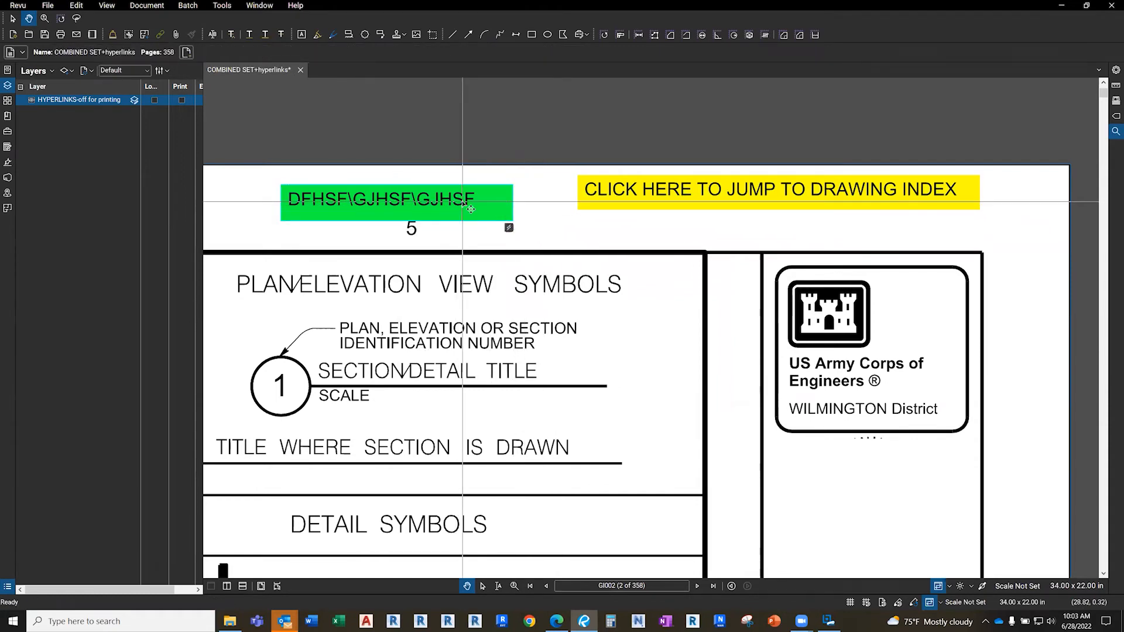
# Flatten all markups on the current page only, keeping markup recovery allowed
pyautogui.click(146, 7)
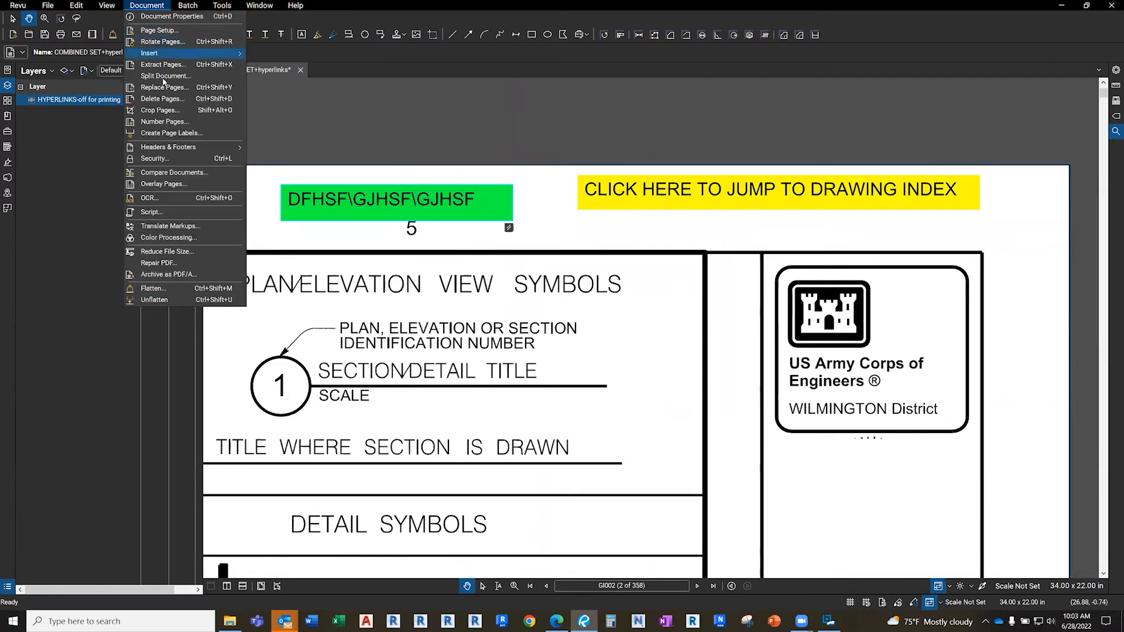
pyautogui.click(170, 289)
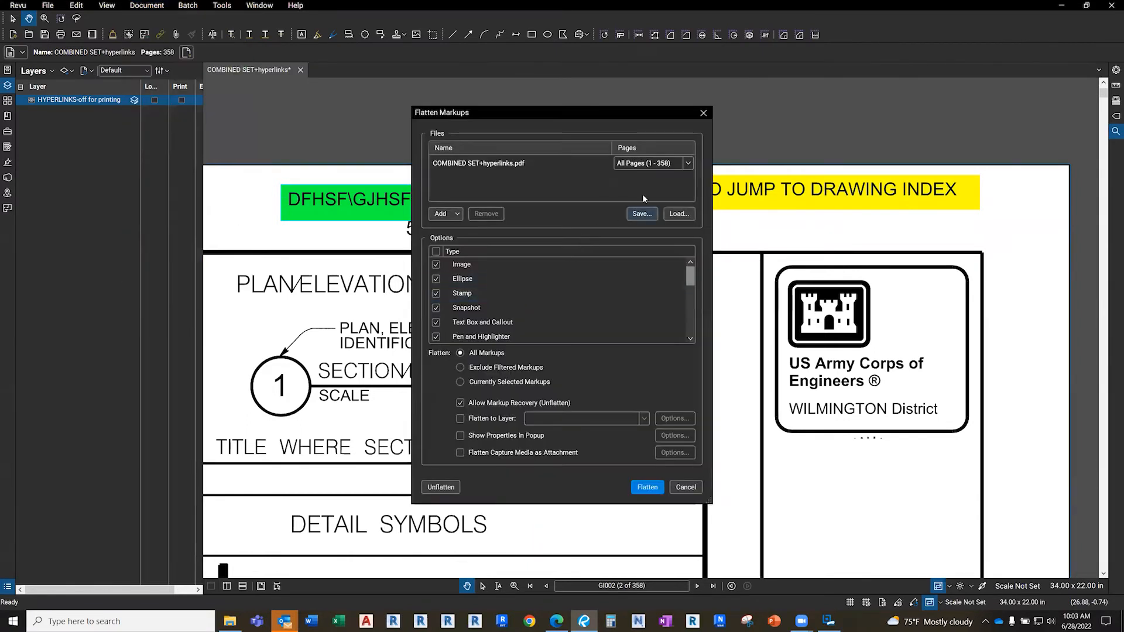
pyautogui.click(688, 164)
pyautogui.click(653, 186)
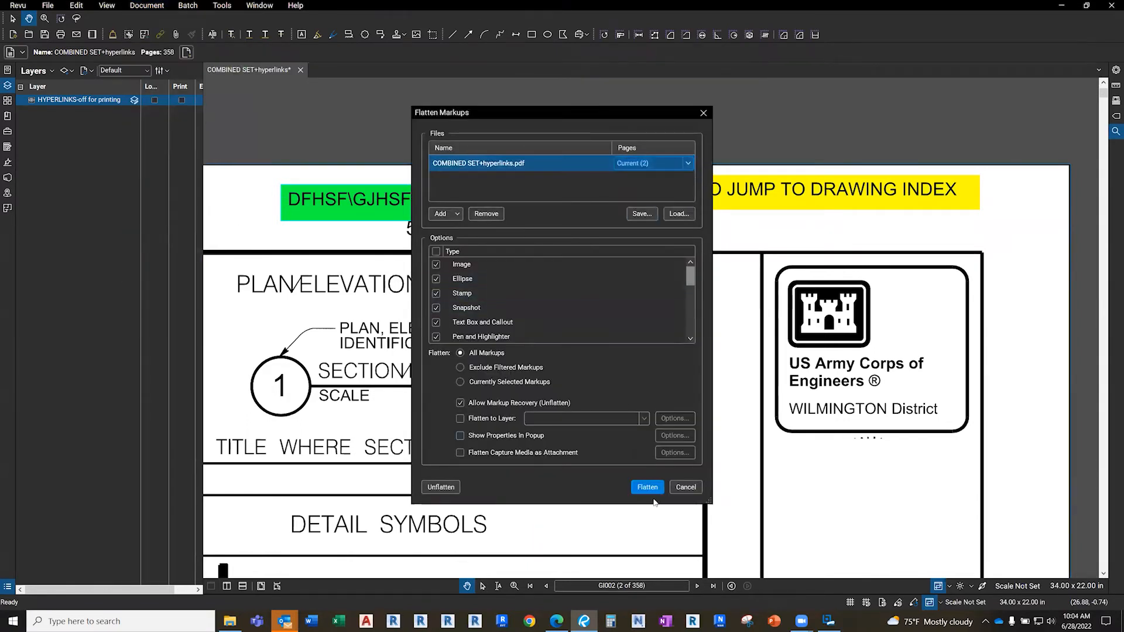
pyautogui.click(647, 487)
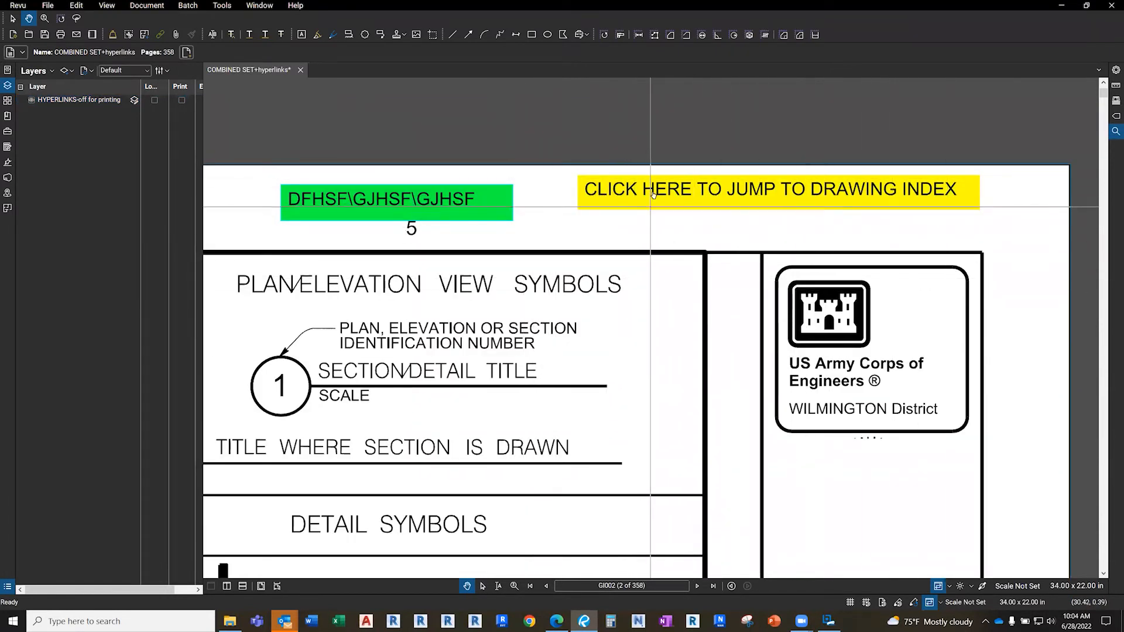
# Hide the HYPERLINKS-off for printing layer and show it again to check the flattened markups on GI002
pyautogui.click(32, 101)
pyautogui.click(32, 101)
pyautogui.scroll(-6, 468, 201)
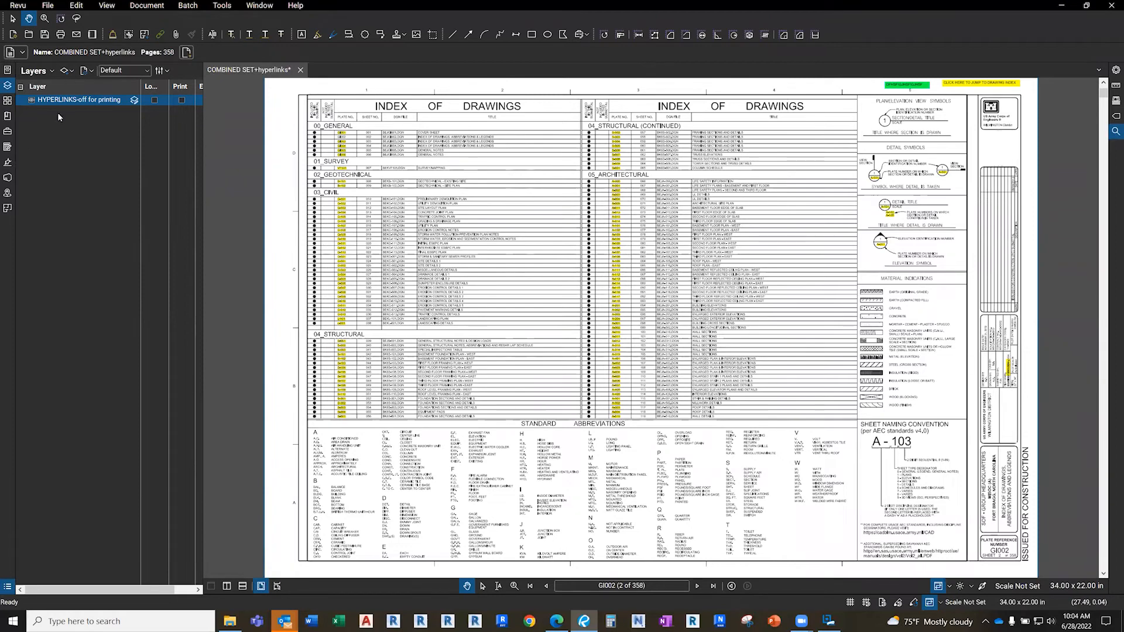
# Display the document's bookmarks and look through the discipline groups down to 05_ARCHITECTURAL
pyautogui.click(7, 116)
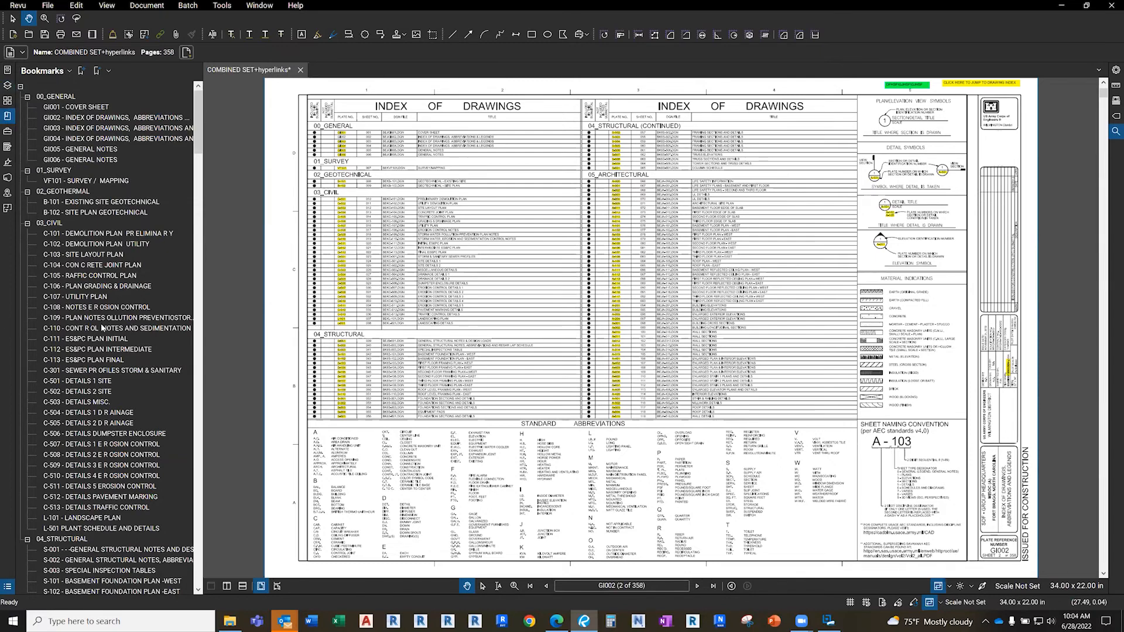
pyautogui.scroll(-14, 102, 327)
pyautogui.scroll(-1, 102, 327)
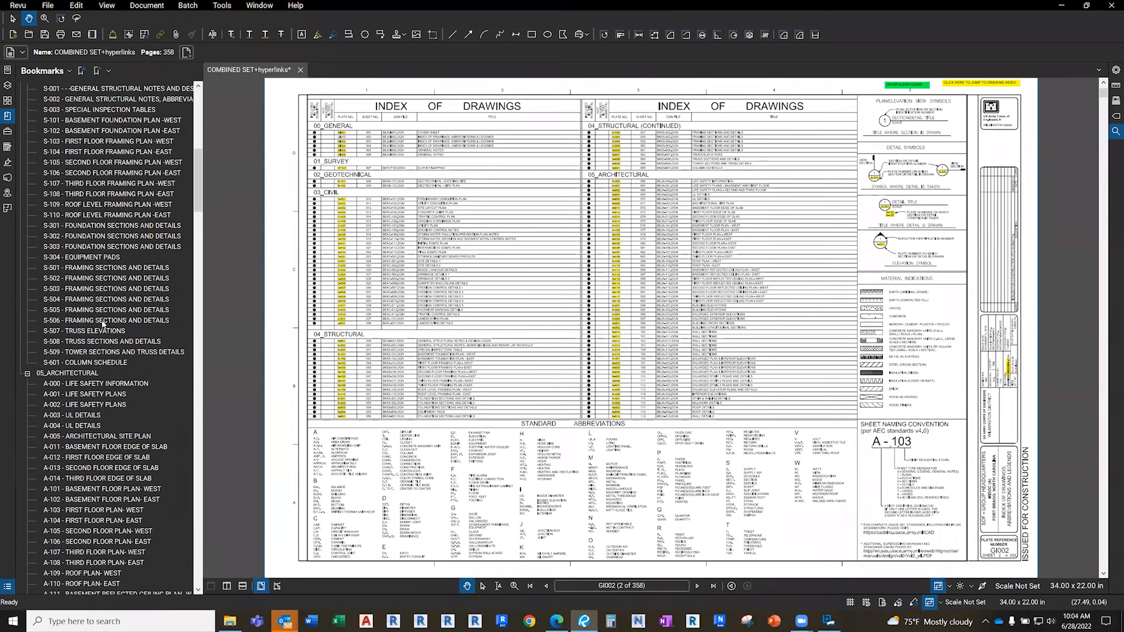